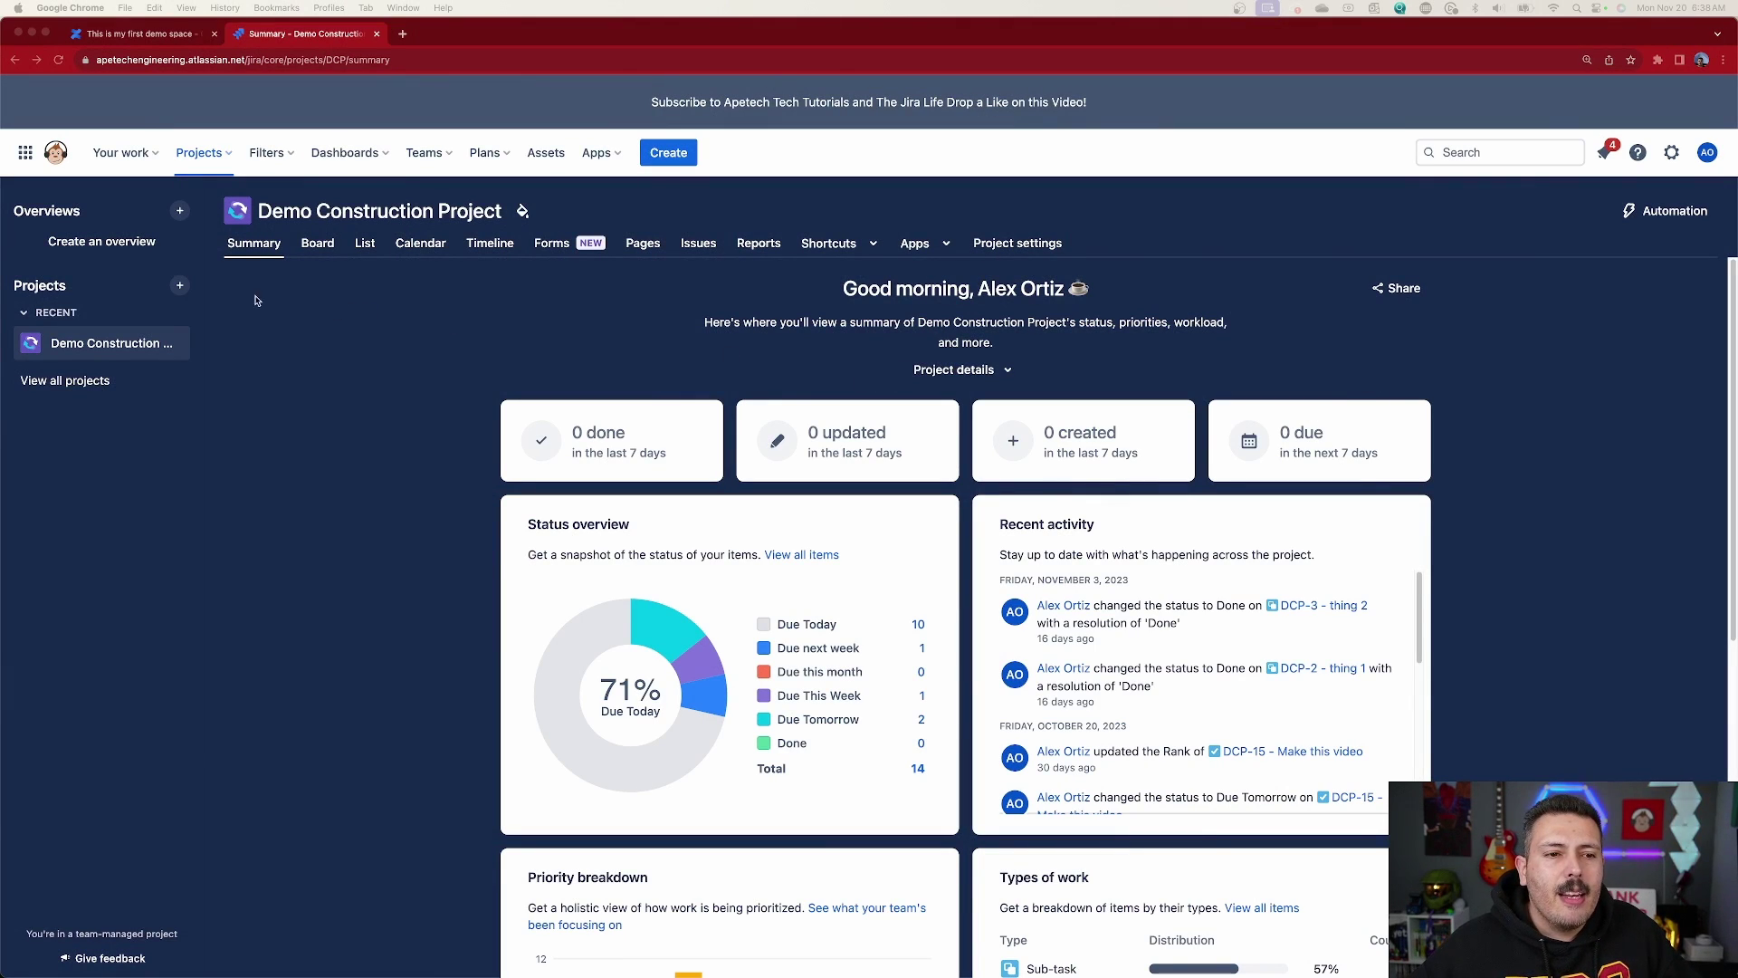
- Switch from Board to List to Calendar view and scroll through the November 2023 month grid
{"action": "left_click", "coordinate": [317, 245]}
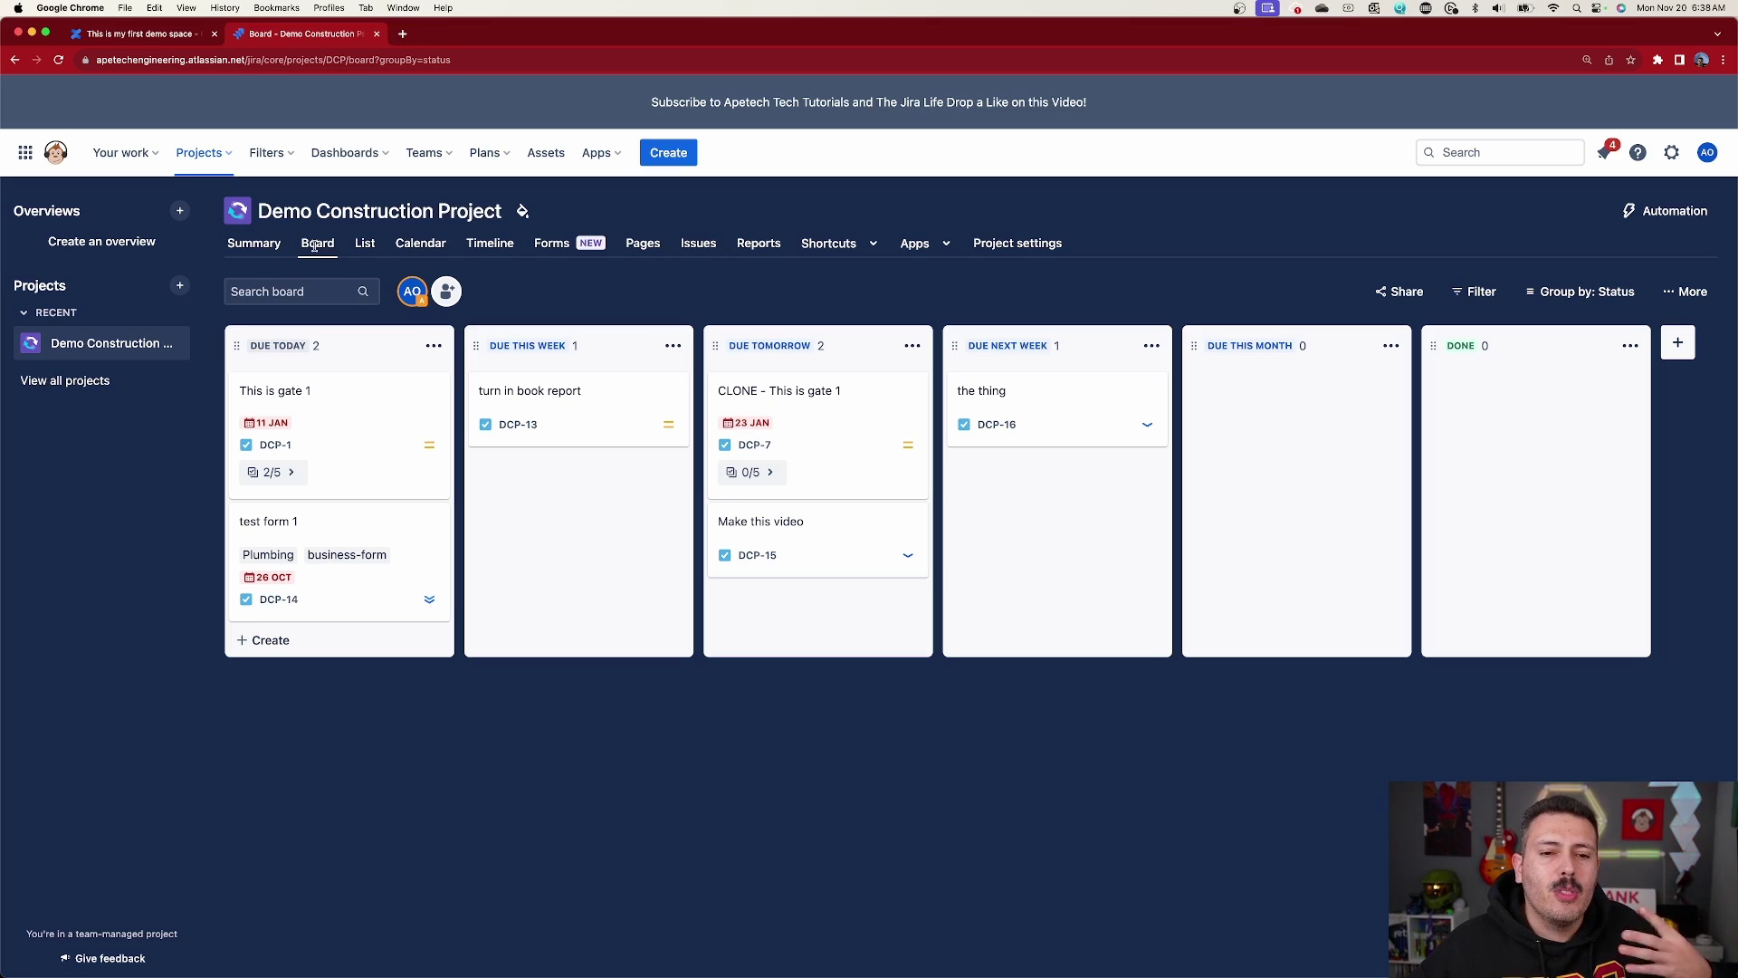
{"action": "left_click", "coordinate": [355, 244]}
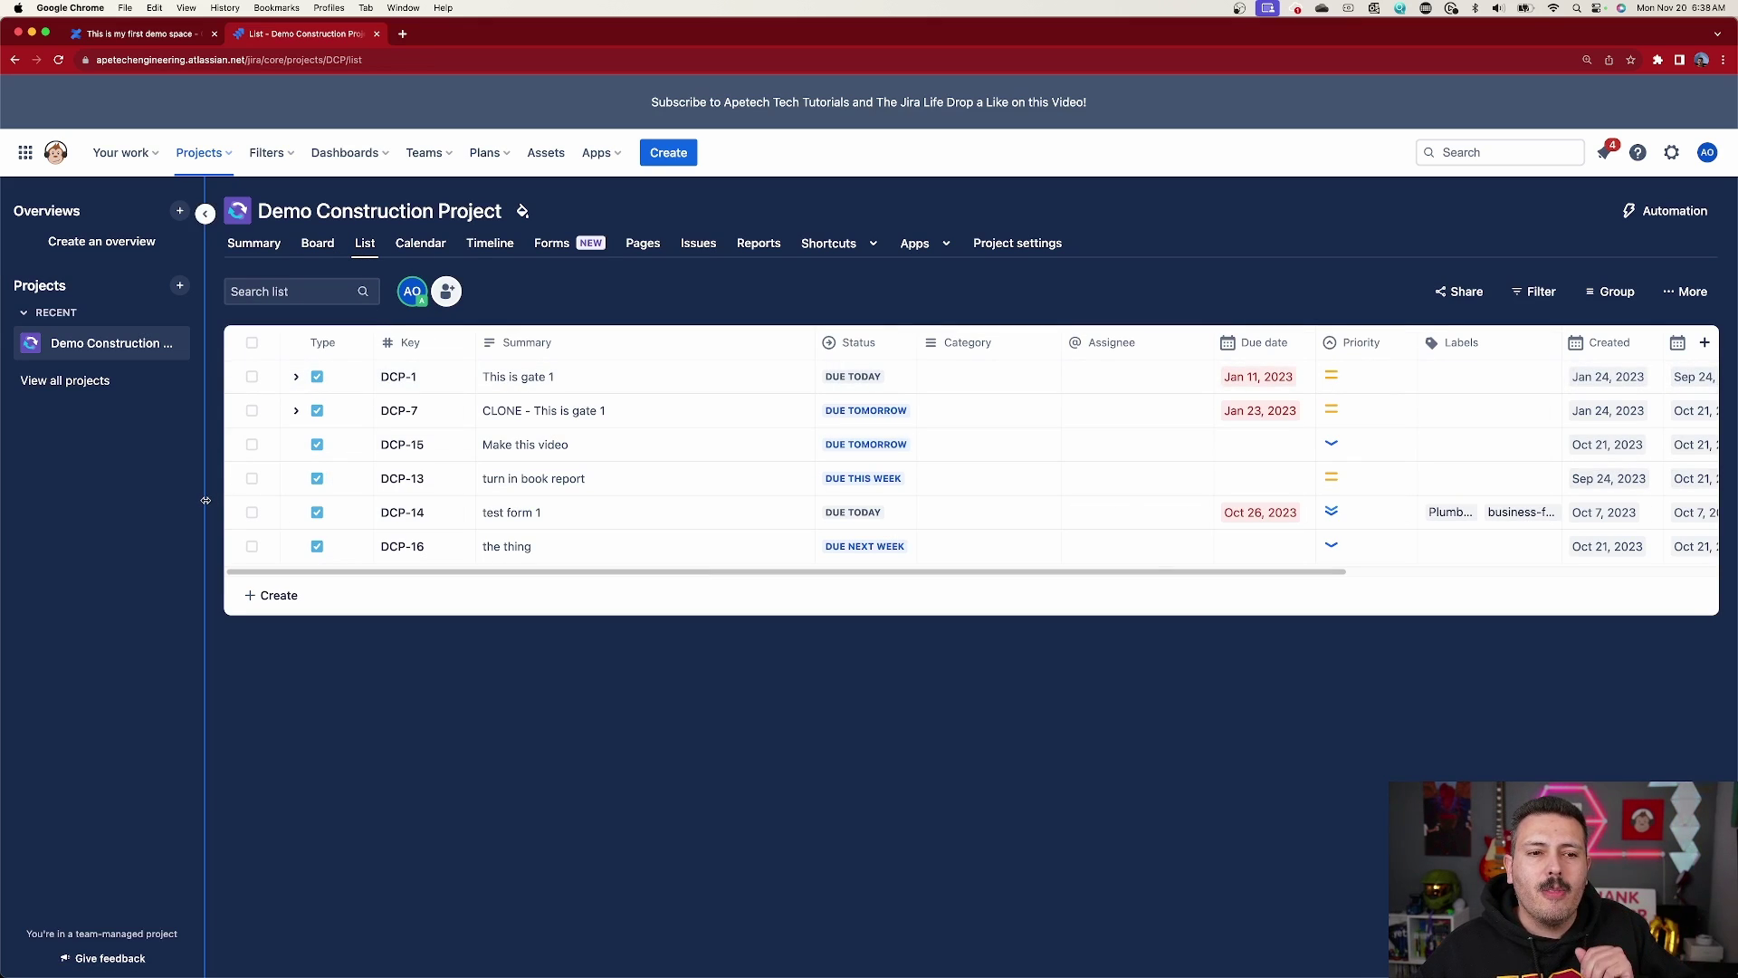
{"action": "left_click", "coordinate": [422, 242]}
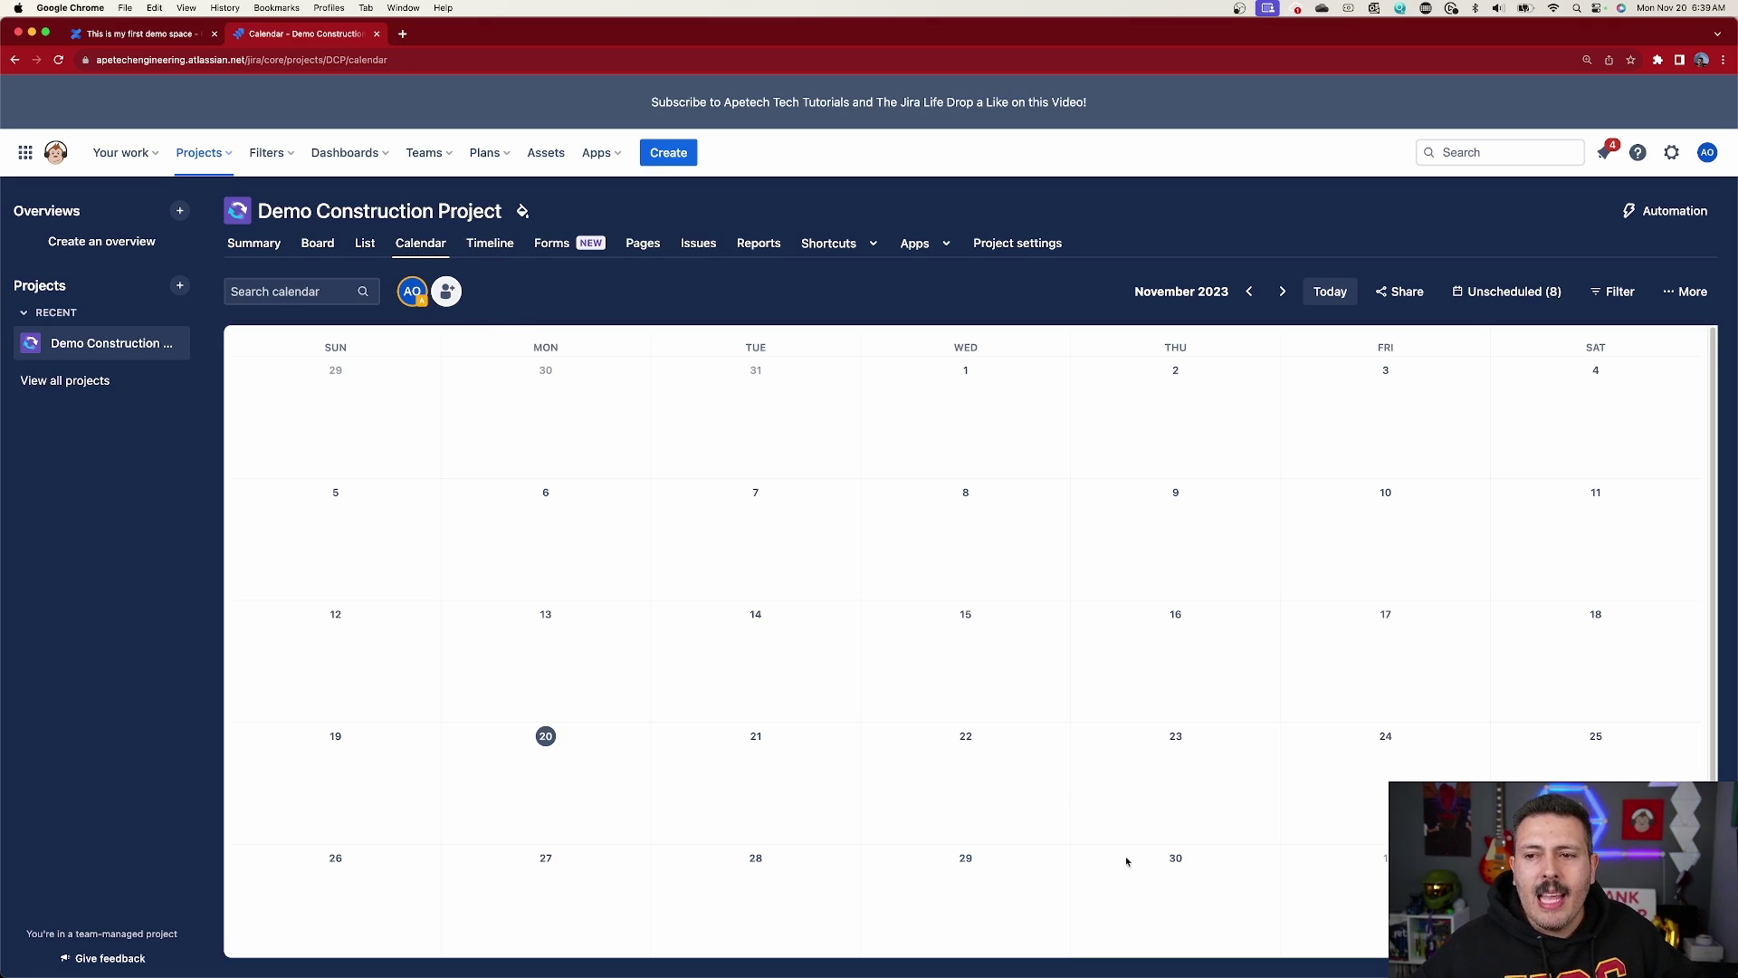
{"action": "scroll", "coordinate": [1170, 731], "scroll_direction": "down", "scroll_amount": 1}
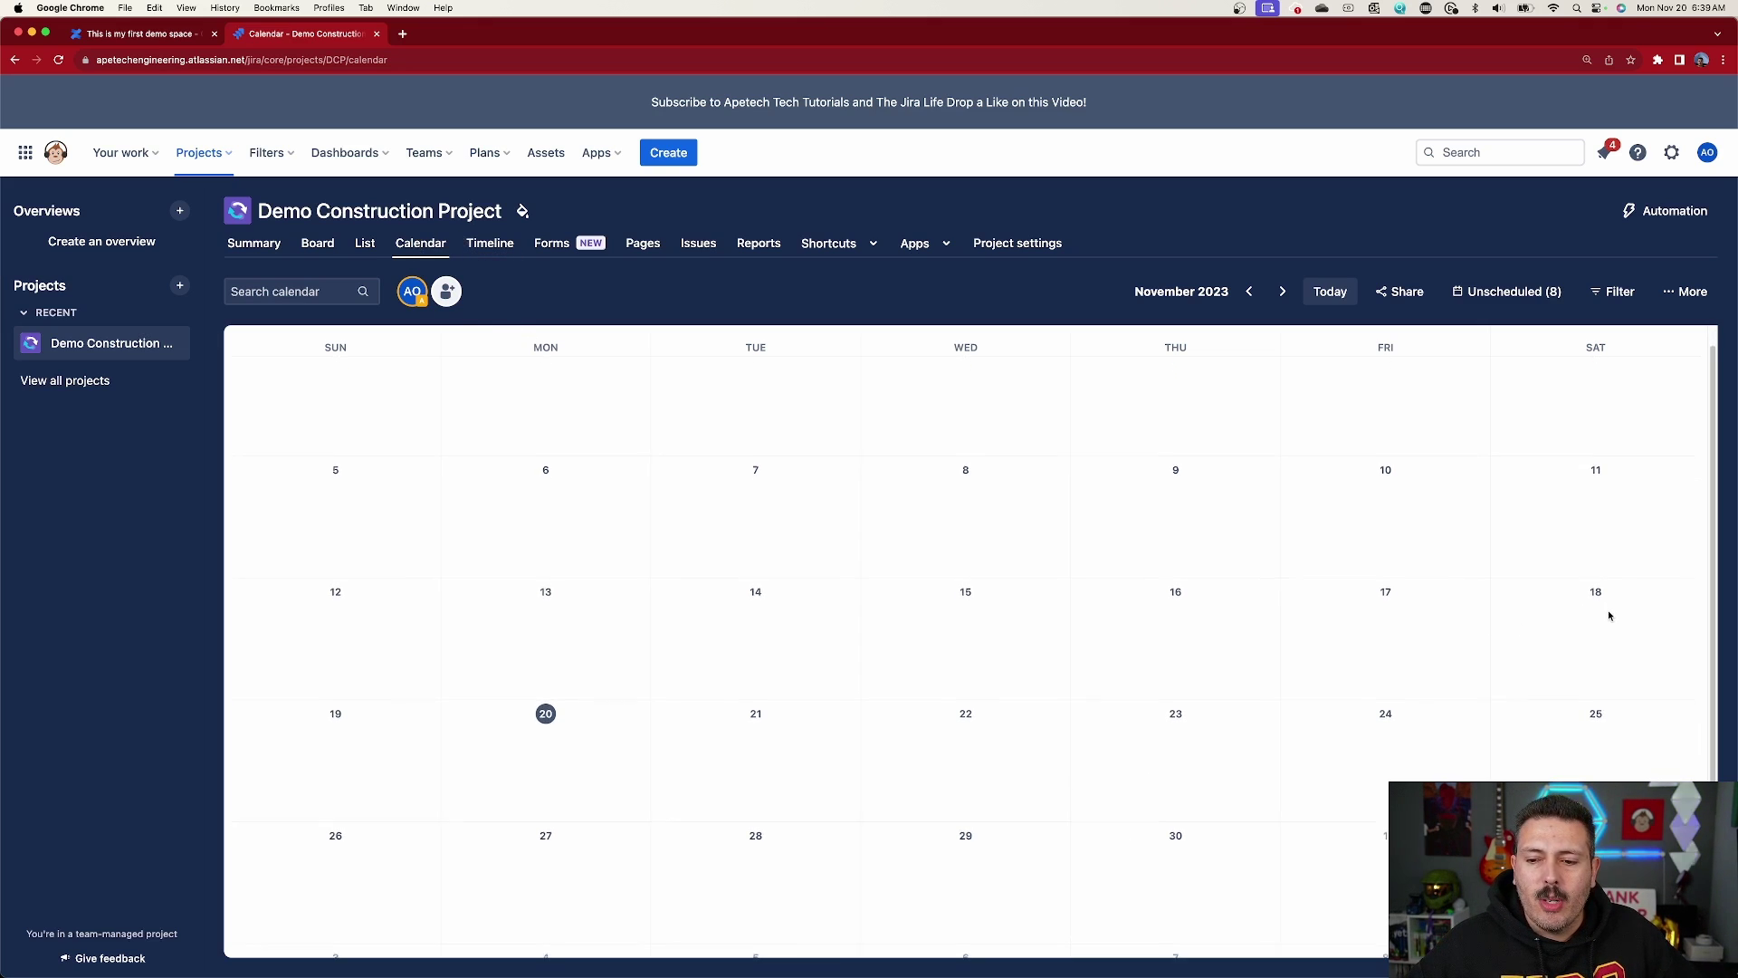
{"action": "scroll", "coordinate": [1603, 606], "scroll_direction": "down", "scroll_amount": 2}
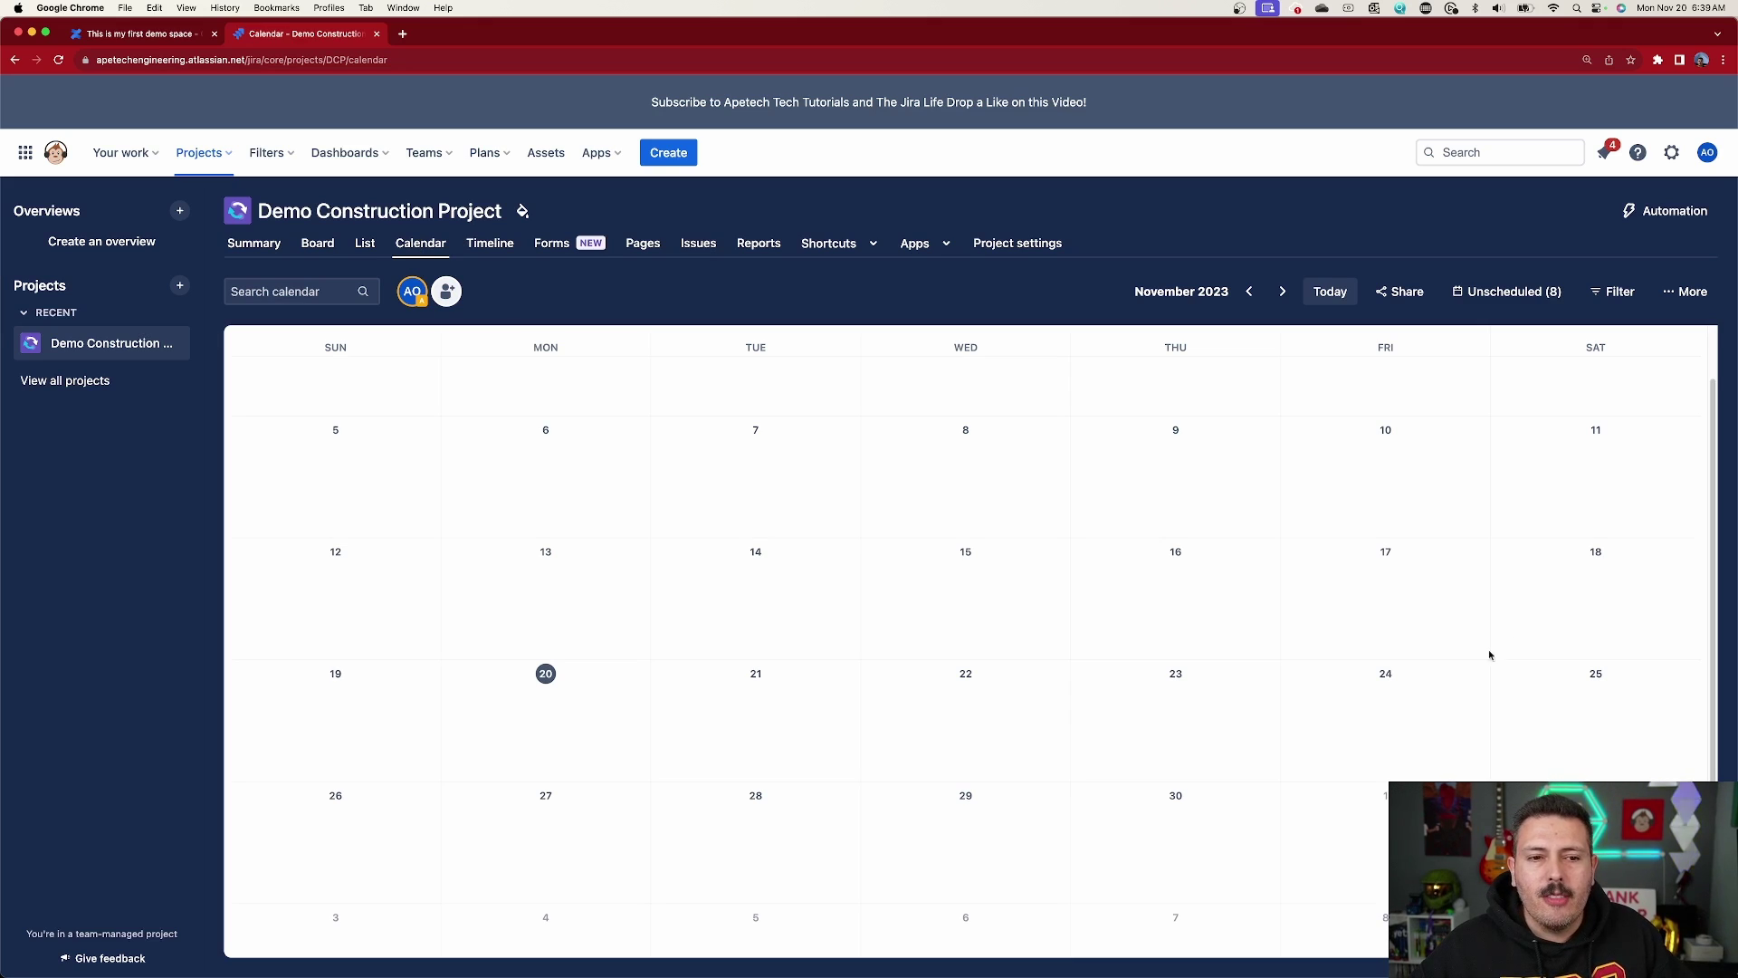
{"action": "scroll", "coordinate": [1277, 703], "scroll_direction": "up", "scroll_amount": 3}
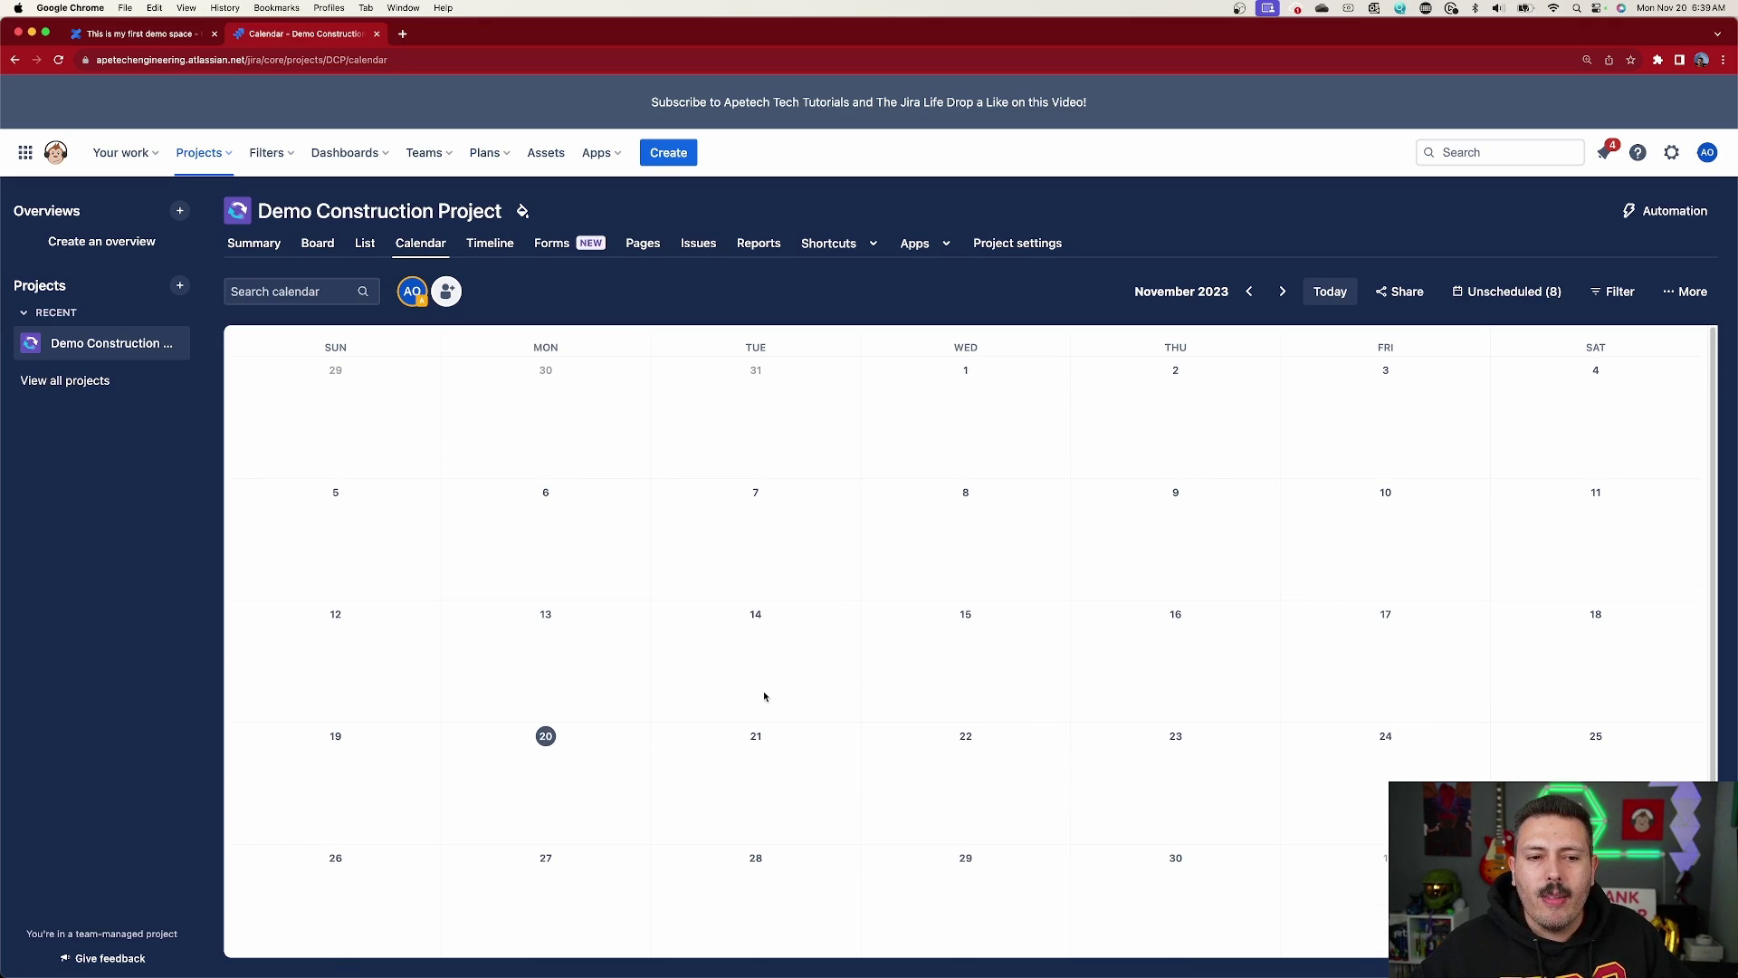
- From the issue list, start a new issue with start date November 20, 2023 and a due date that week
{"action": "left_click", "coordinate": [354, 253]}
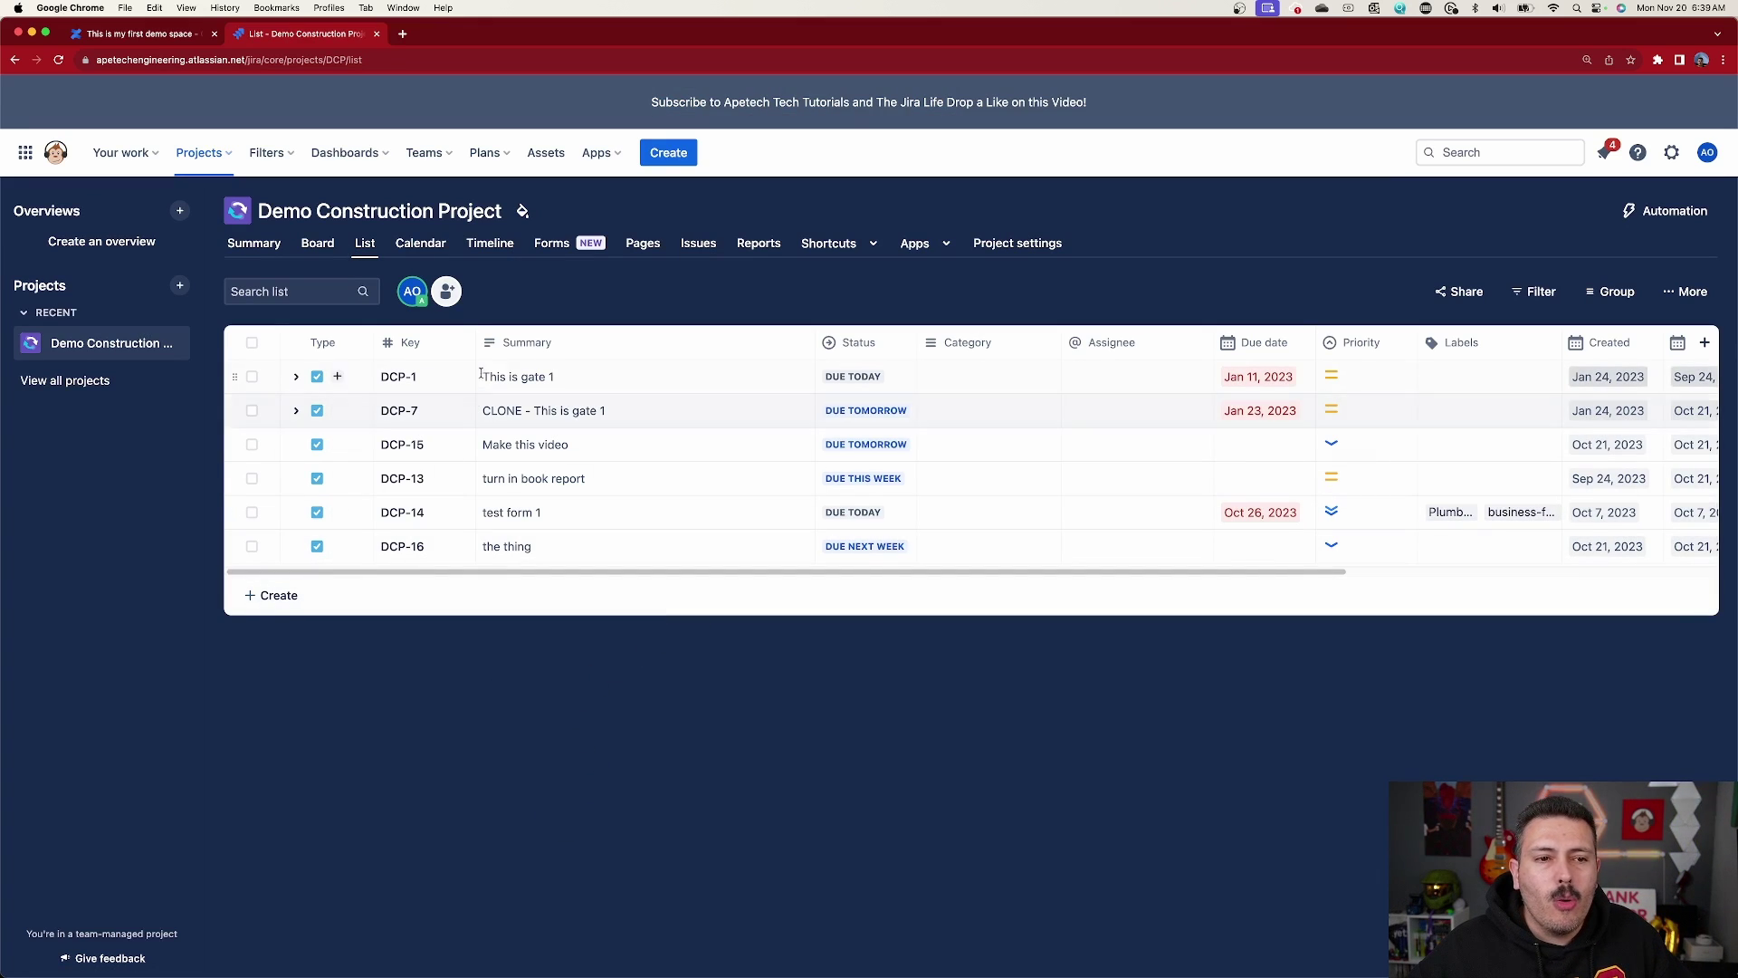
{"action": "left_click", "coordinate": [680, 163]}
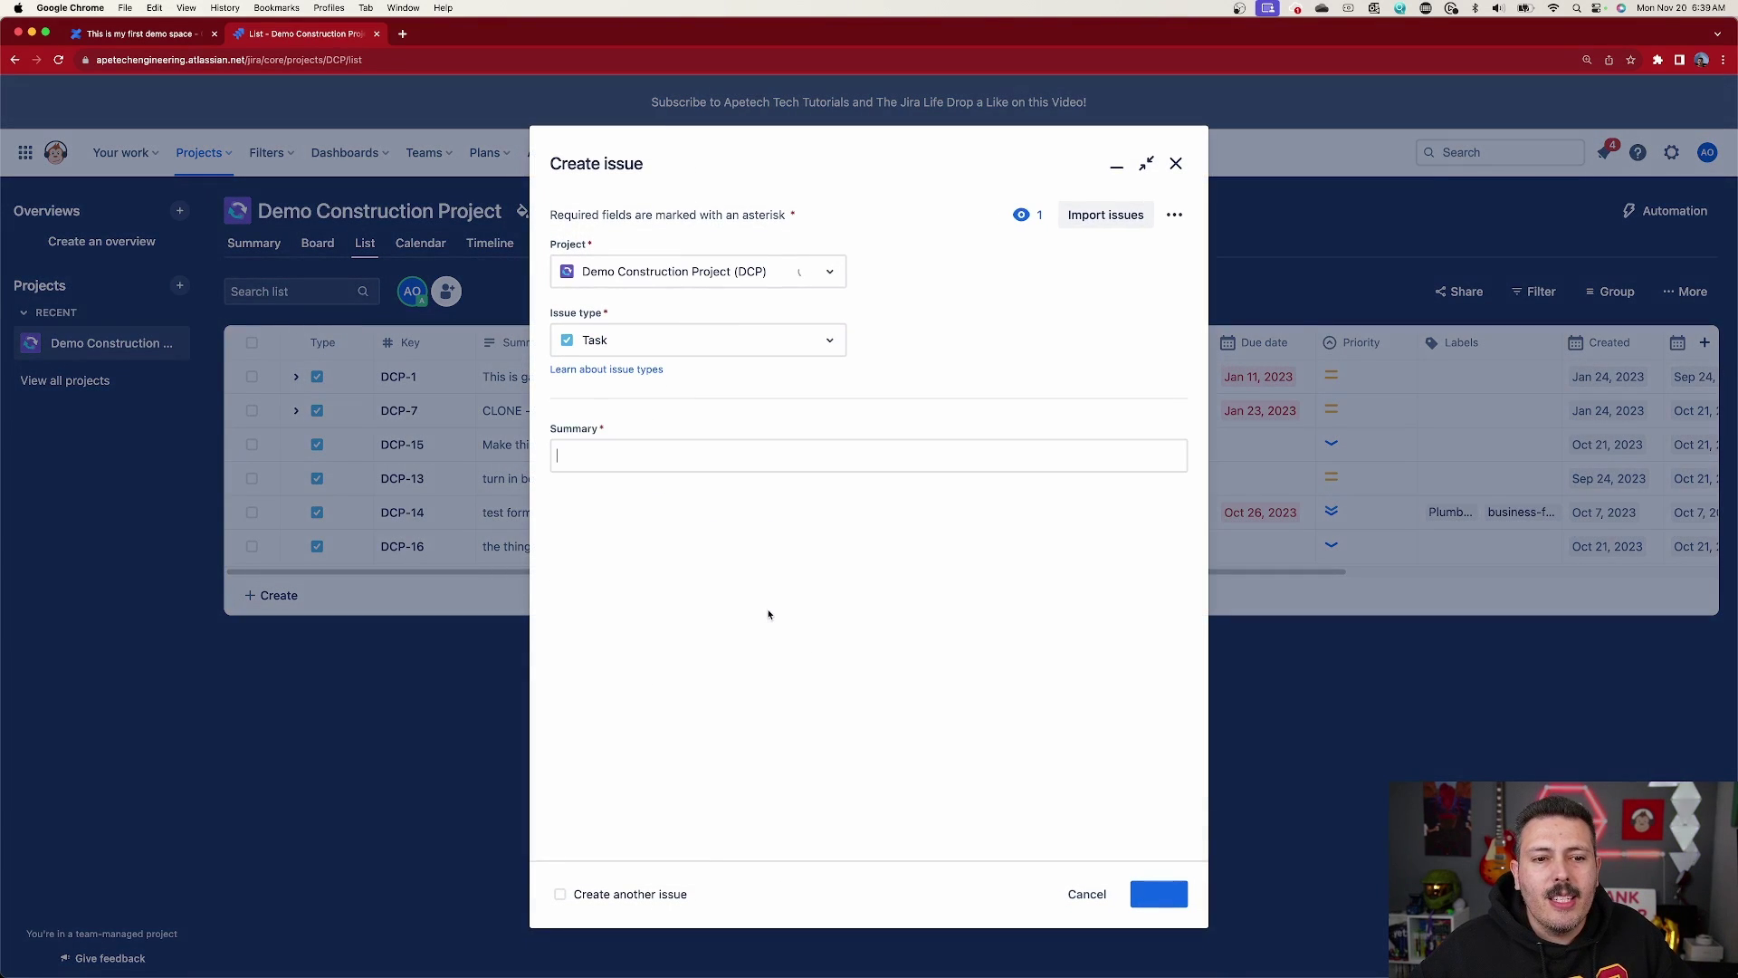
{"action": "scroll", "coordinate": [835, 586], "scroll_direction": "down", "scroll_amount": 6}
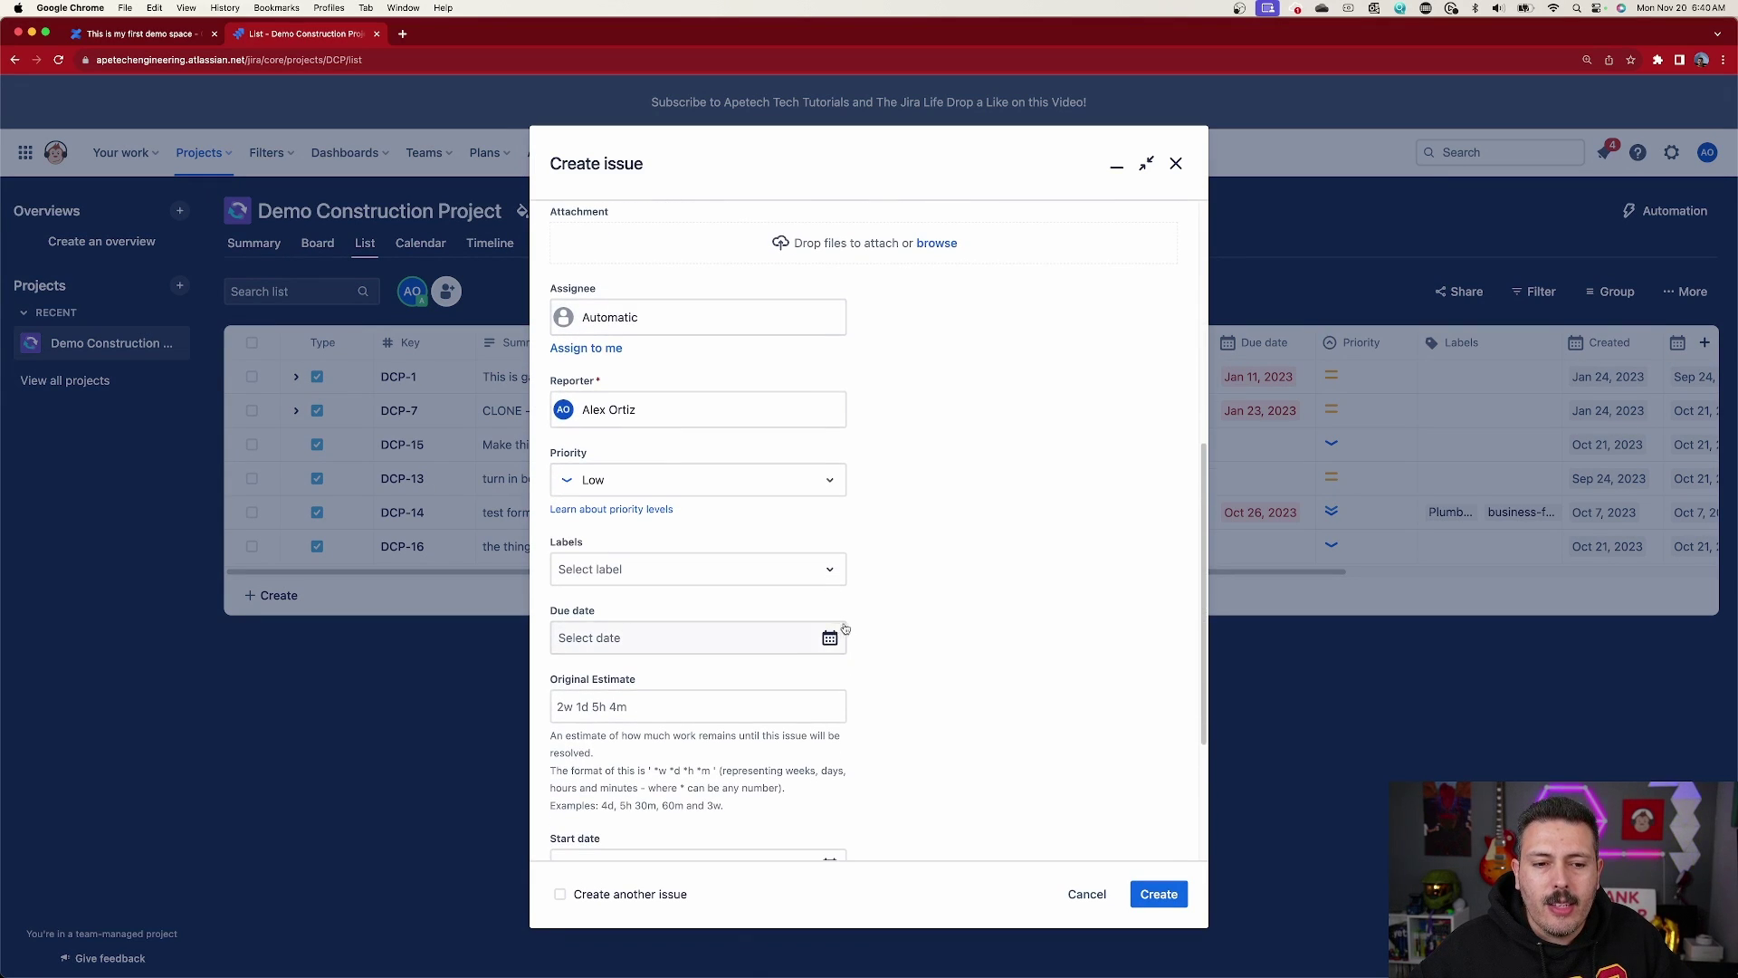
{"action": "scroll", "coordinate": [764, 643], "scroll_direction": "down", "scroll_amount": 3}
{"action": "left_click", "coordinate": [645, 691]}
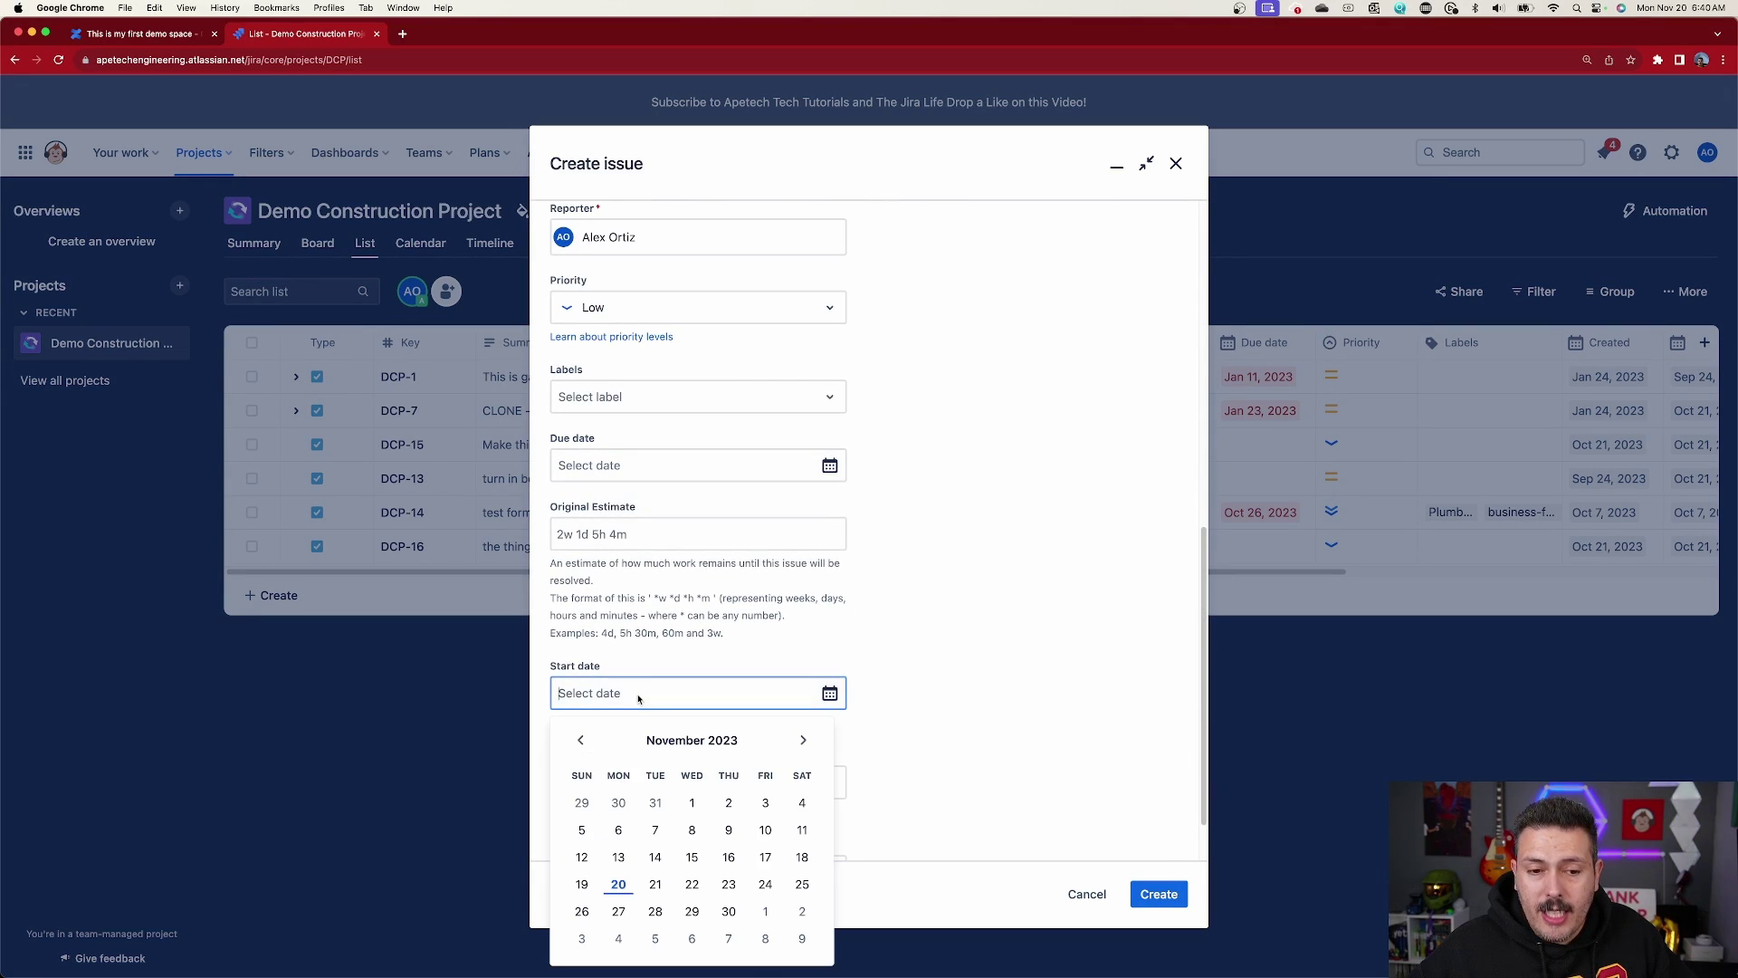
{"action": "left_click", "coordinate": [629, 882]}
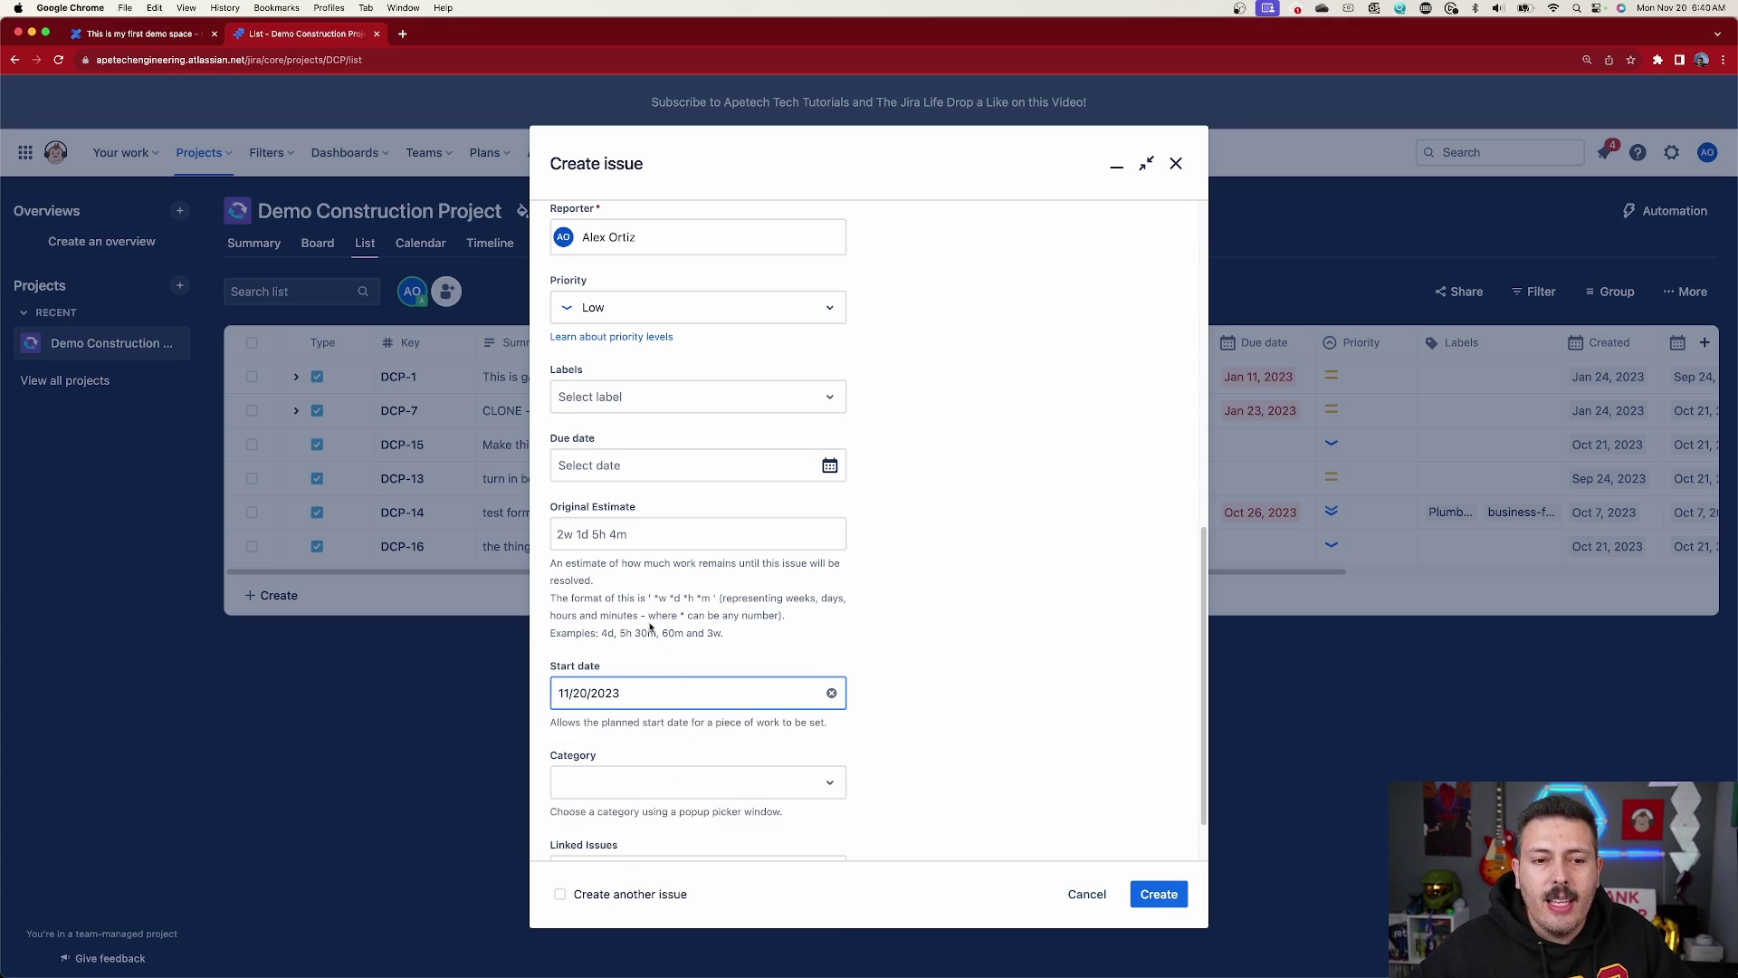
{"action": "left_click", "coordinate": [633, 482]}
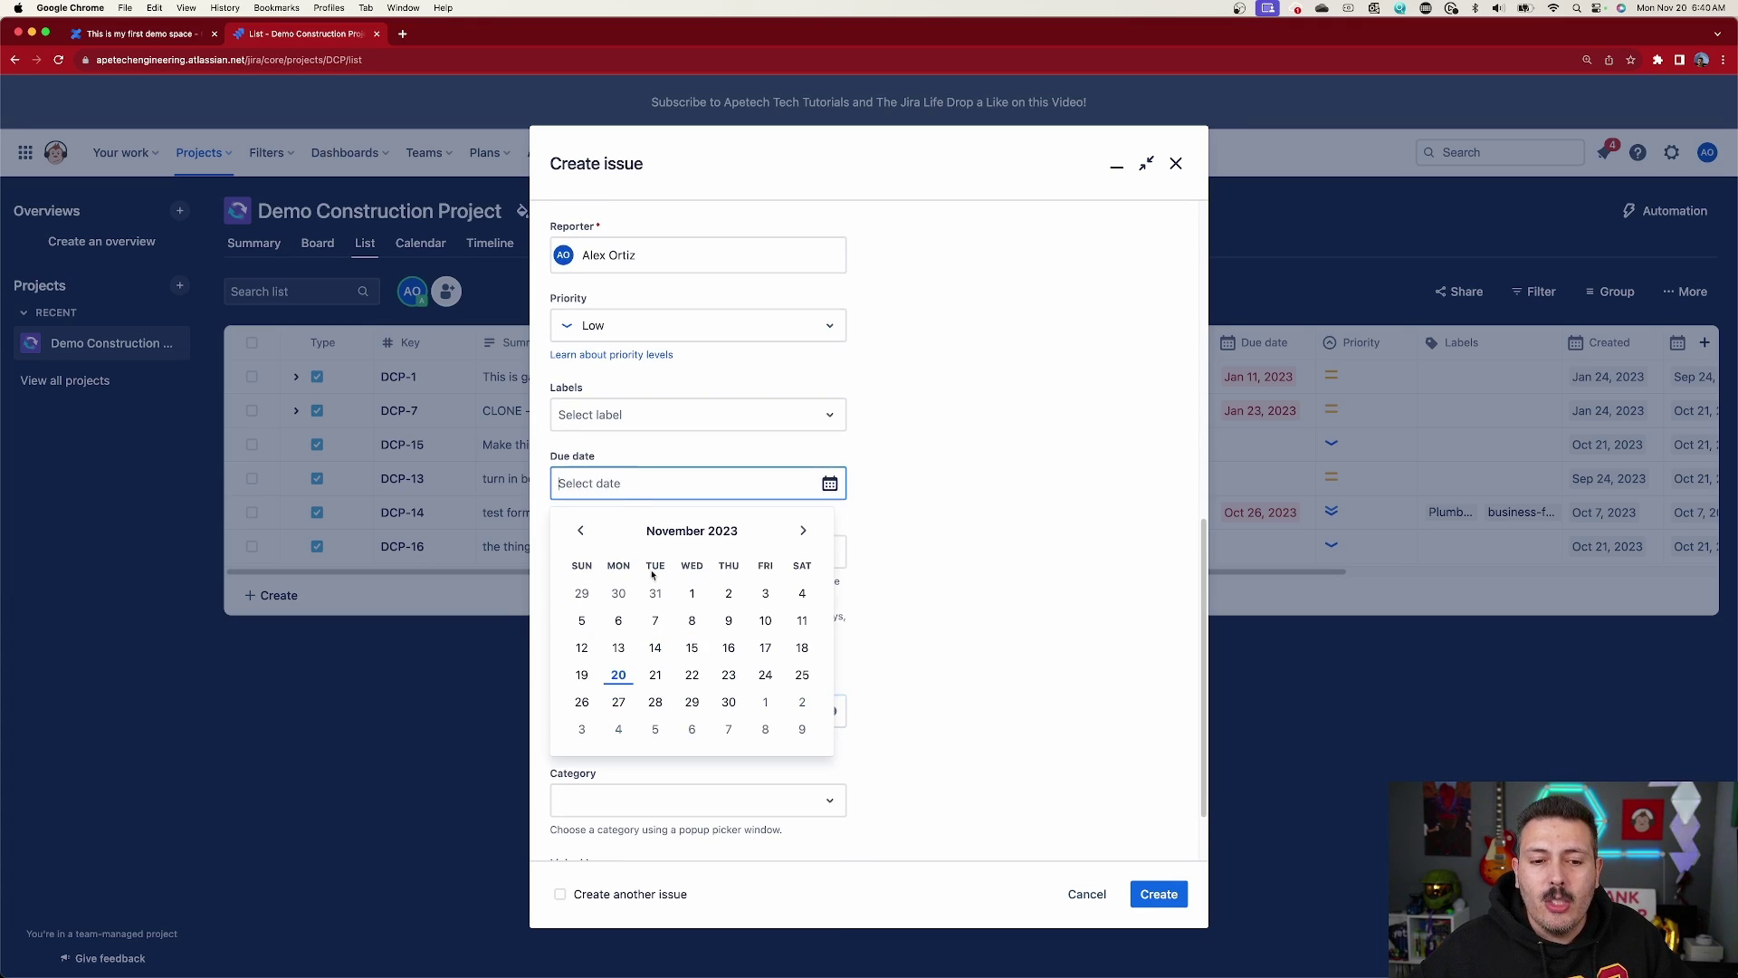
{"action": "left_click", "coordinate": [729, 675]}
{"action": "scroll", "coordinate": [663, 439], "scroll_direction": "up", "scroll_amount": 10}
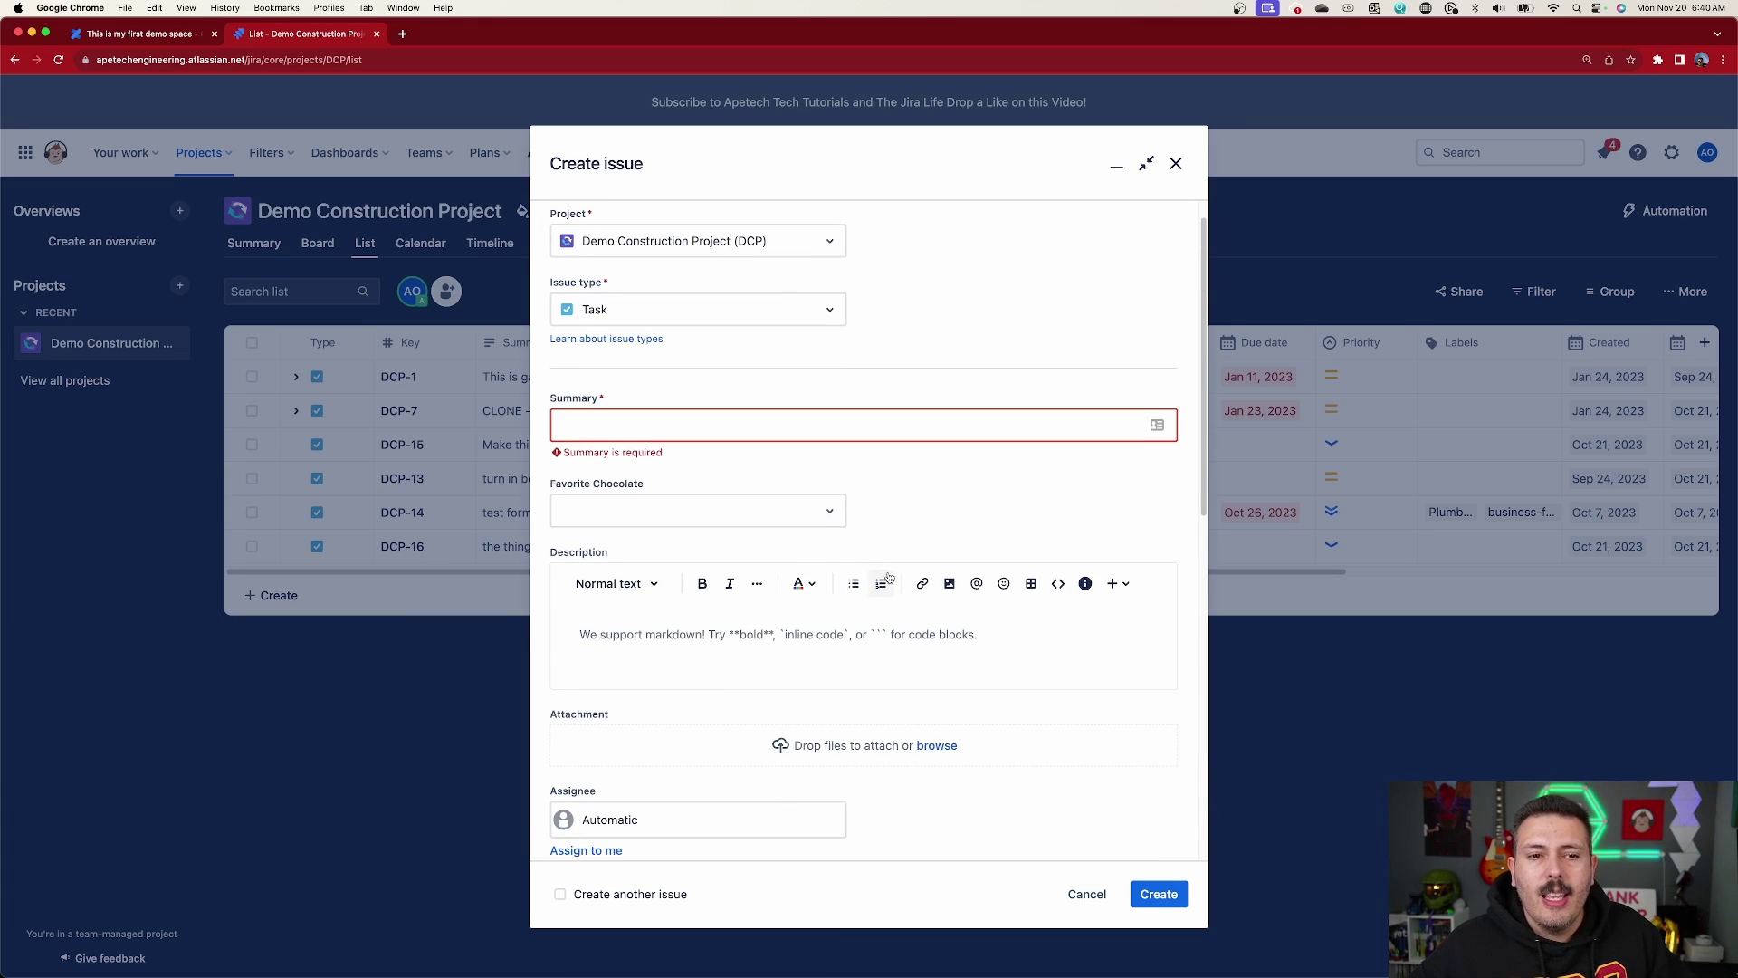
- Name the task 'Thanksgiving Task' and create it as DCP-17
{"action": "left_click", "coordinate": [673, 424]}
{"action": "type", "text": "Thanks"}
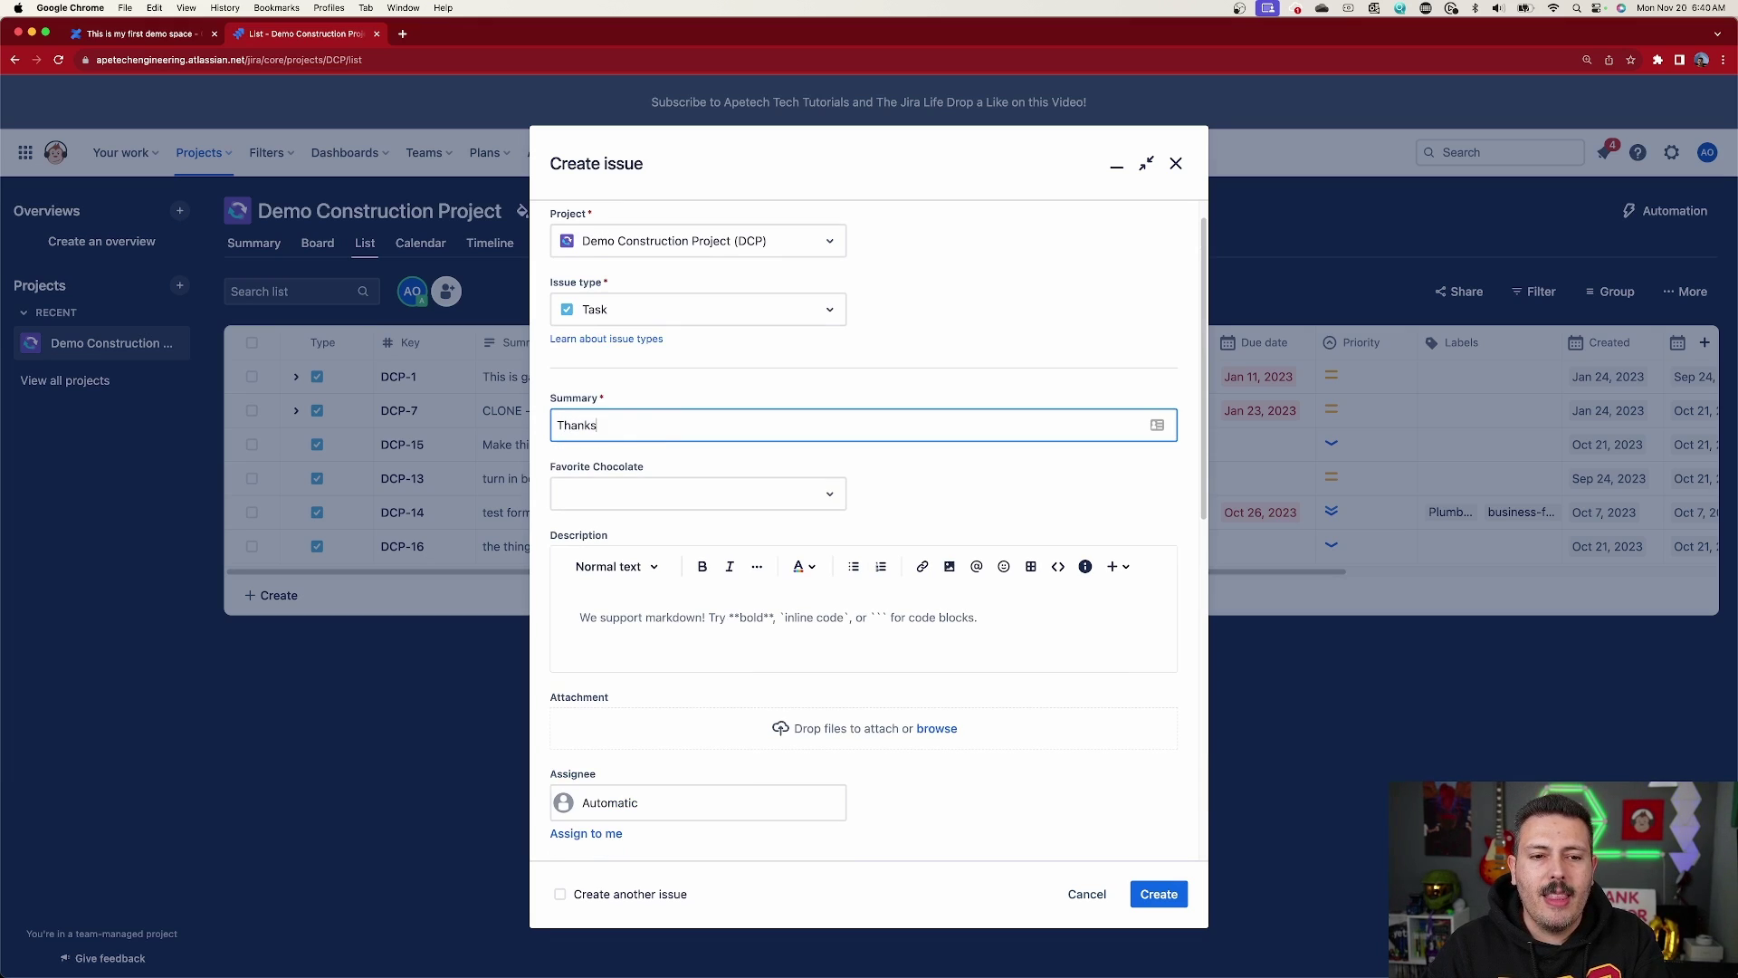
{"action": "type", "text": "giving Task"}
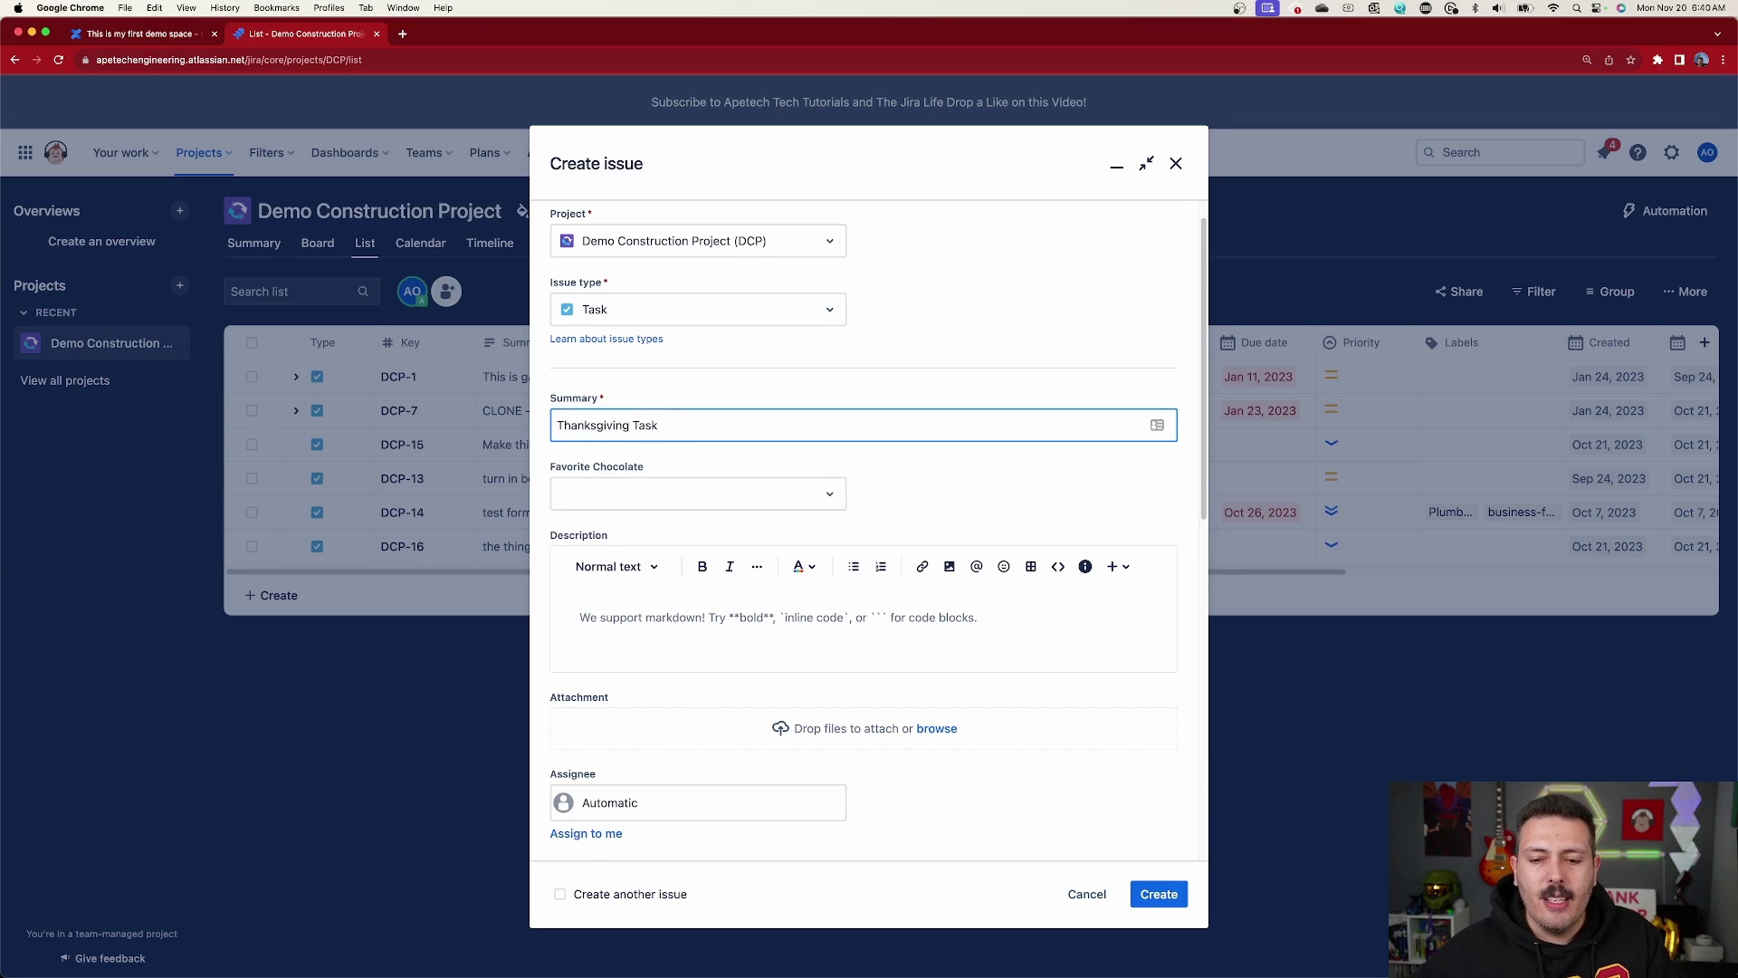
{"action": "left_click", "coordinate": [1143, 898]}
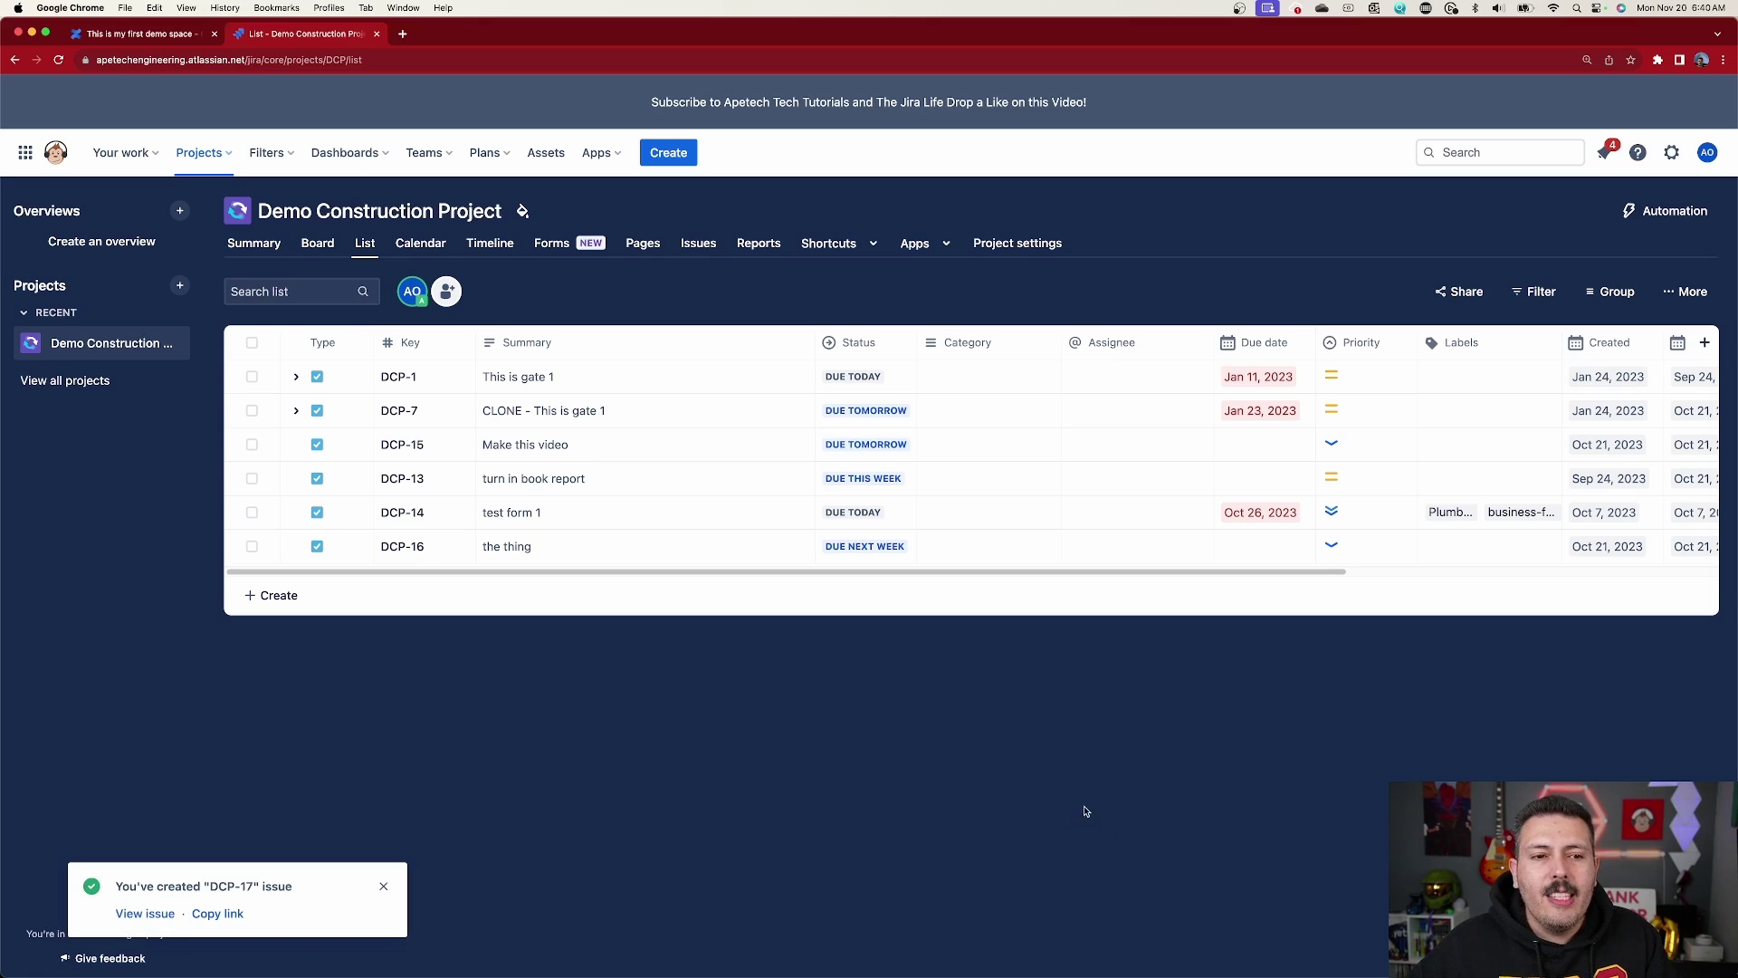
- Give DCP-16 start date Nov 16 and due date Nov 17, 2023, then review it on the calendar
{"action": "left_click", "coordinate": [421, 242]}
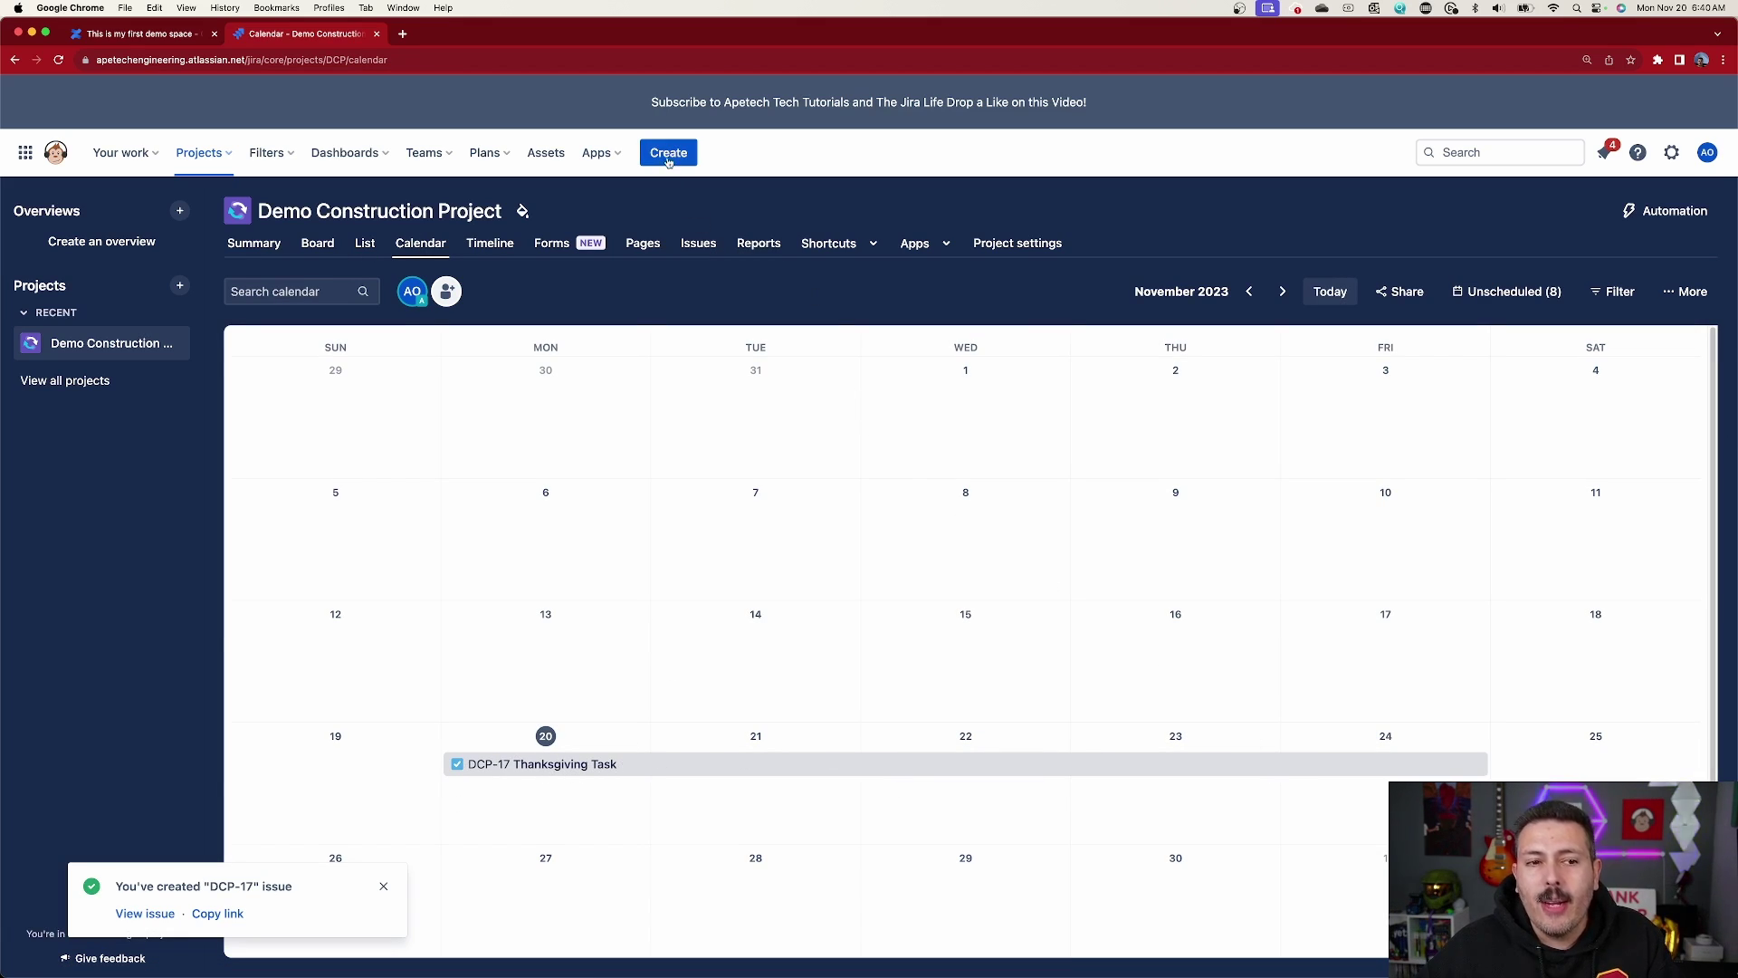
{"action": "left_click", "coordinate": [365, 245]}
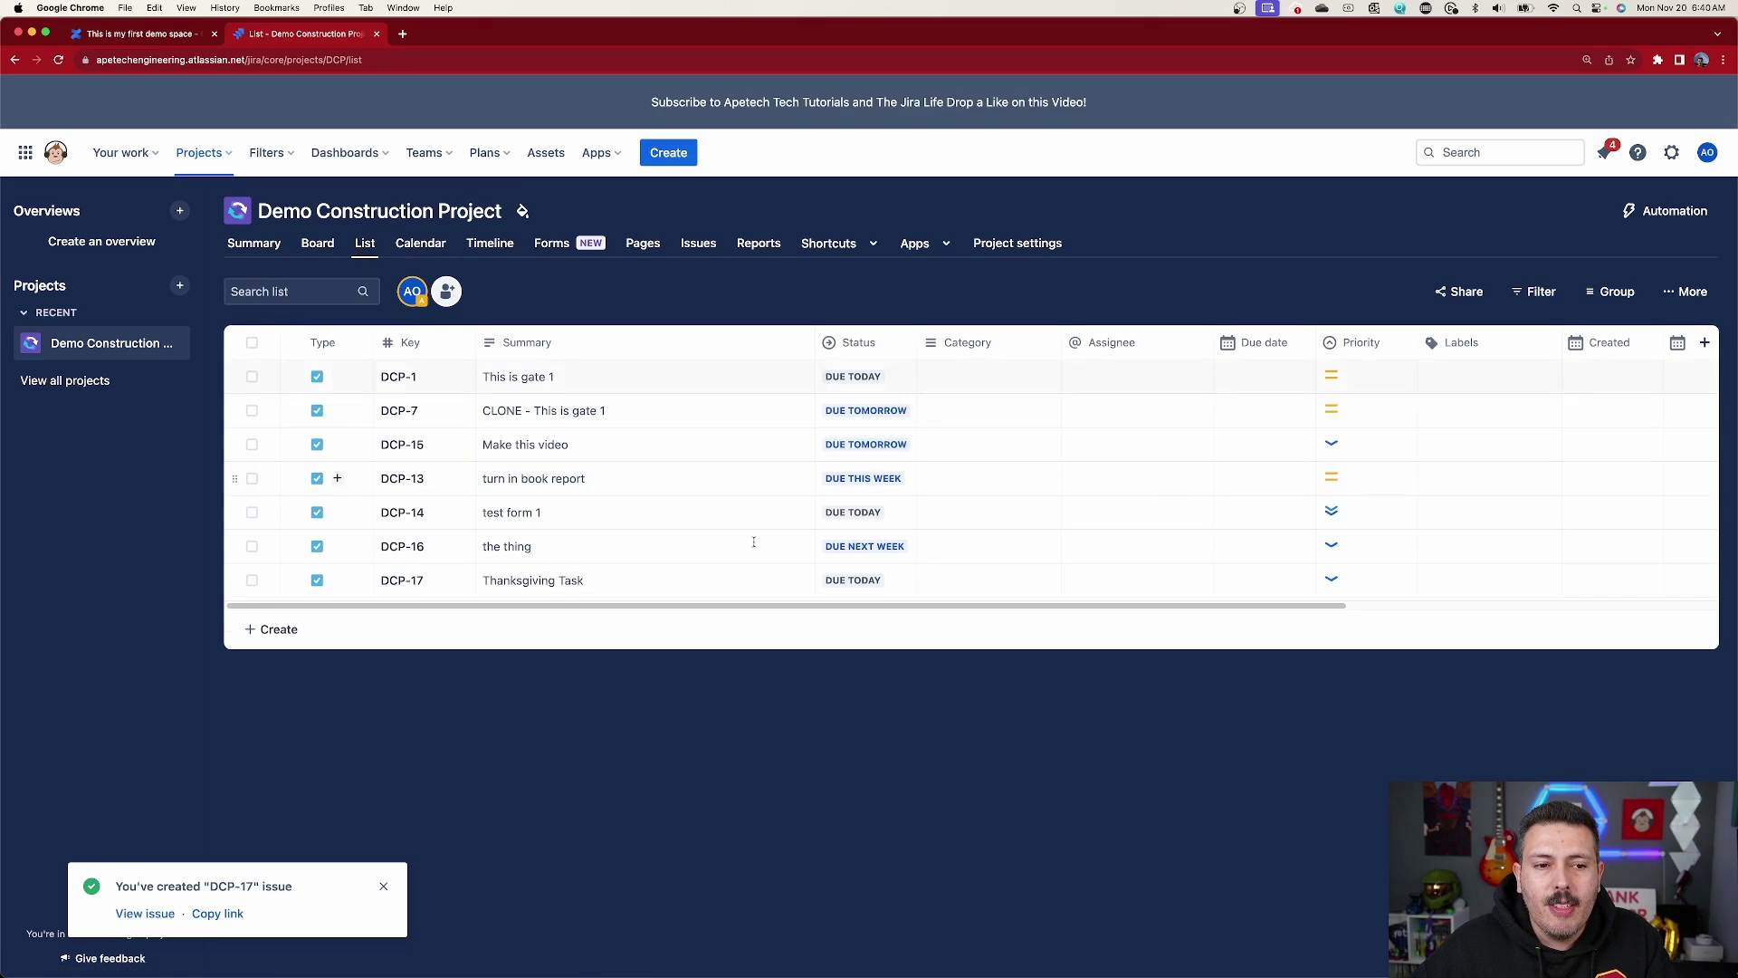
{"action": "left_click", "coordinate": [404, 548]}
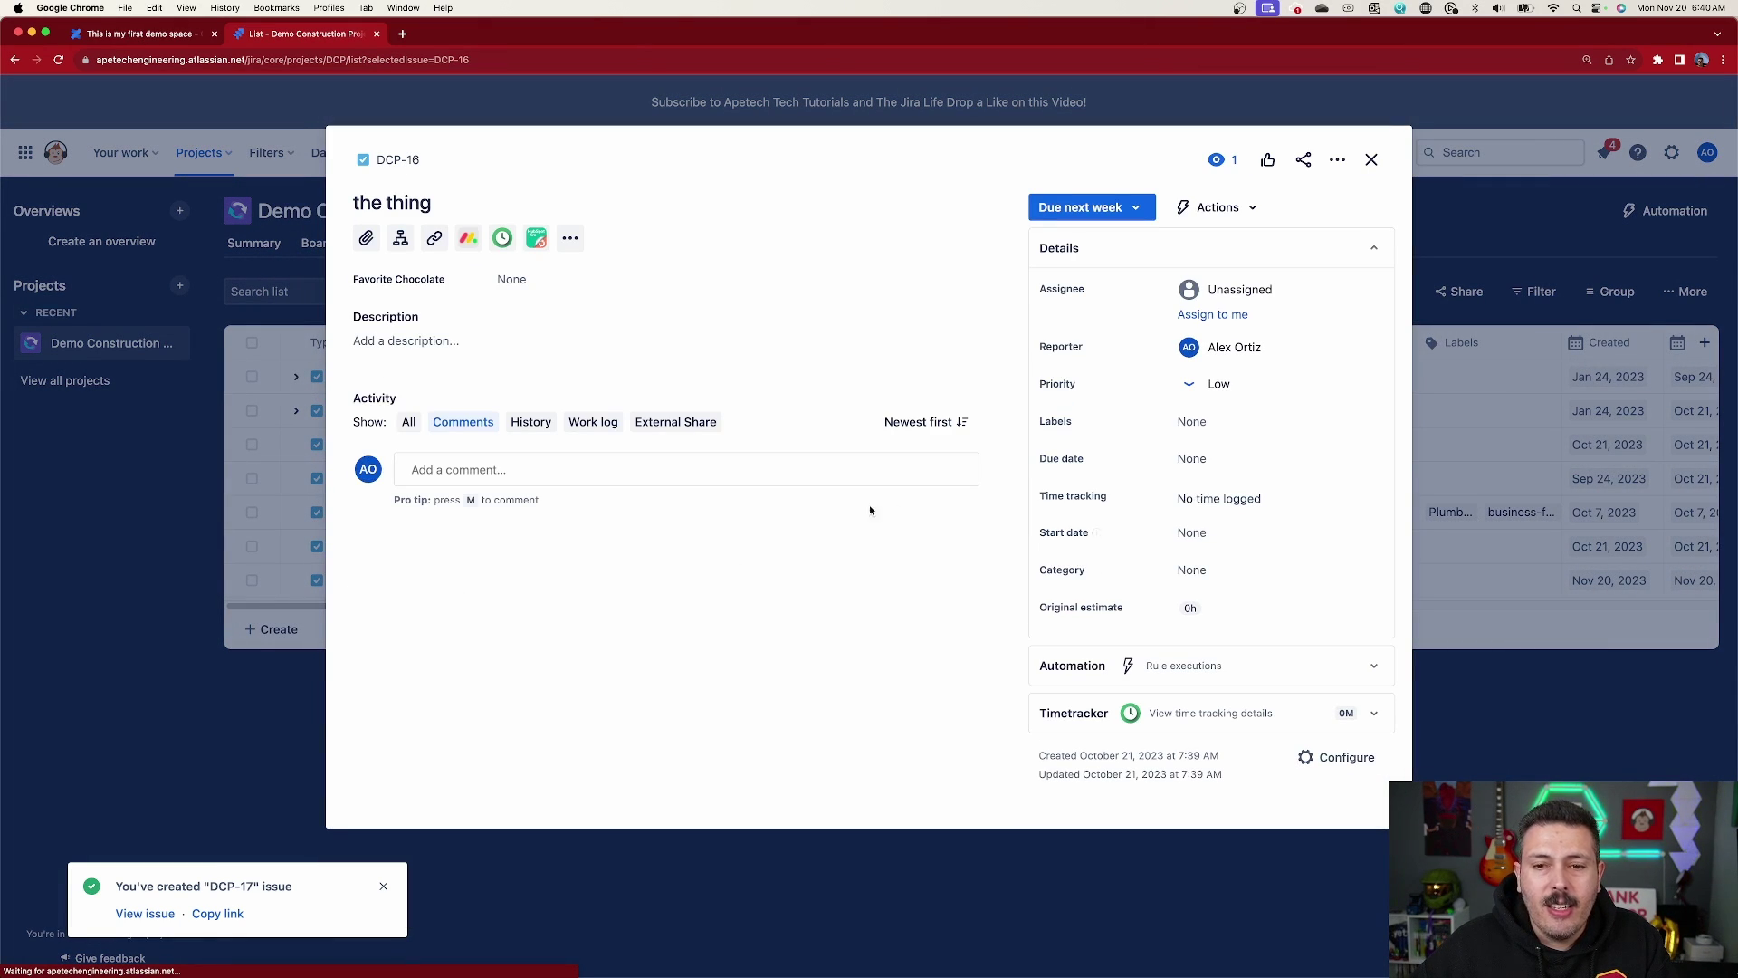
{"action": "left_click", "coordinate": [1192, 458]}
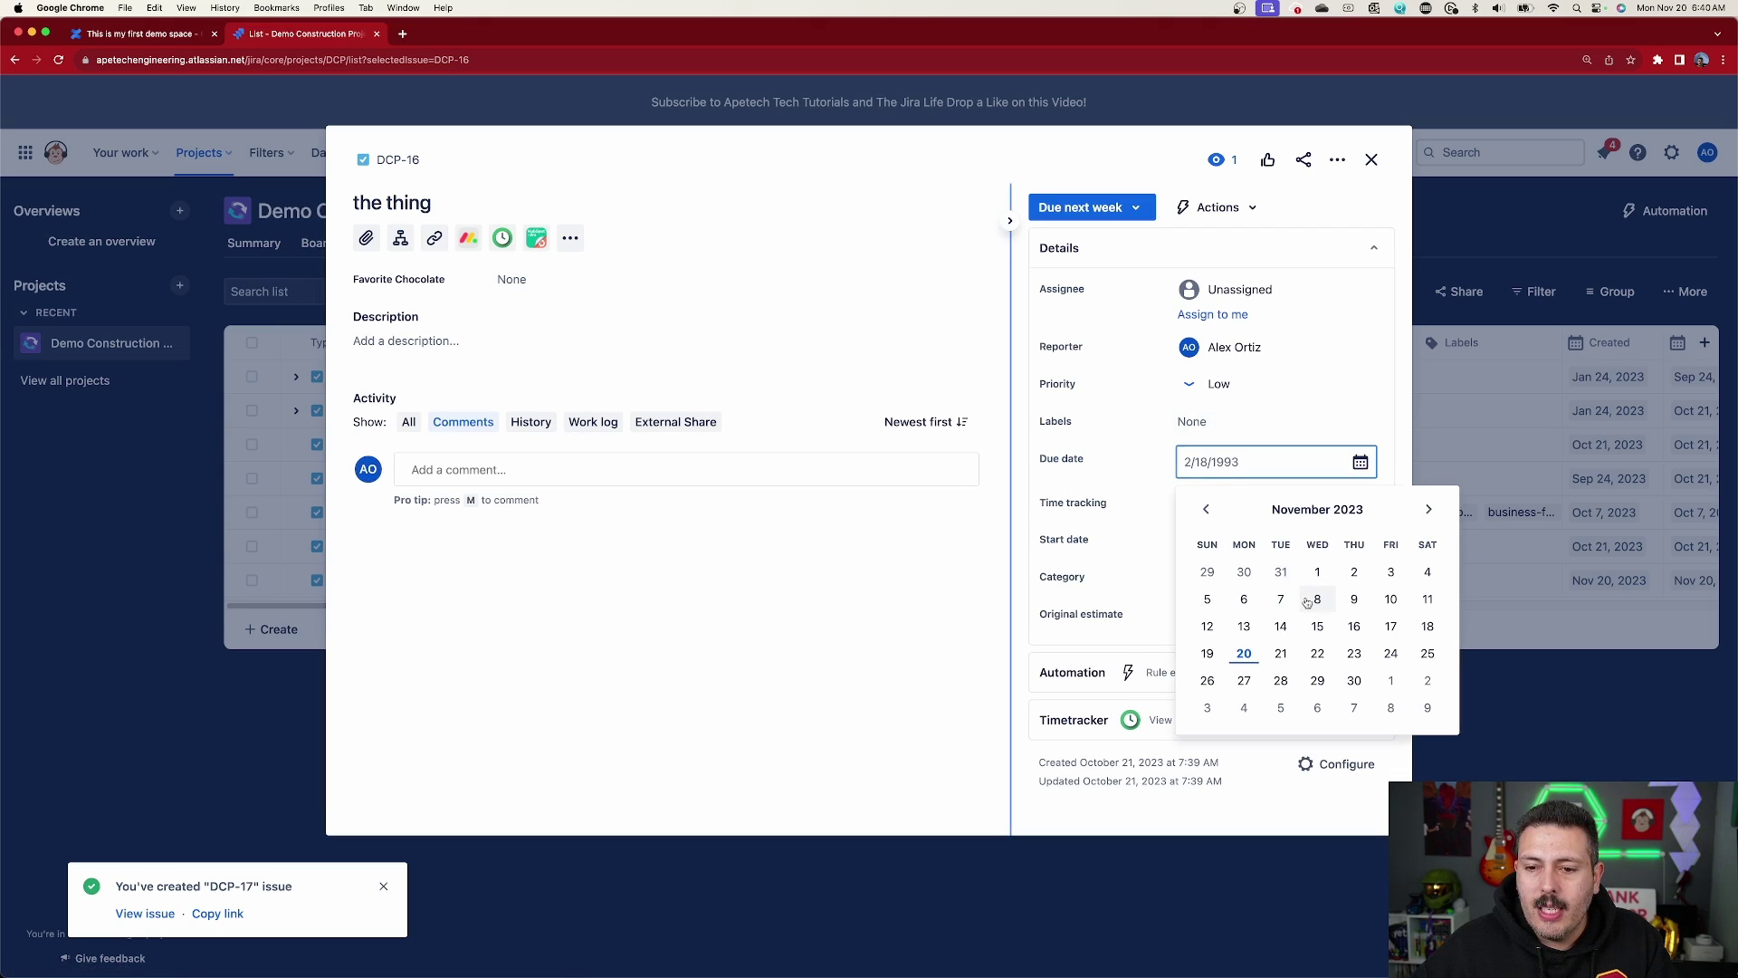
{"action": "left_click", "coordinate": [1377, 631]}
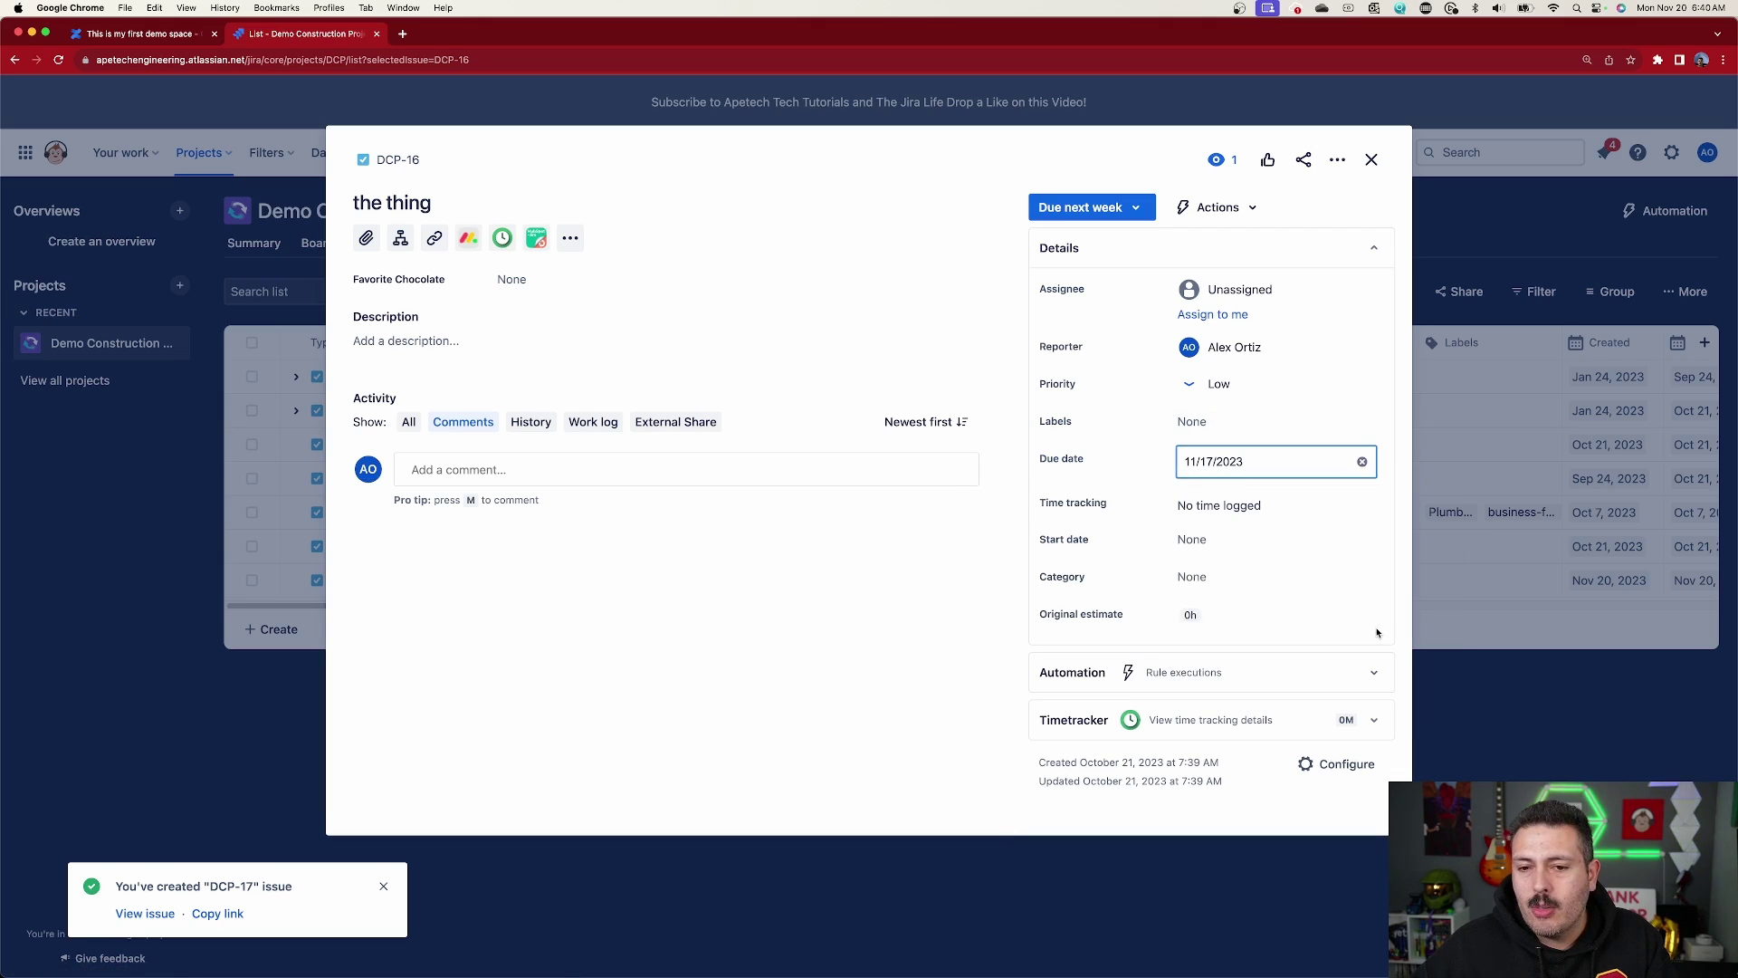
{"action": "left_click", "coordinate": [1229, 542]}
{"action": "left_click", "coordinate": [1351, 708]}
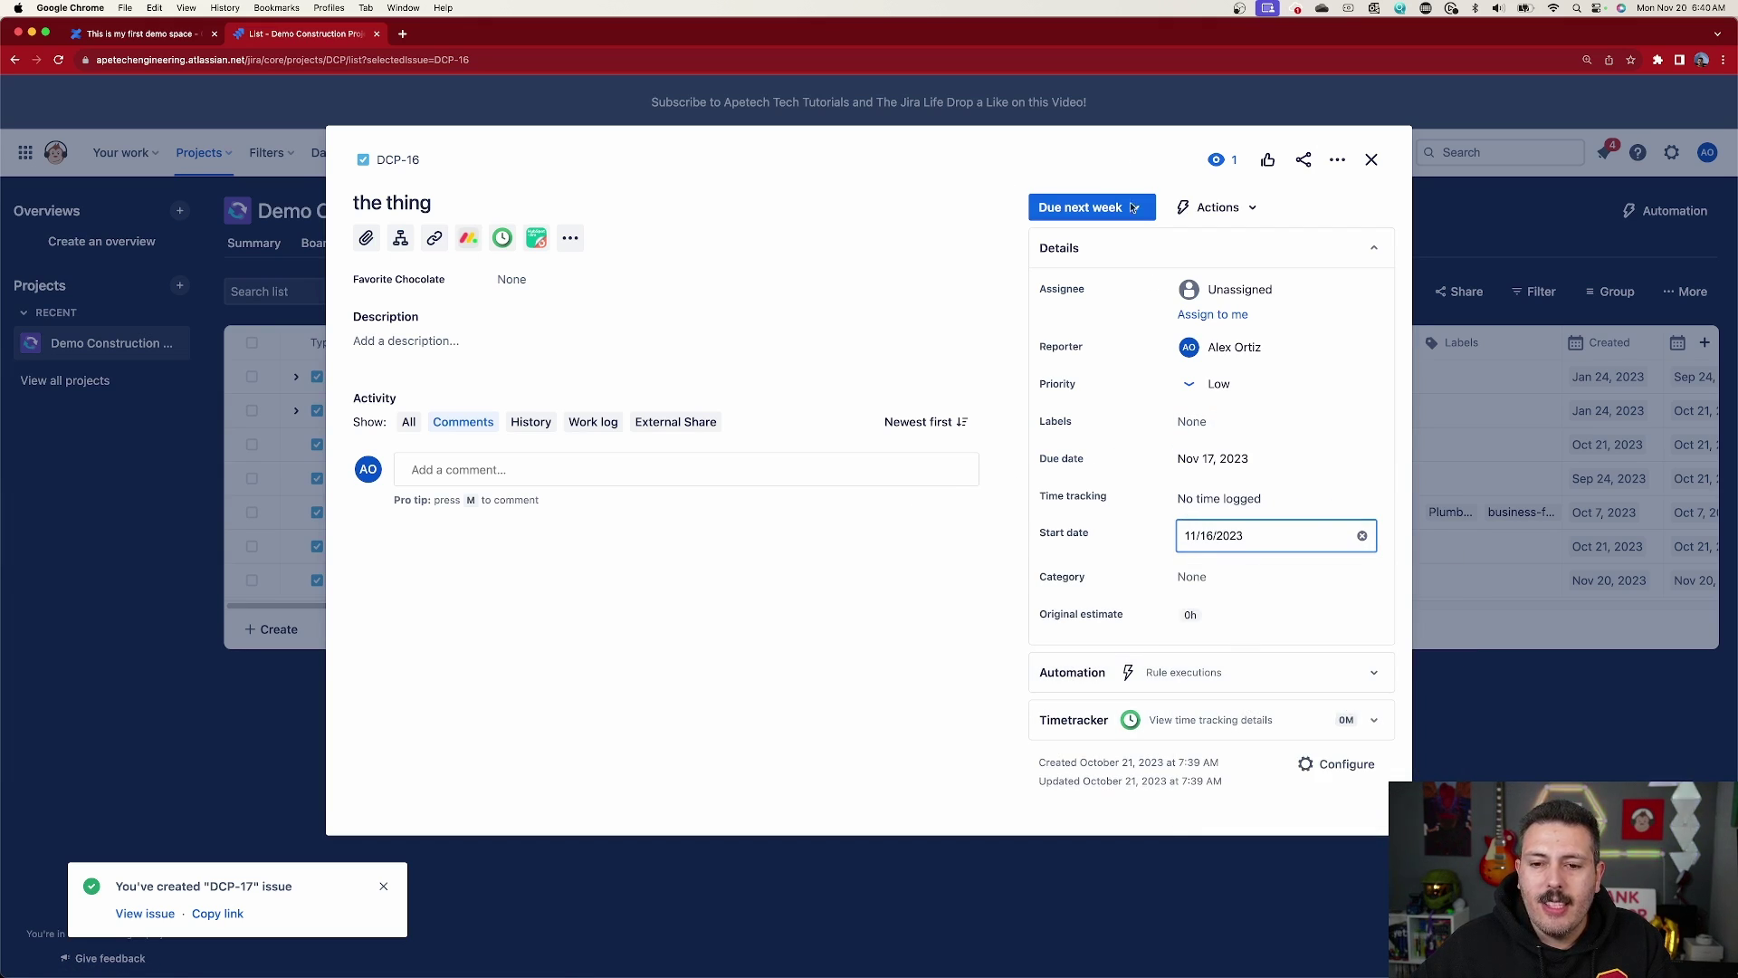
{"action": "left_click", "coordinate": [1430, 690]}
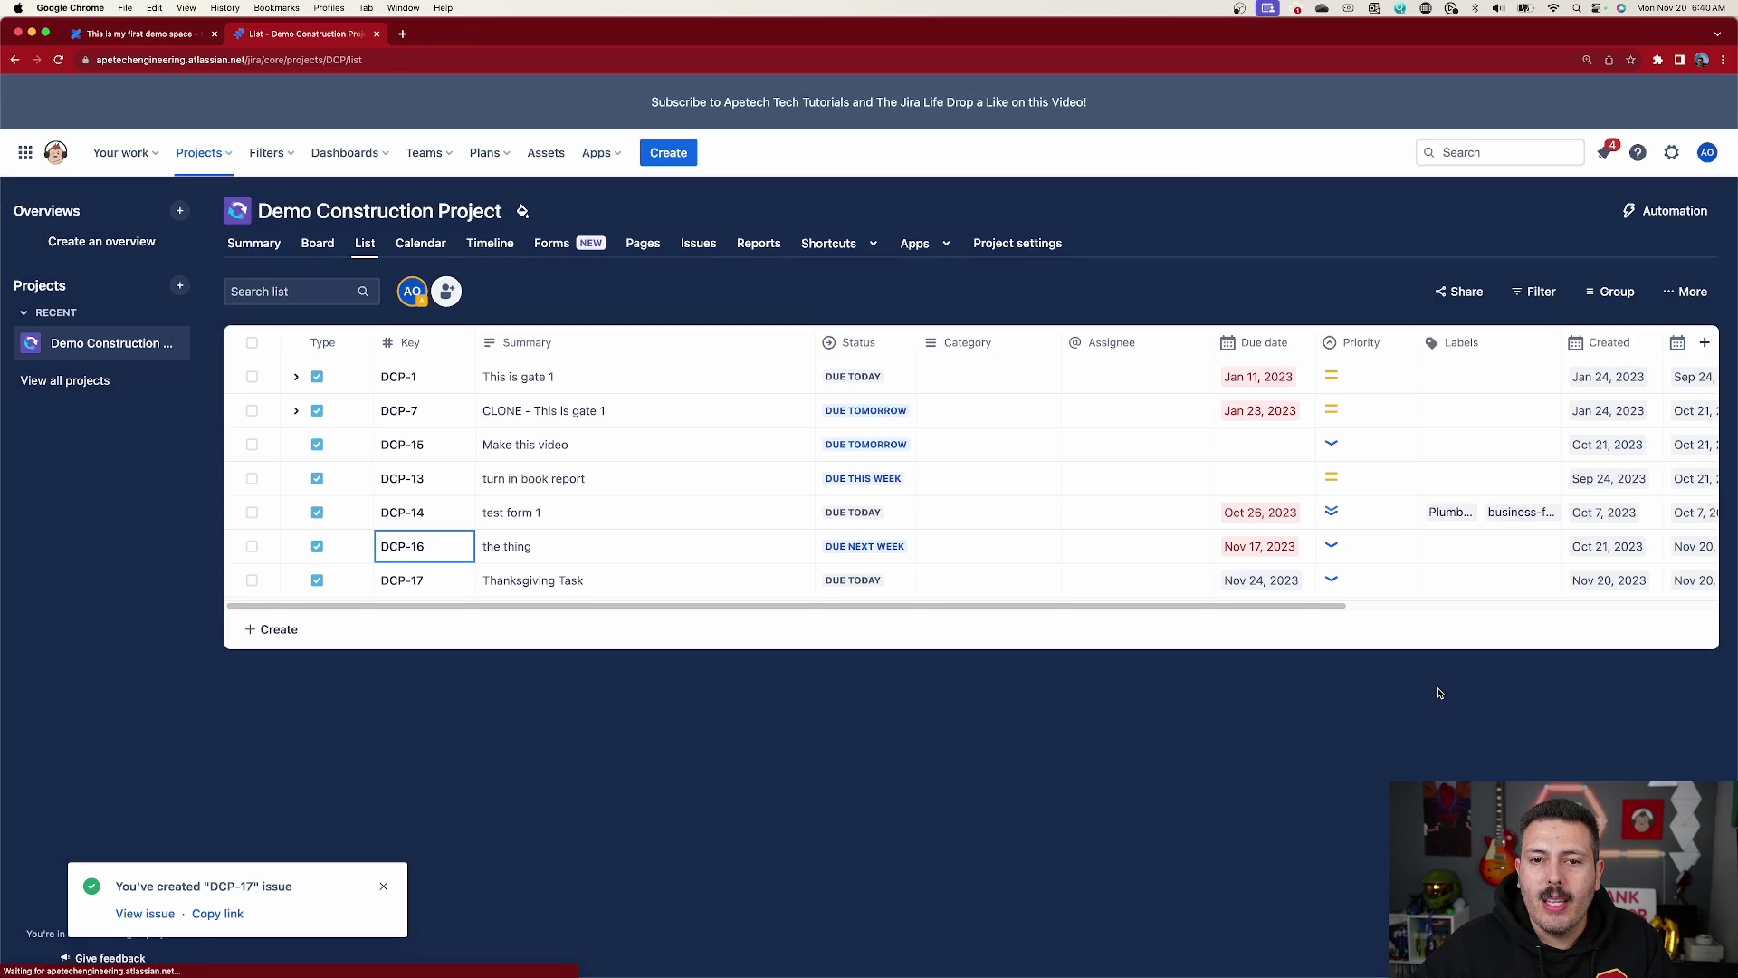
{"action": "left_click", "coordinate": [421, 243]}
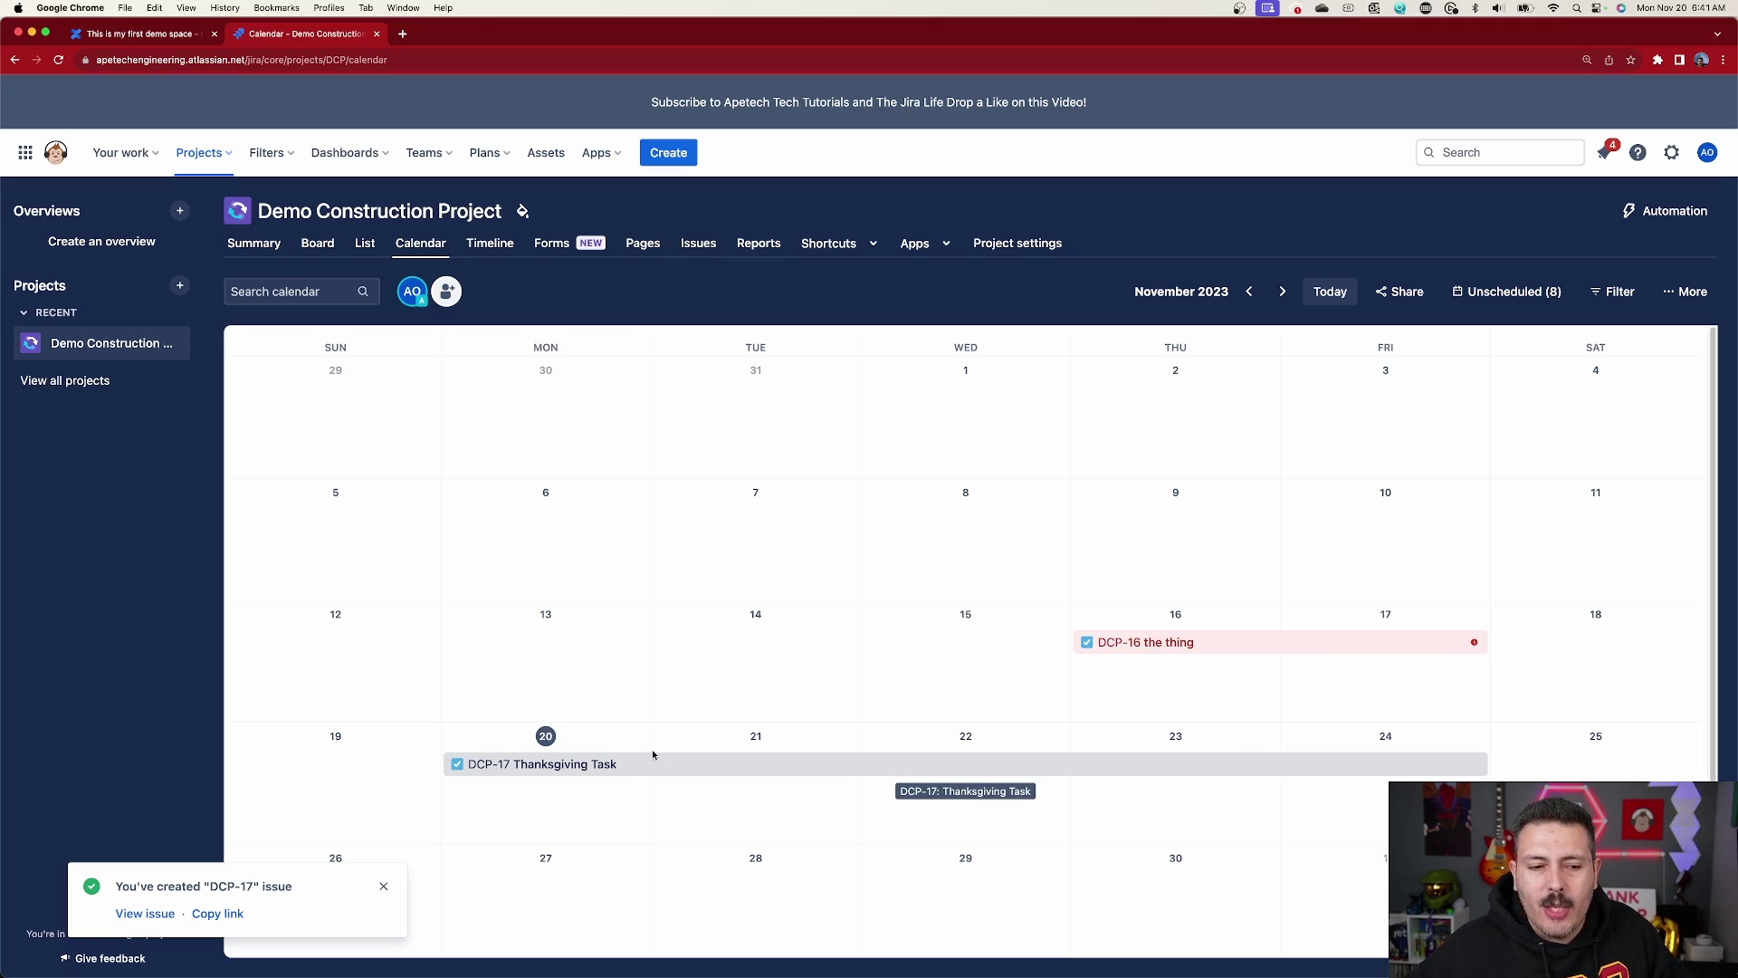
- Add 'Need to record awesome video' on November 9 and stretch it across several weeks
{"action": "left_click", "coordinate": [383, 886]}
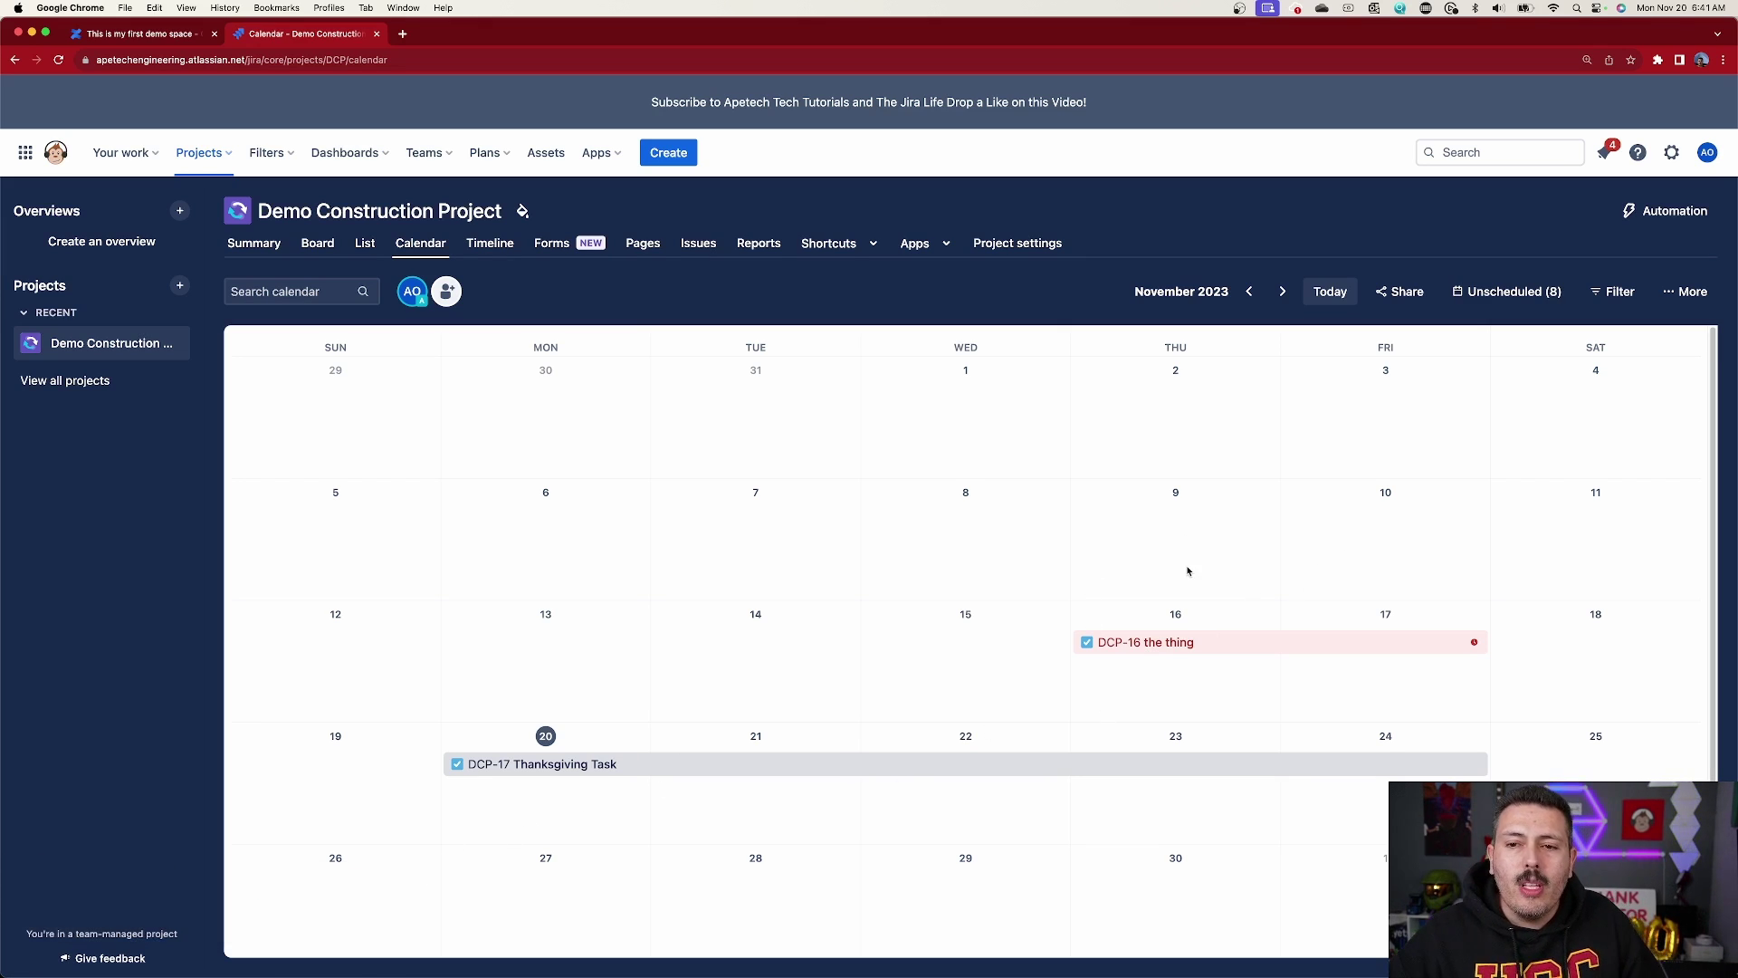
{"action": "left_click", "coordinate": [1171, 525]}
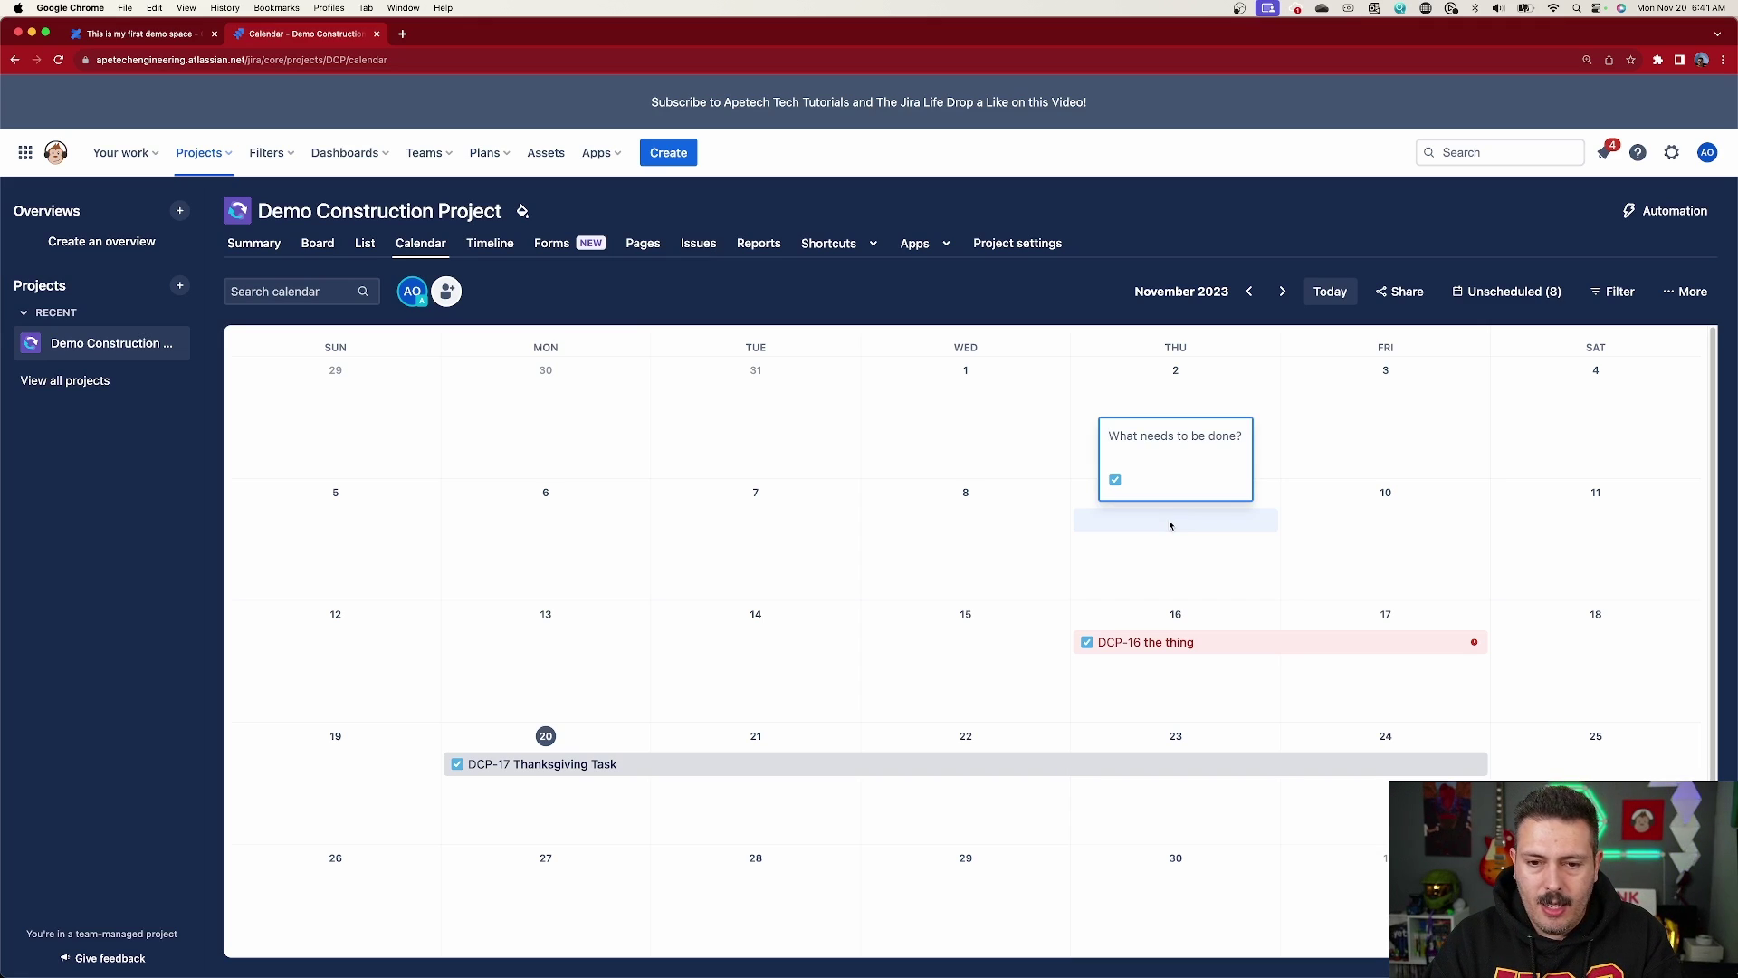
{"action": "type", "text": "Need to re"}
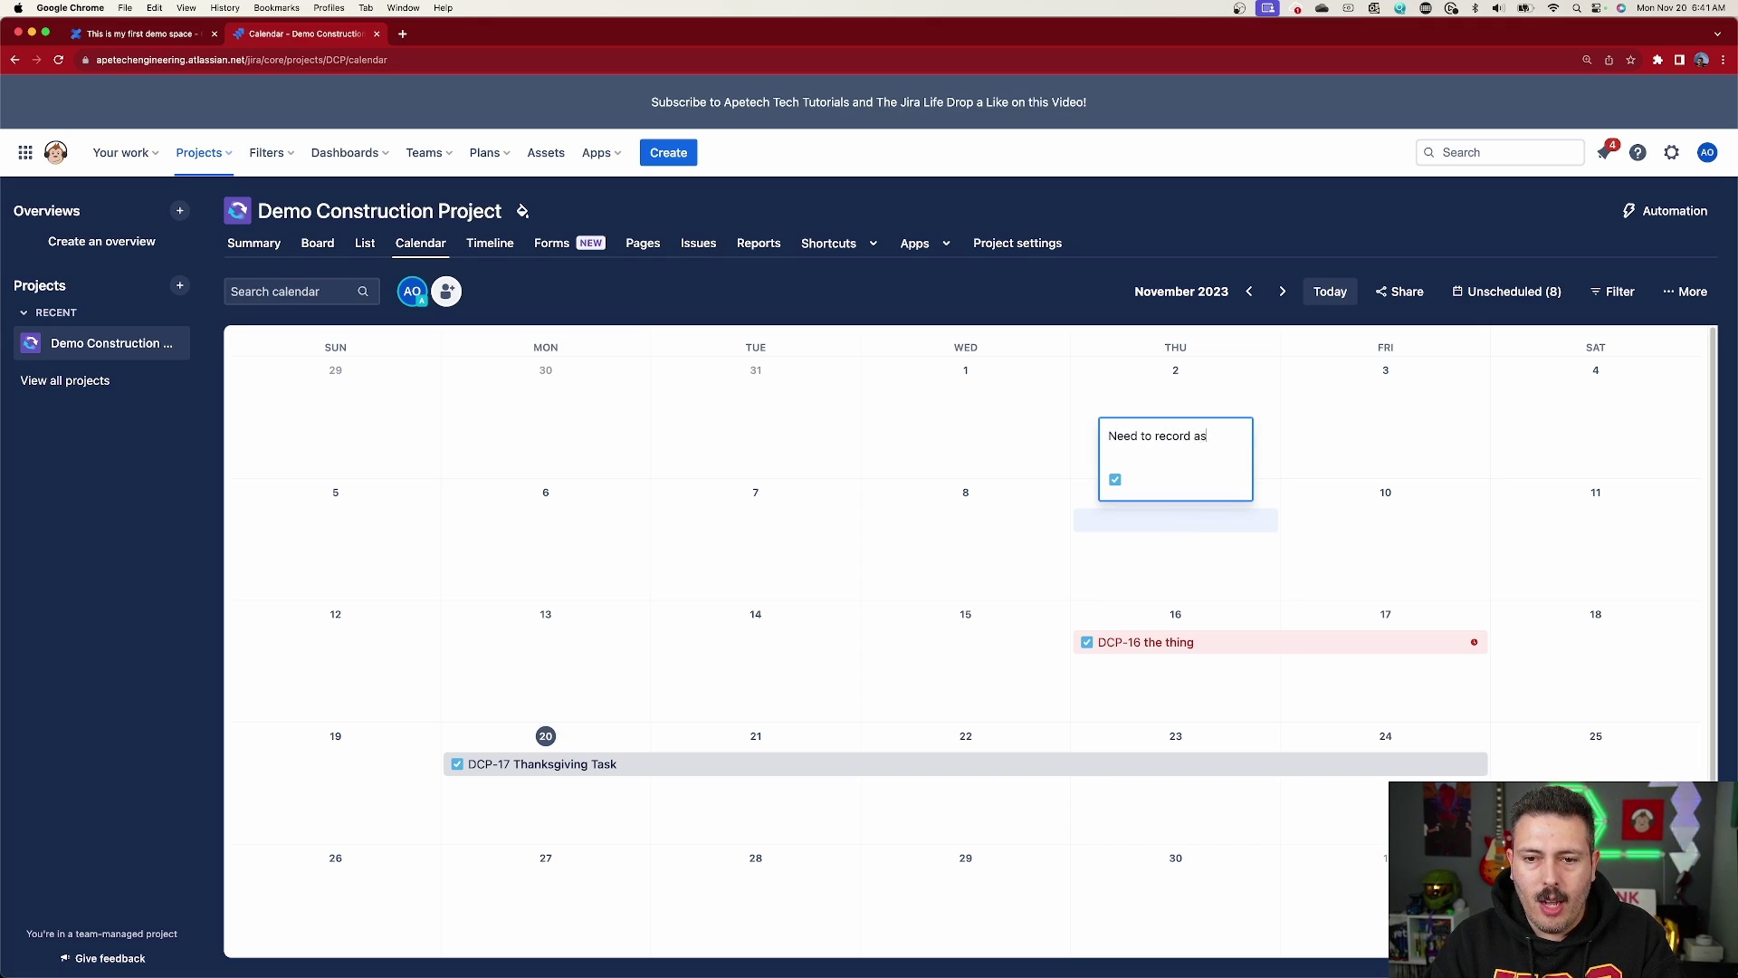
{"action": "type", "text": "cord awesome video"}
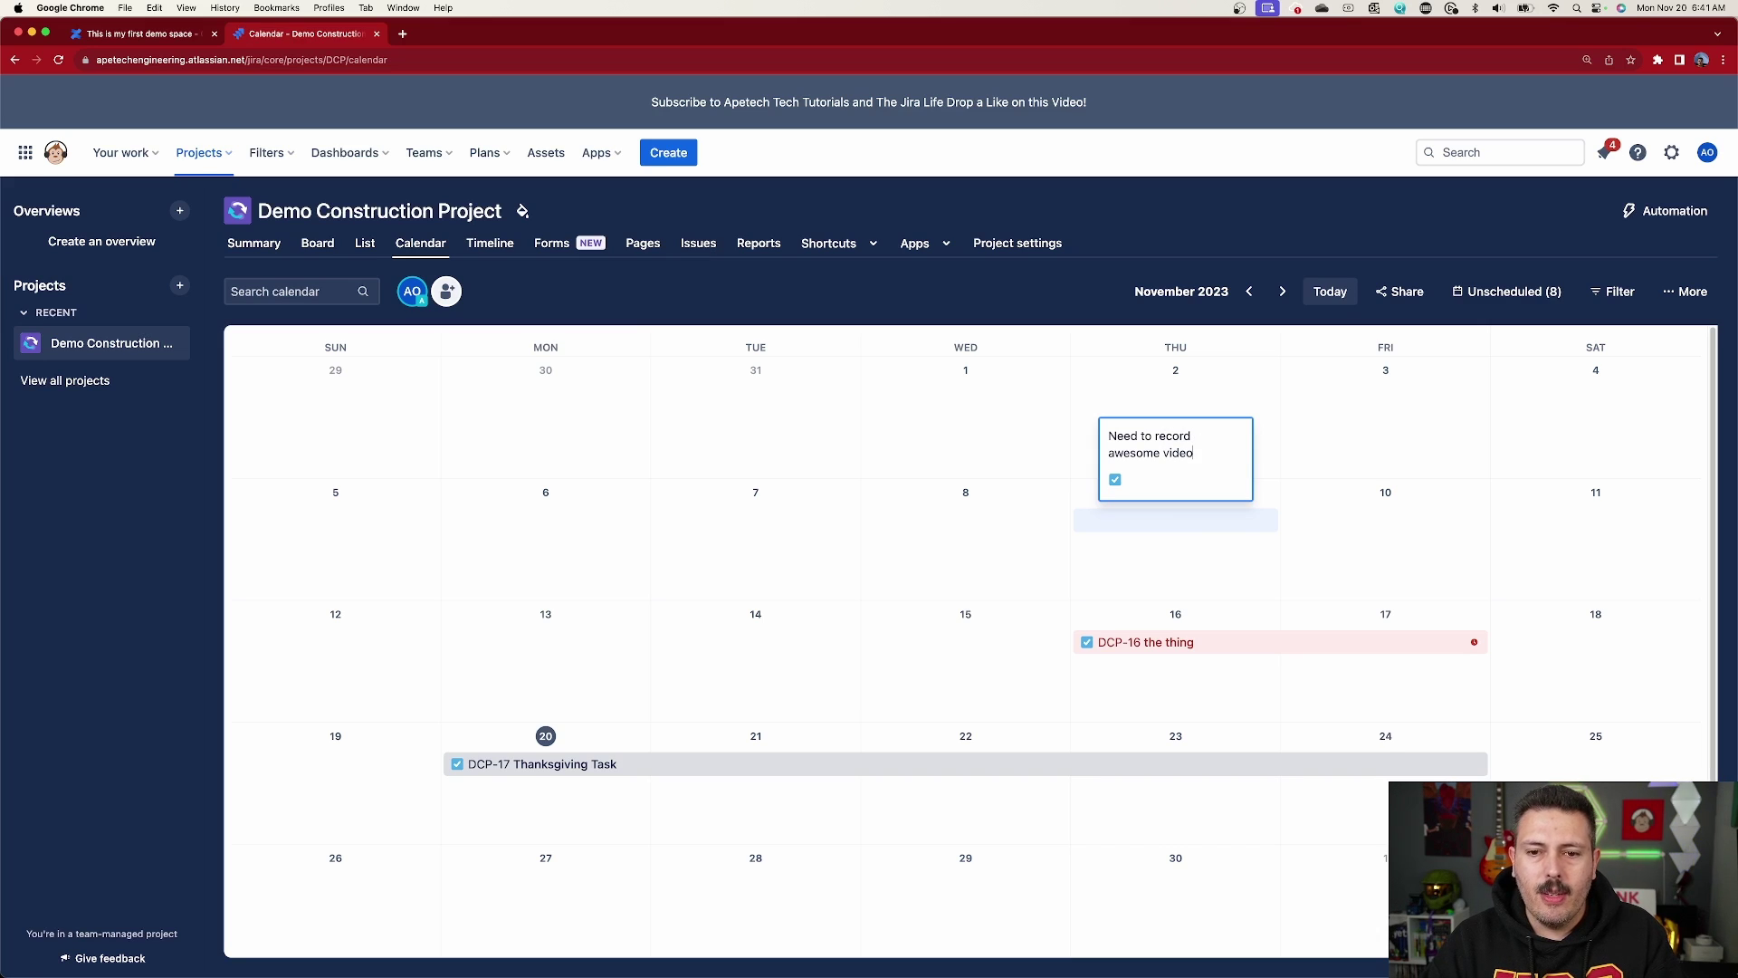
{"action": "key", "text": "Return"}
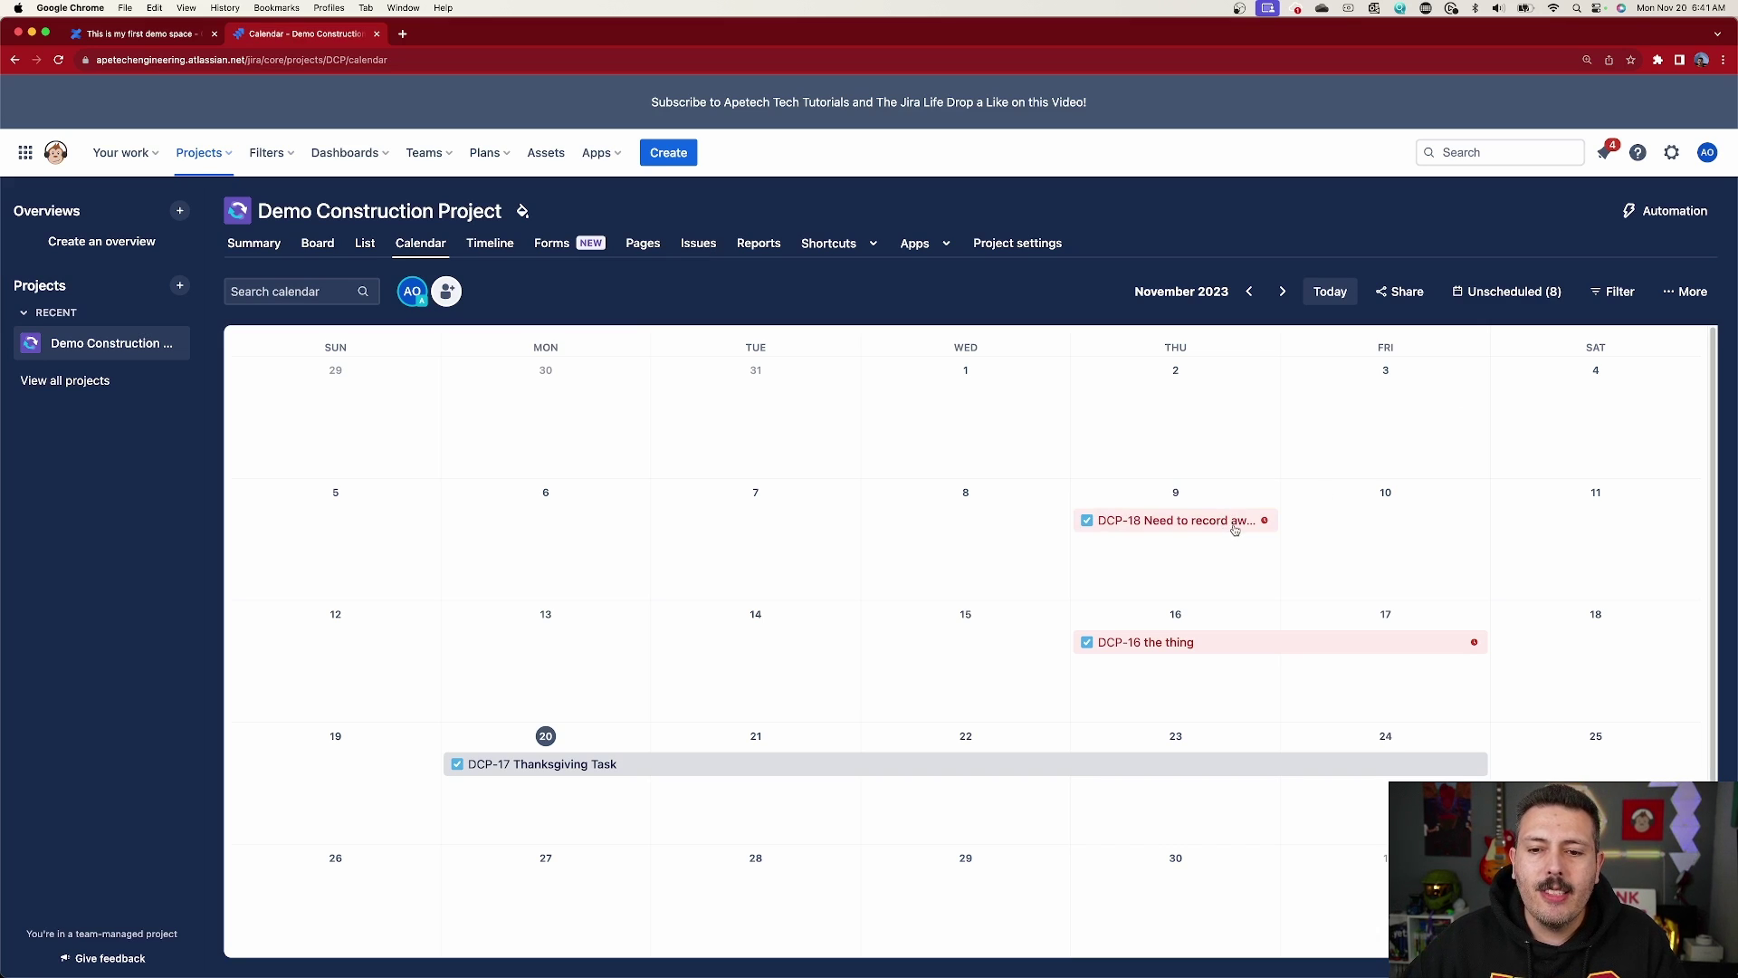
{"action": "left_click_drag", "start_coordinate": [1278, 521], "coordinate": [1548, 901]}
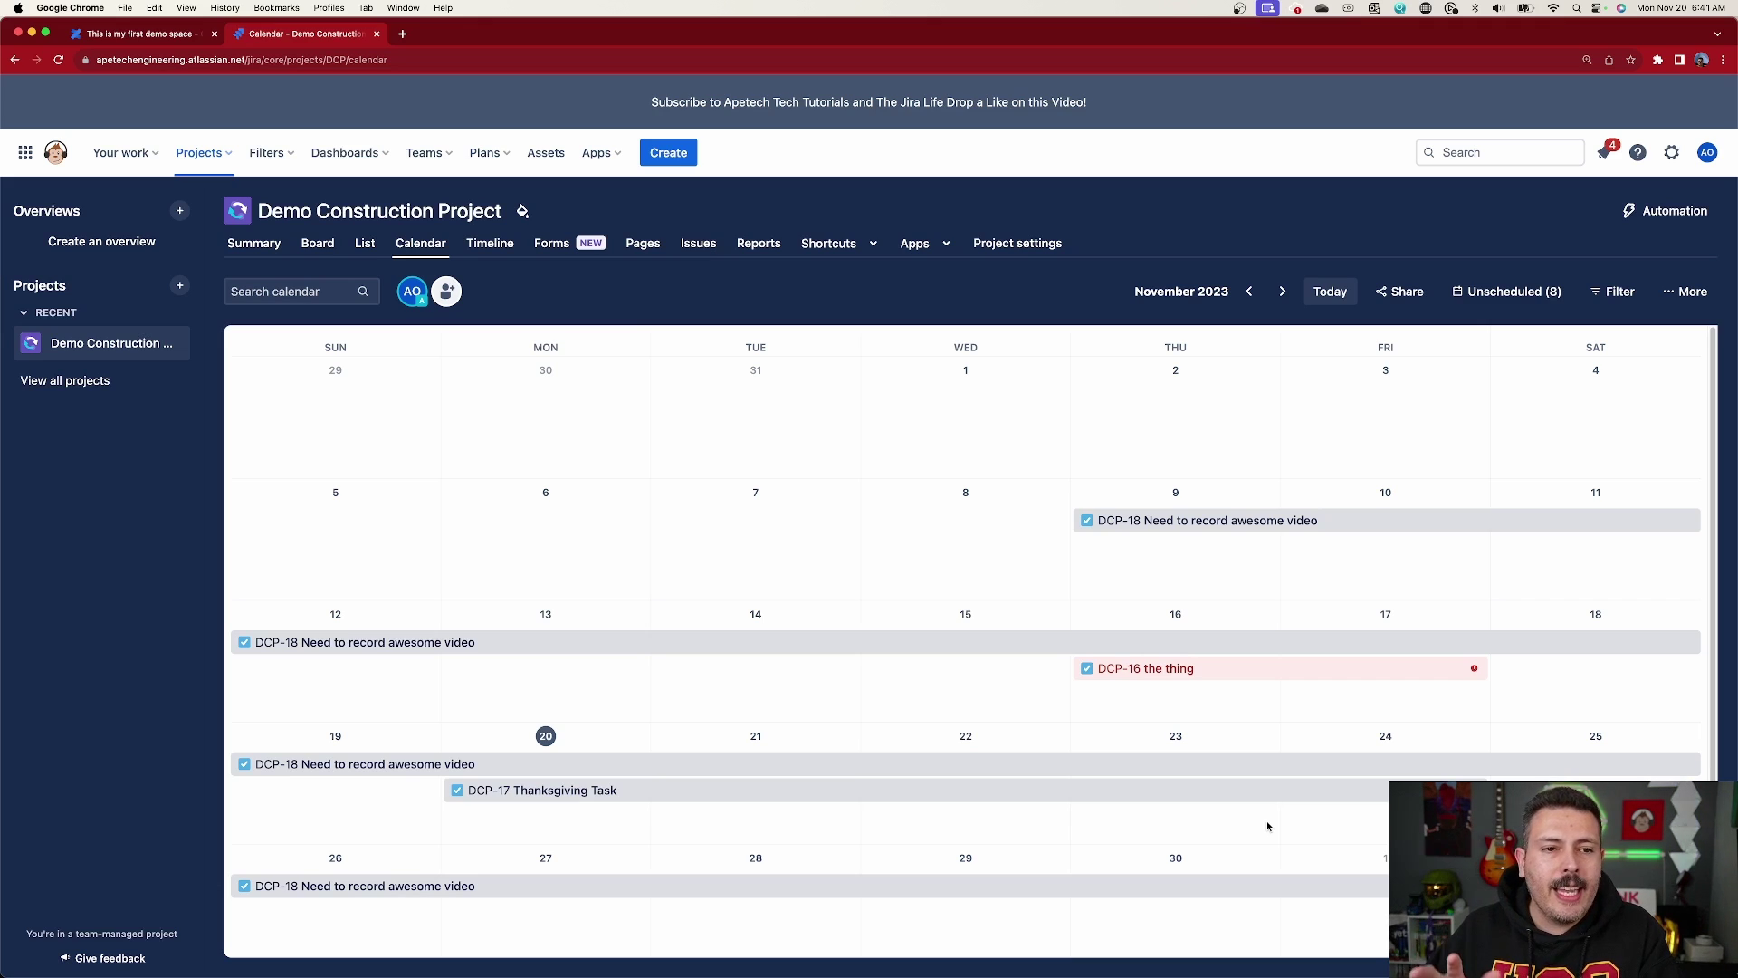
- Create a 'Buy food for thanksgiving' task spanning November 6–10 on the calendar
{"action": "left_click_drag", "start_coordinate": [552, 562], "coordinate": [1313, 595]}
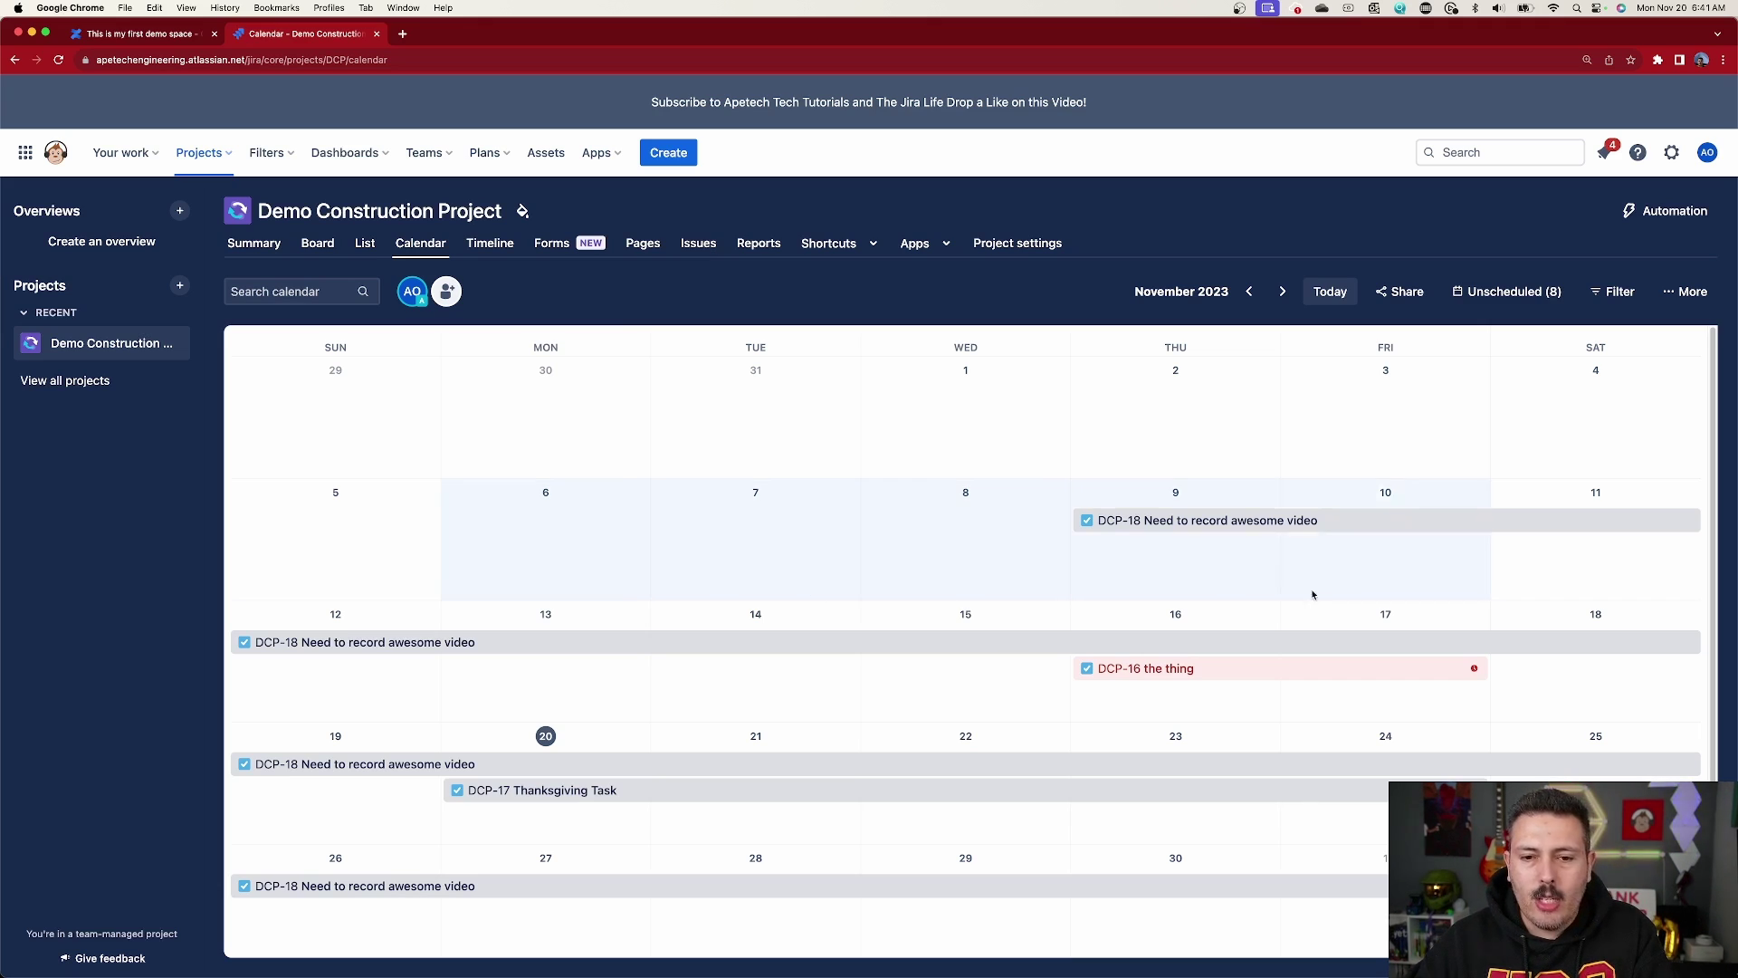
{"action": "left_click_drag", "start_coordinate": [1452, 586], "coordinate": [1448, 586]}
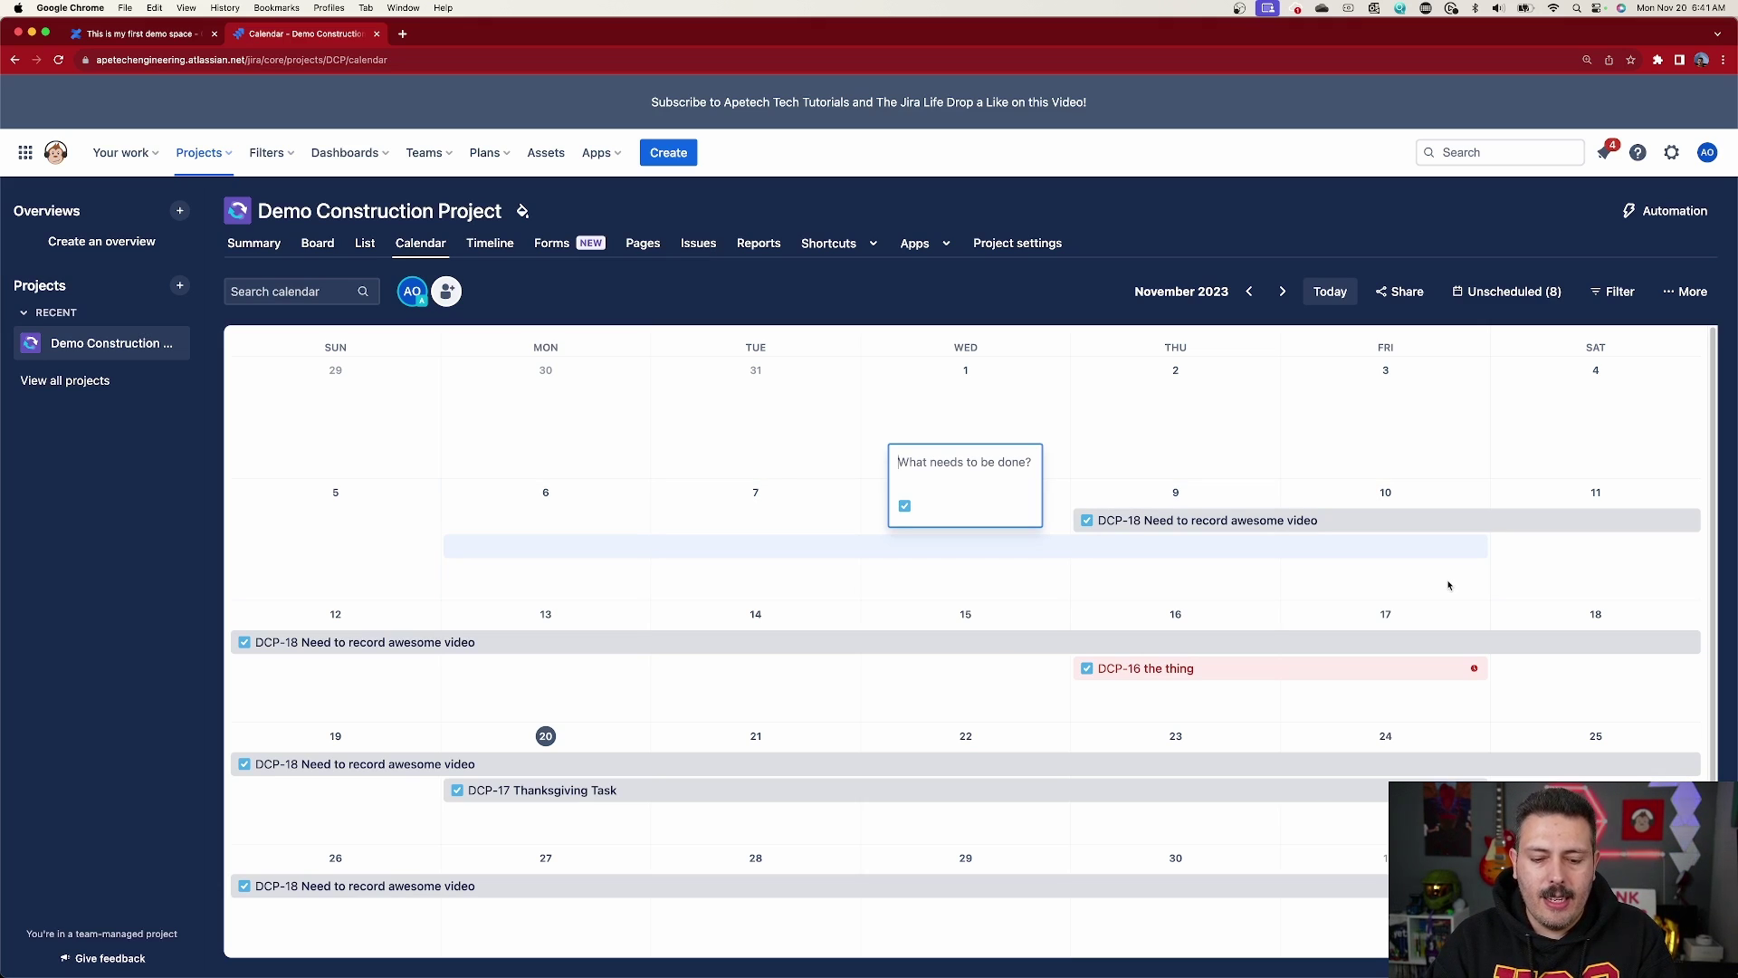
{"action": "type", "text": "Buy"}
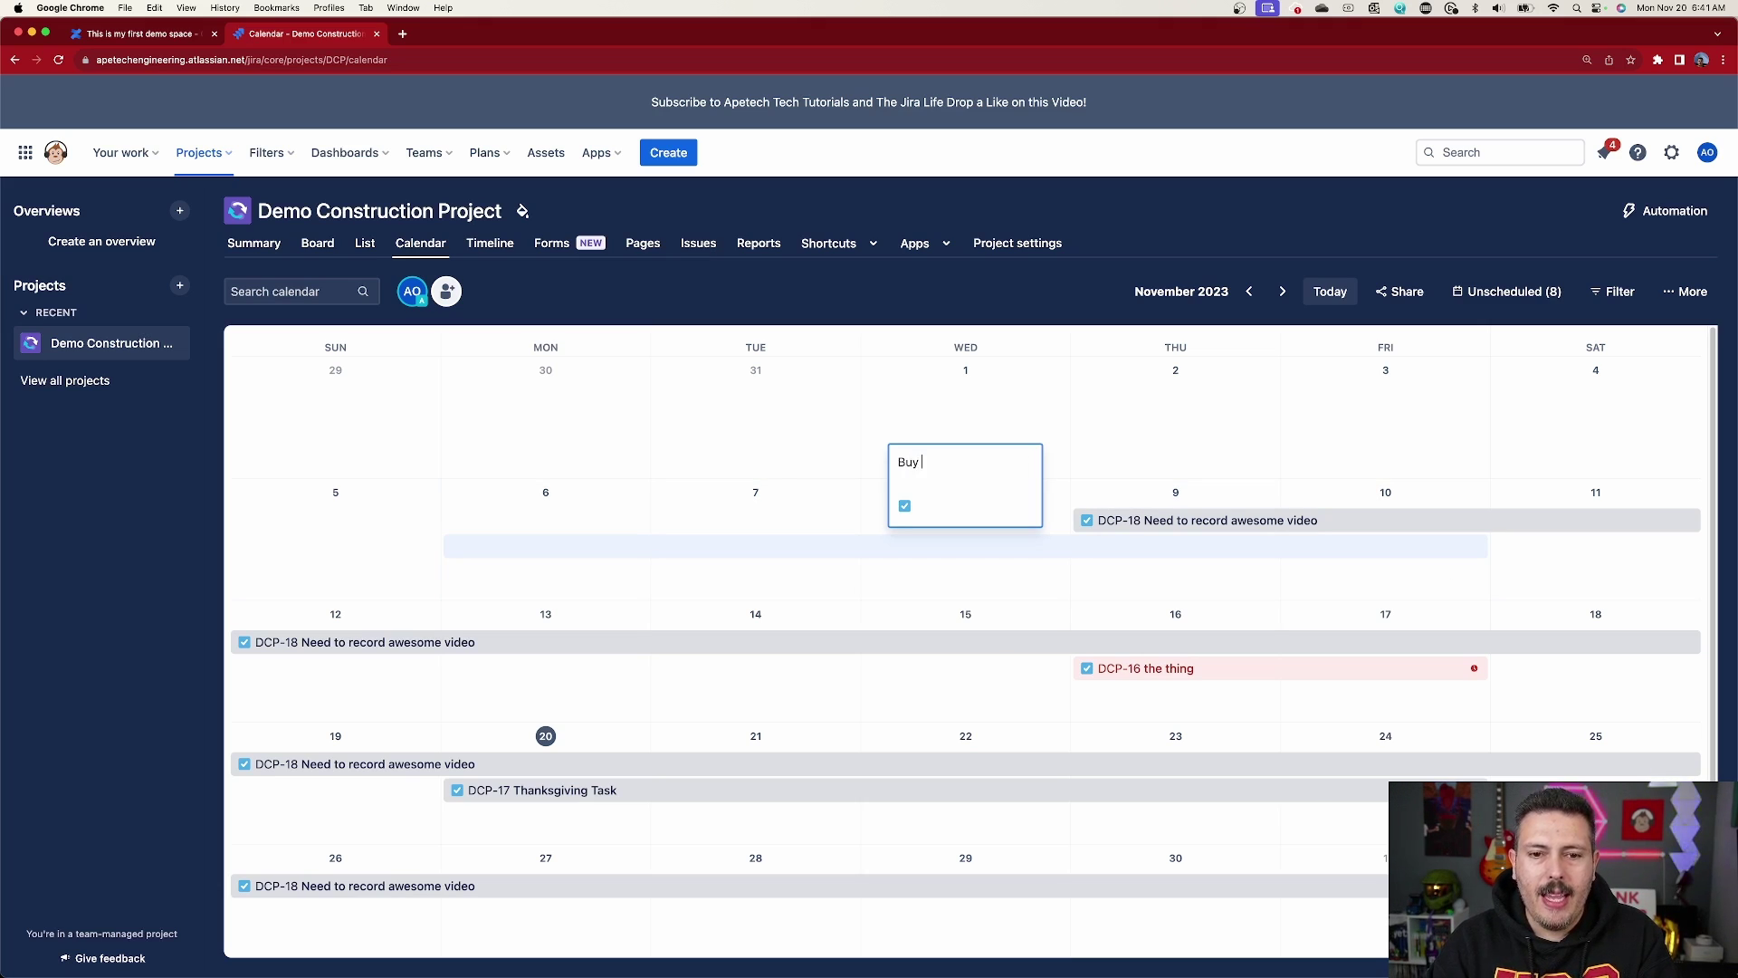
{"action": "type", "text": " food for thanksgiving"}
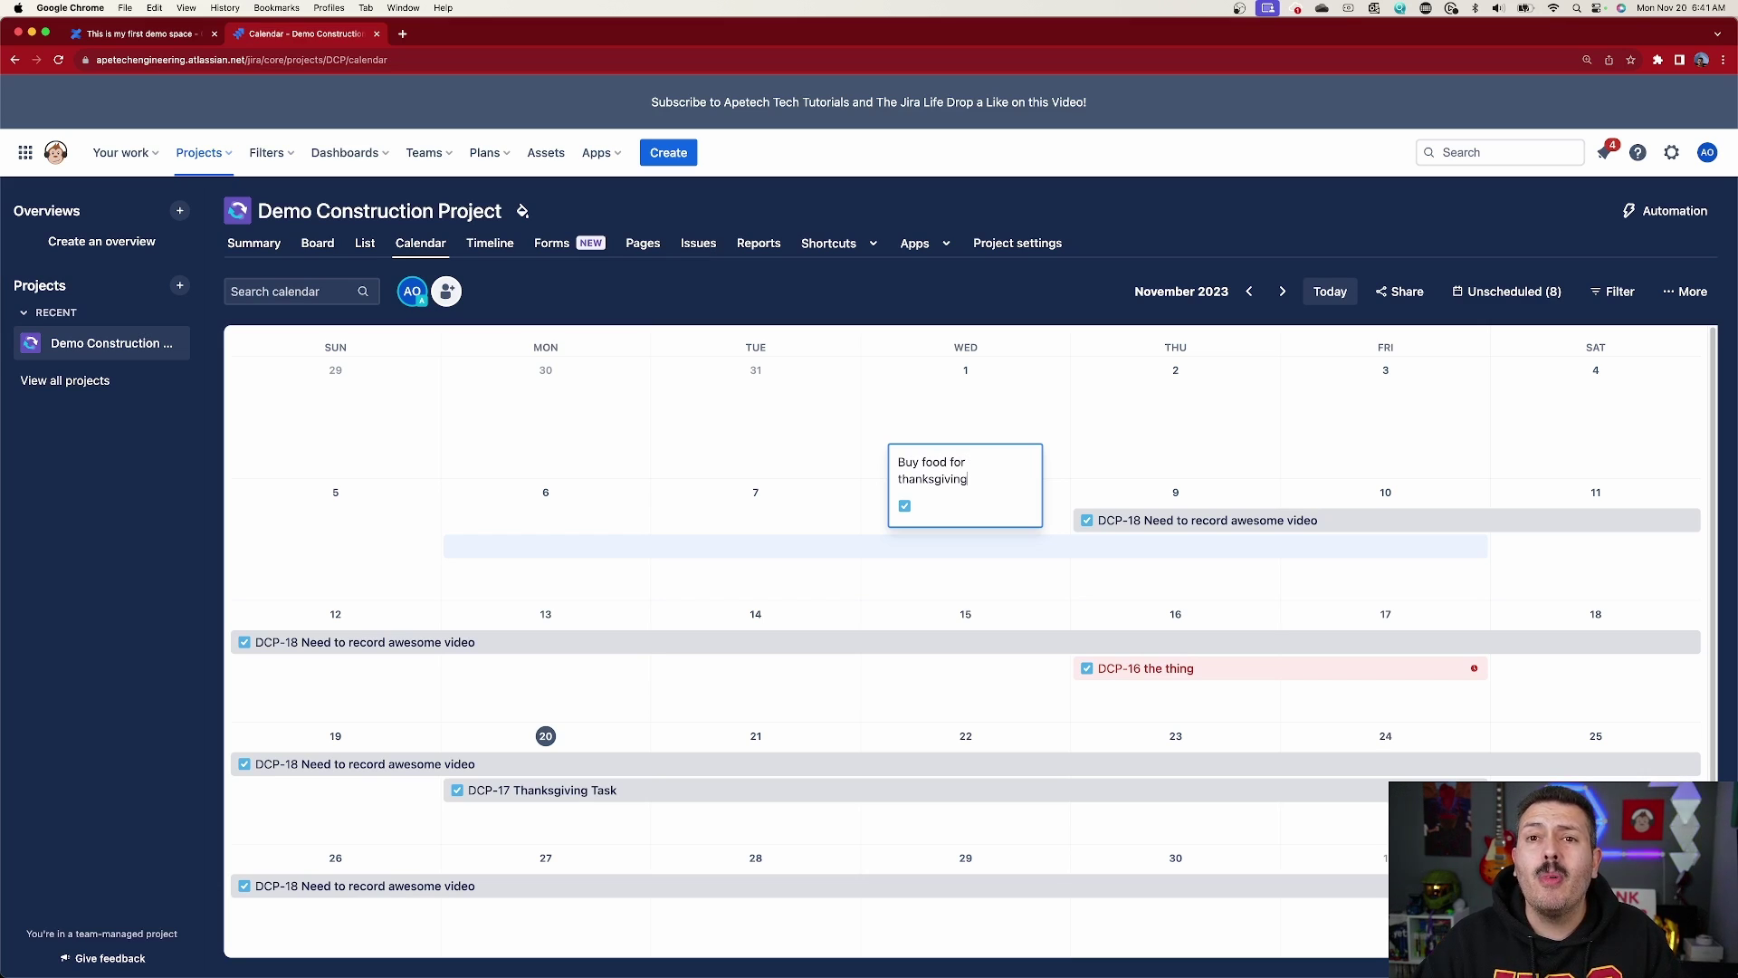
{"action": "key", "text": "Return"}
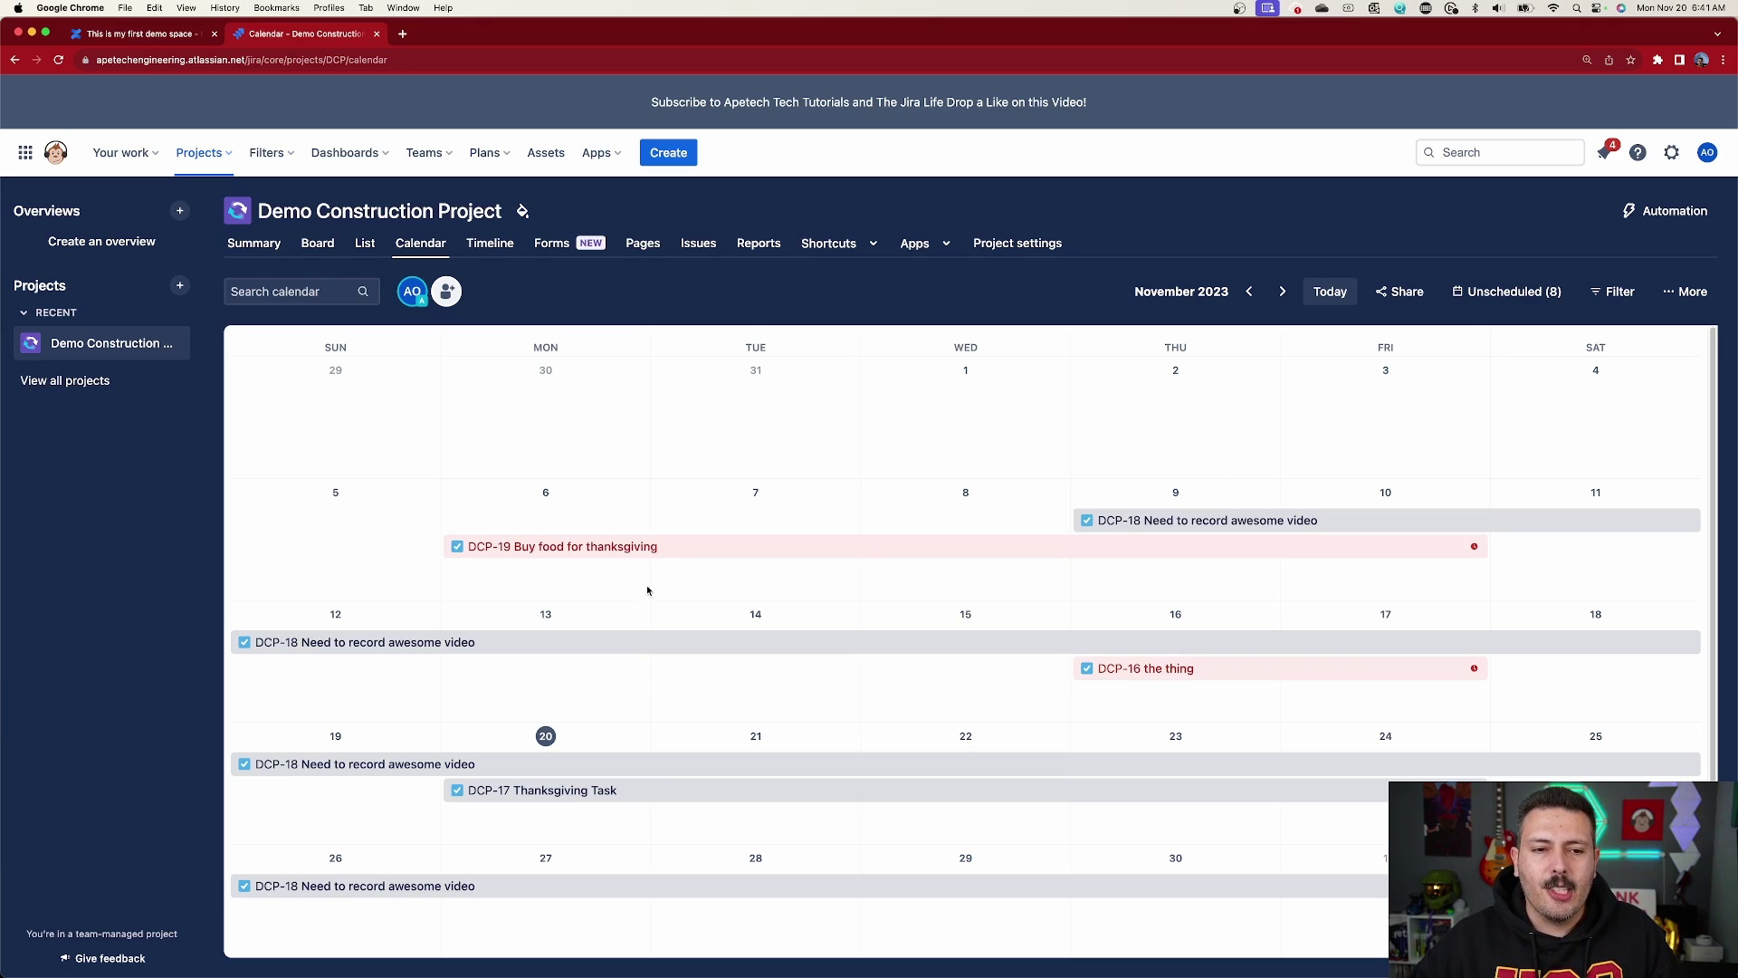
{"action": "left_click", "coordinate": [366, 244]}
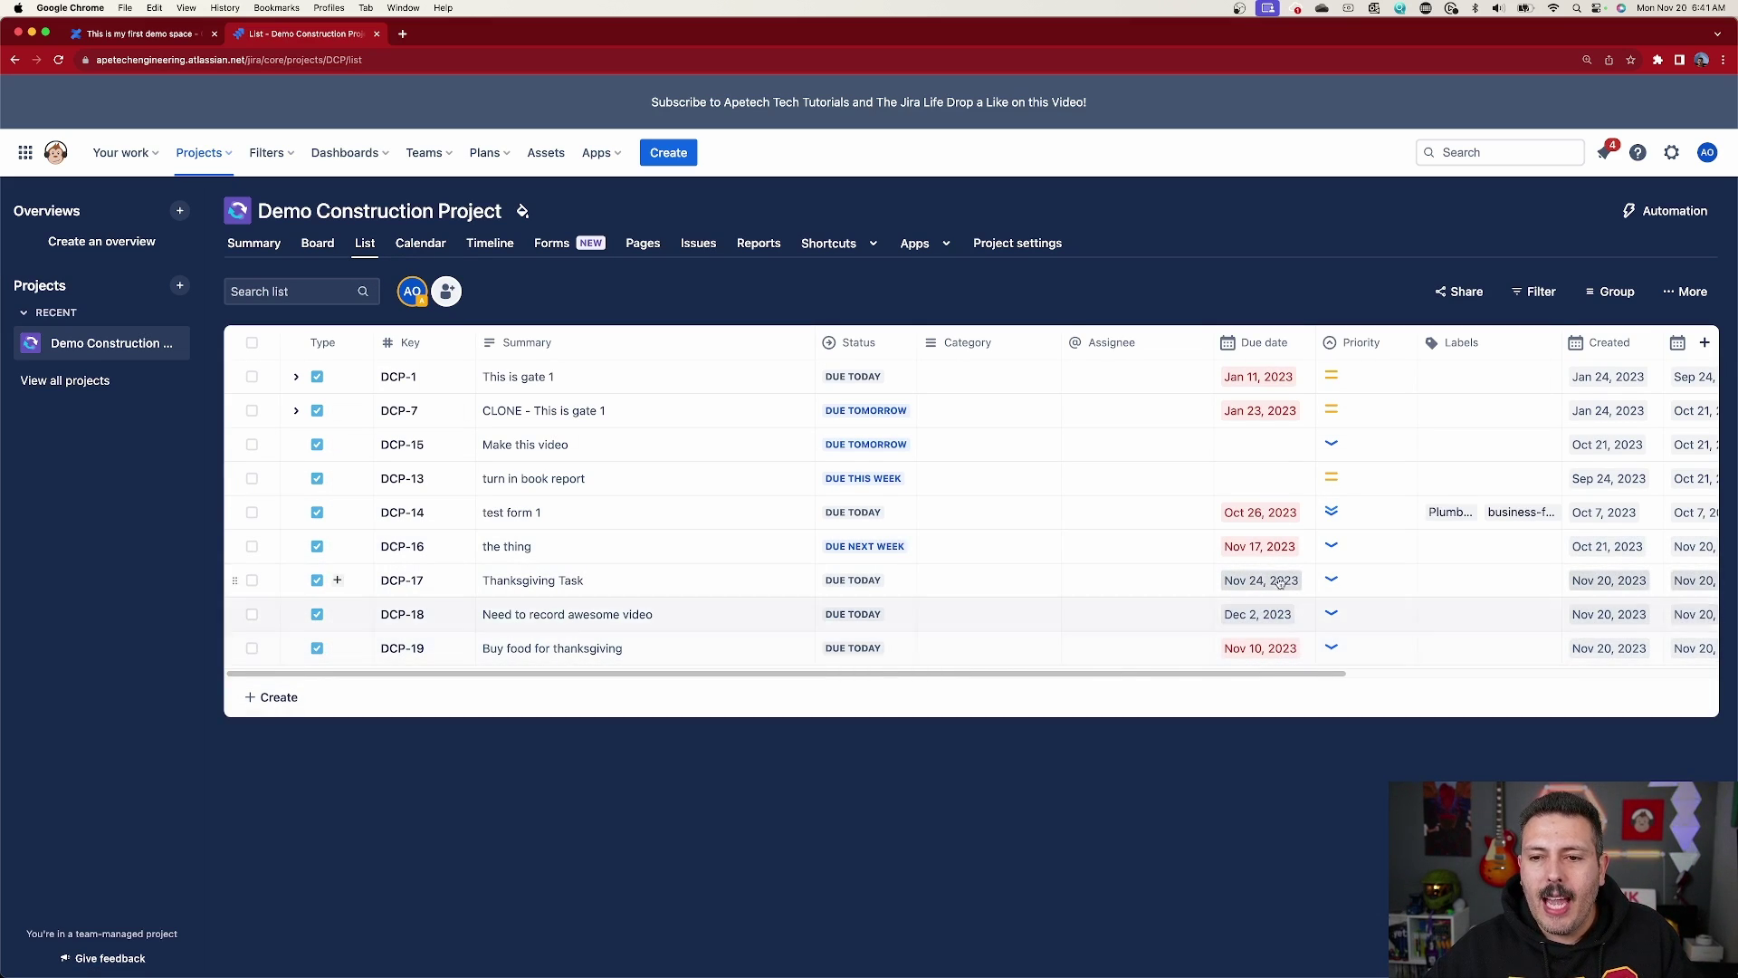
{"action": "left_click_drag", "start_coordinate": [1196, 677], "coordinate": [1141, 681]}
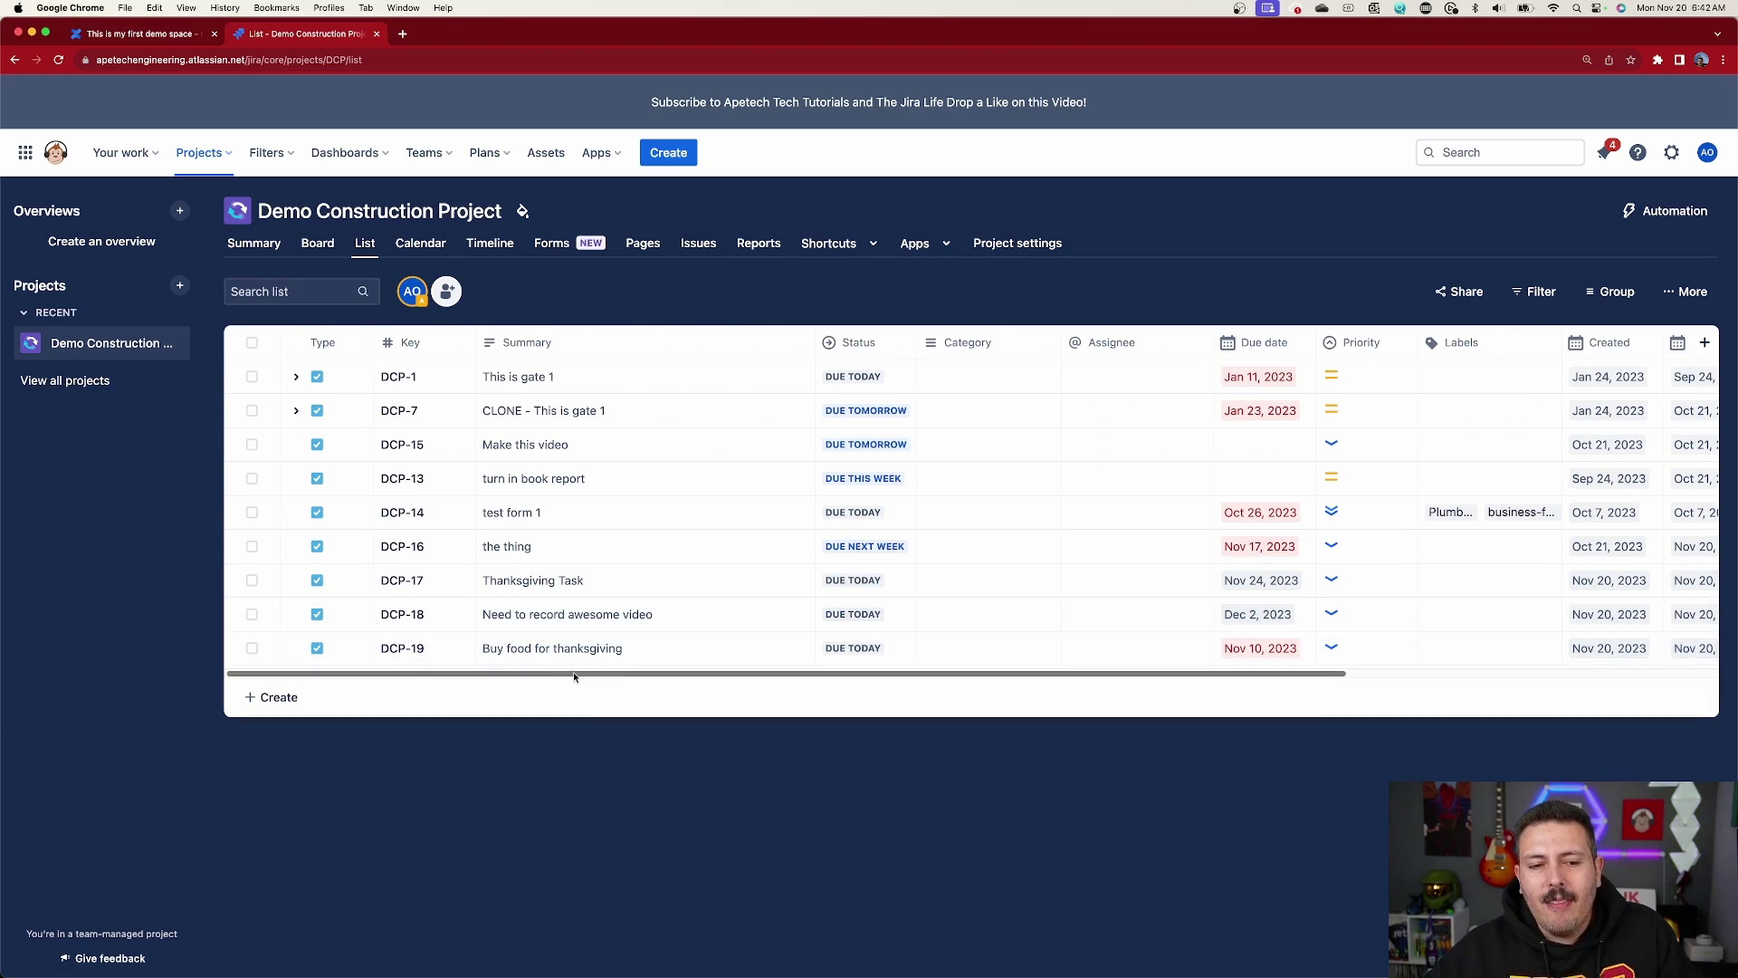
{"action": "left_click", "coordinate": [413, 653]}
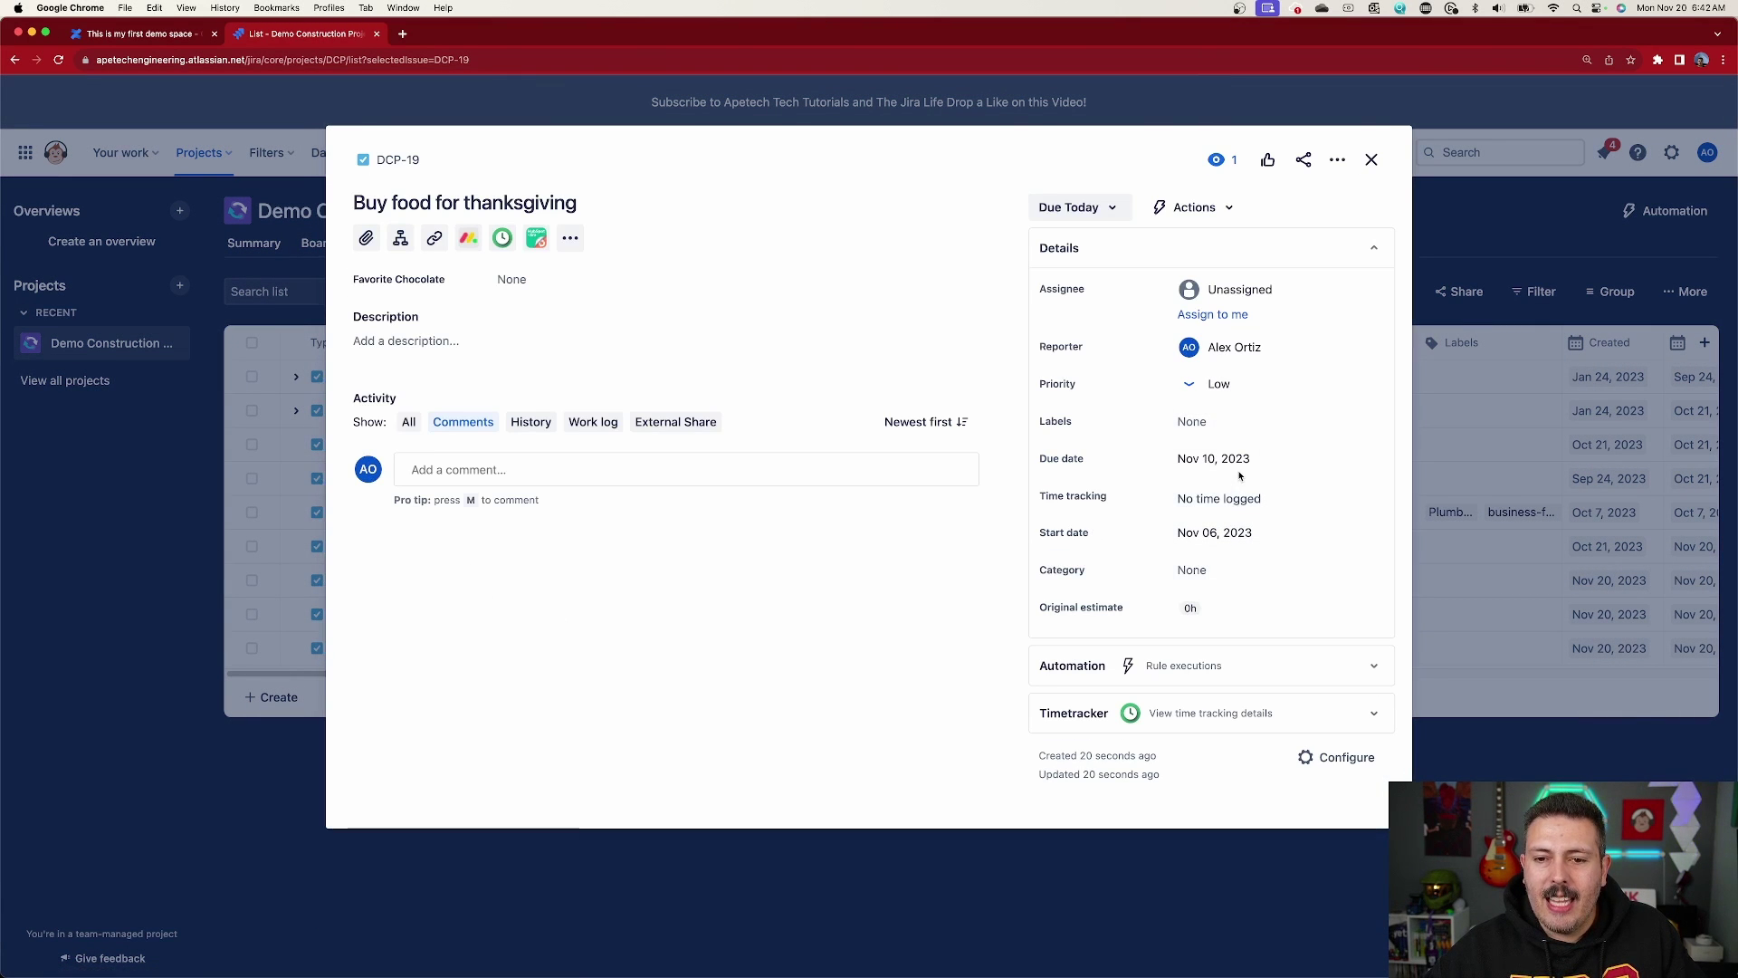
{"action": "left_click", "coordinate": [1374, 160]}
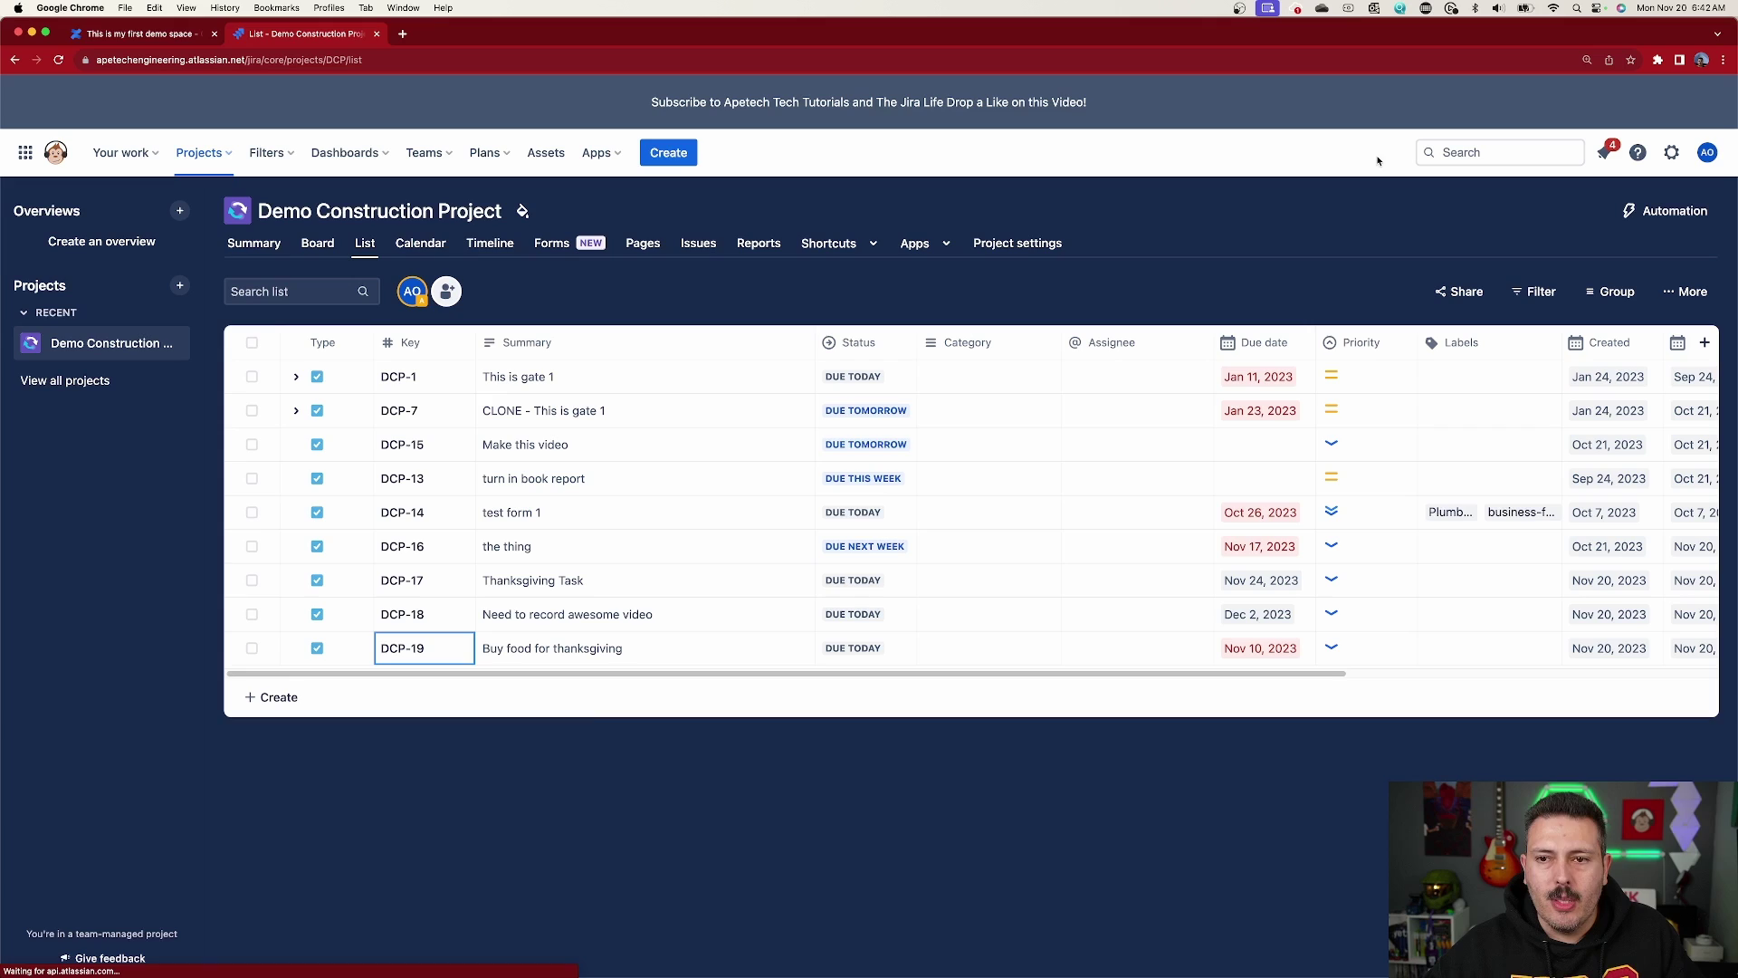
{"action": "left_click", "coordinate": [419, 242]}
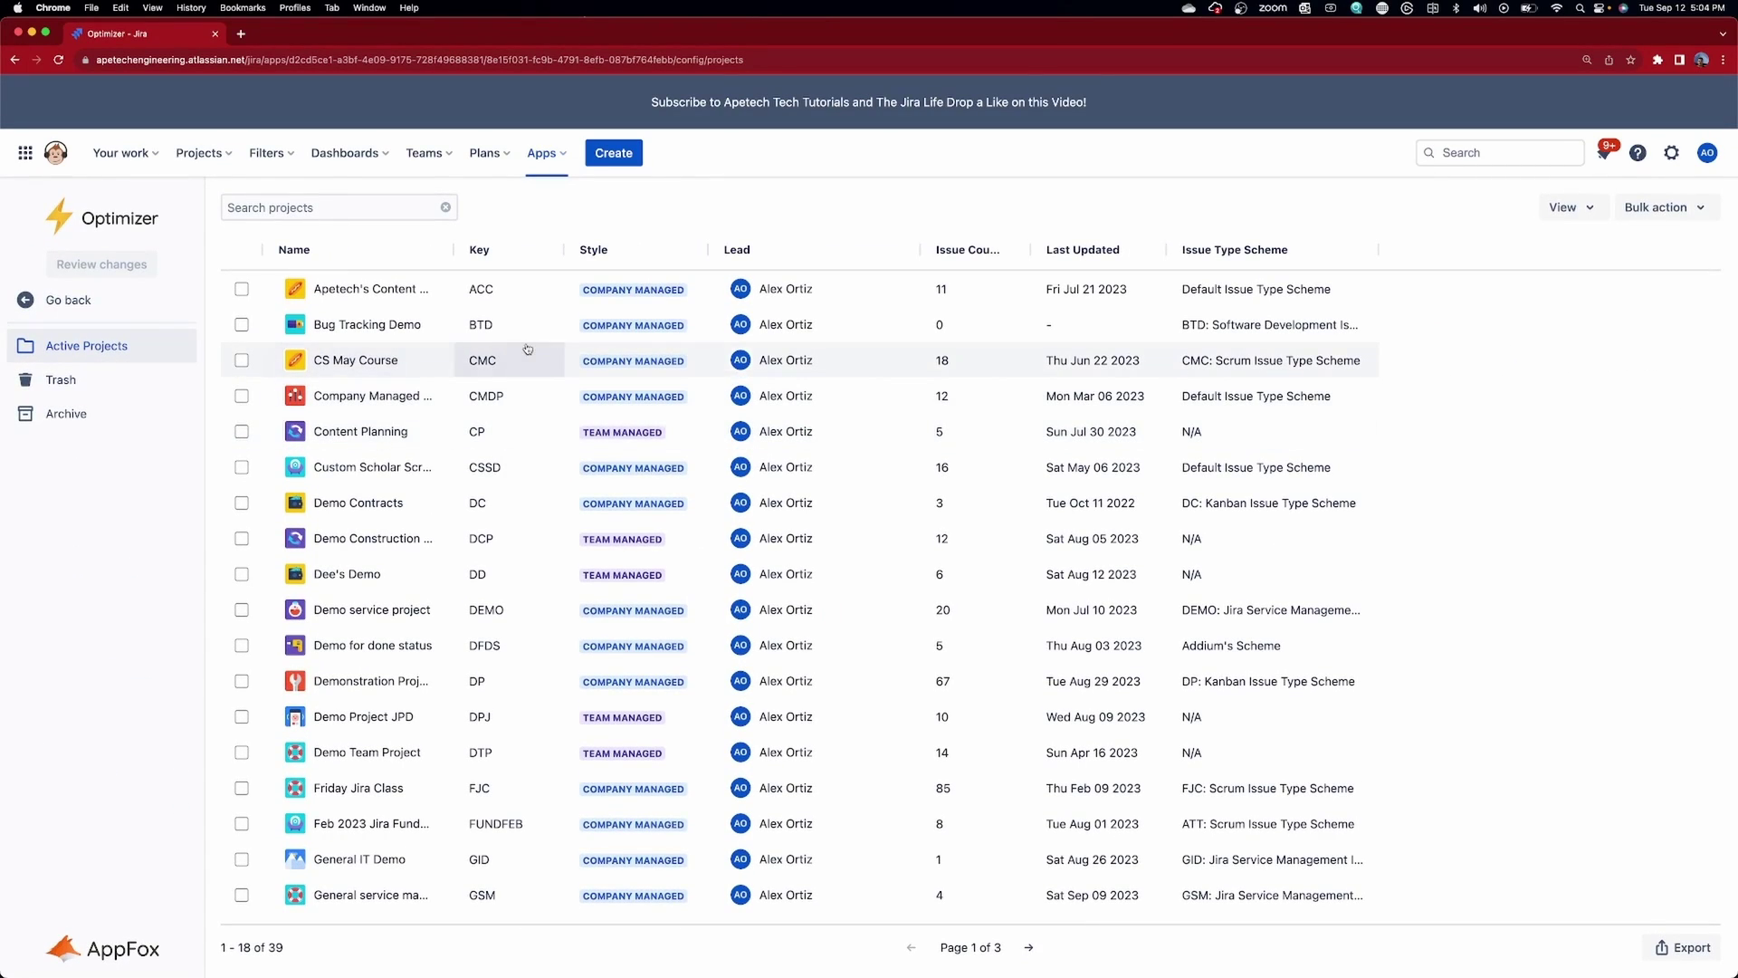
- Select the Bug Tracking Demo project in Optimizer and browse its Custom Fields and Issue Types lists
{"action": "left_click", "coordinate": [243, 325]}
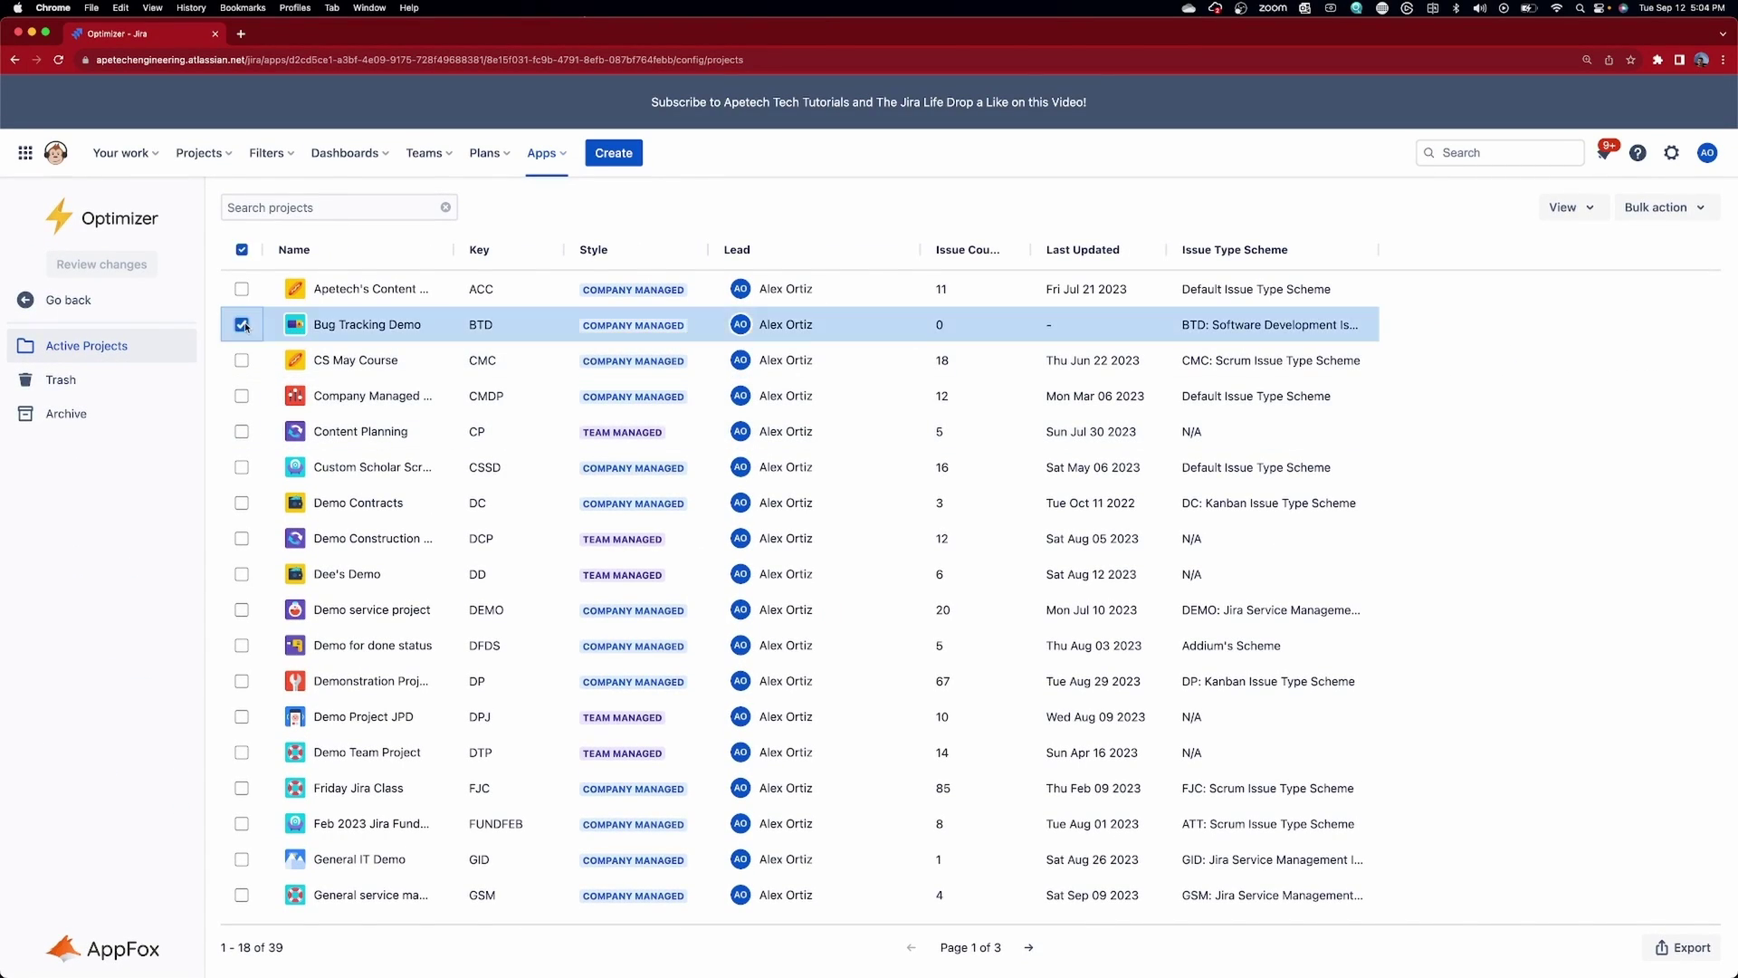
{"action": "left_click", "coordinate": [63, 299]}
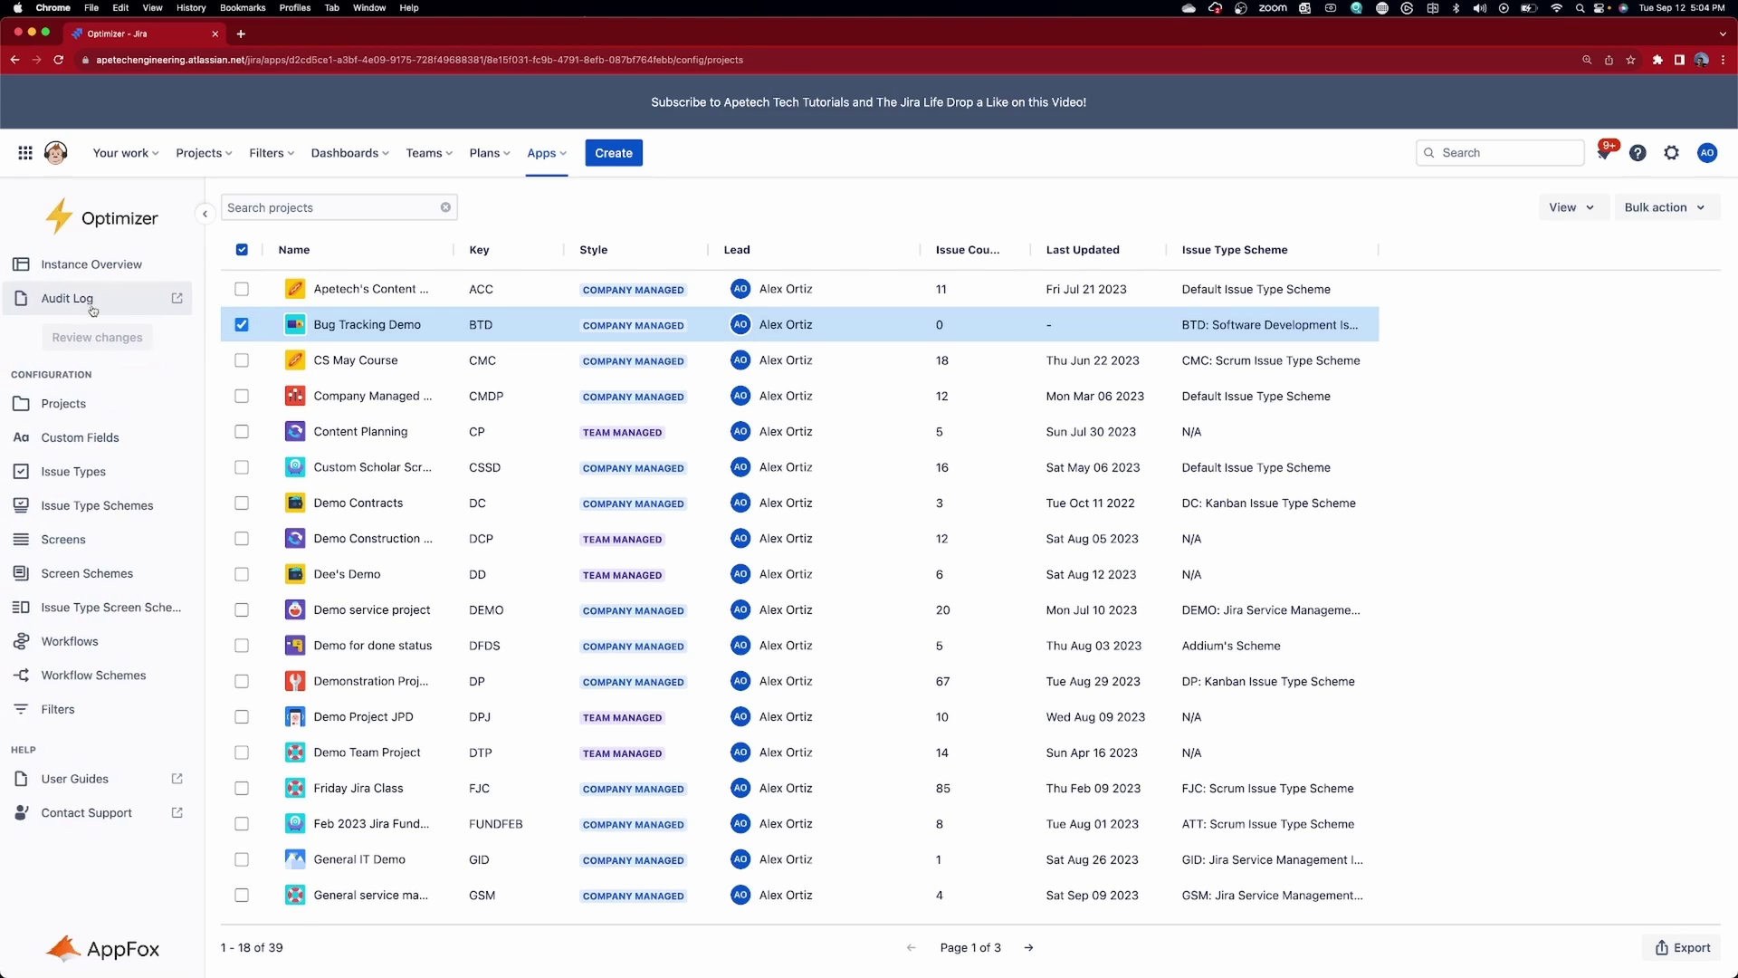
{"action": "left_click", "coordinate": [84, 437]}
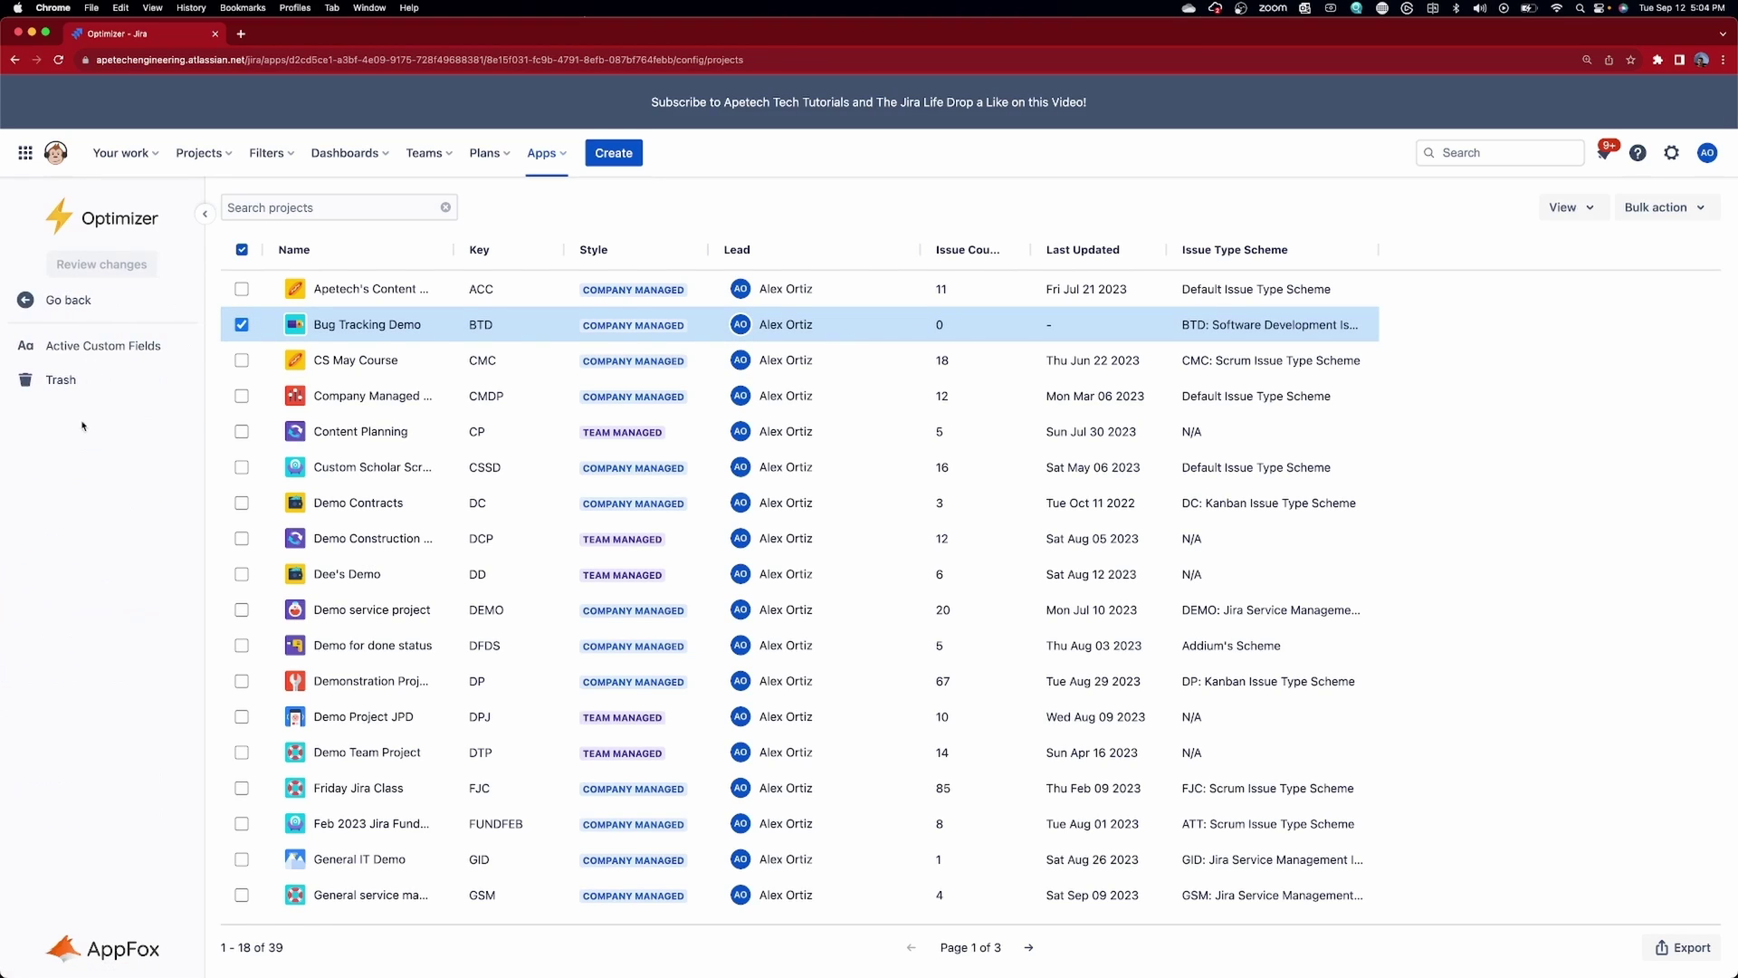
{"action": "left_click", "coordinate": [54, 299]}
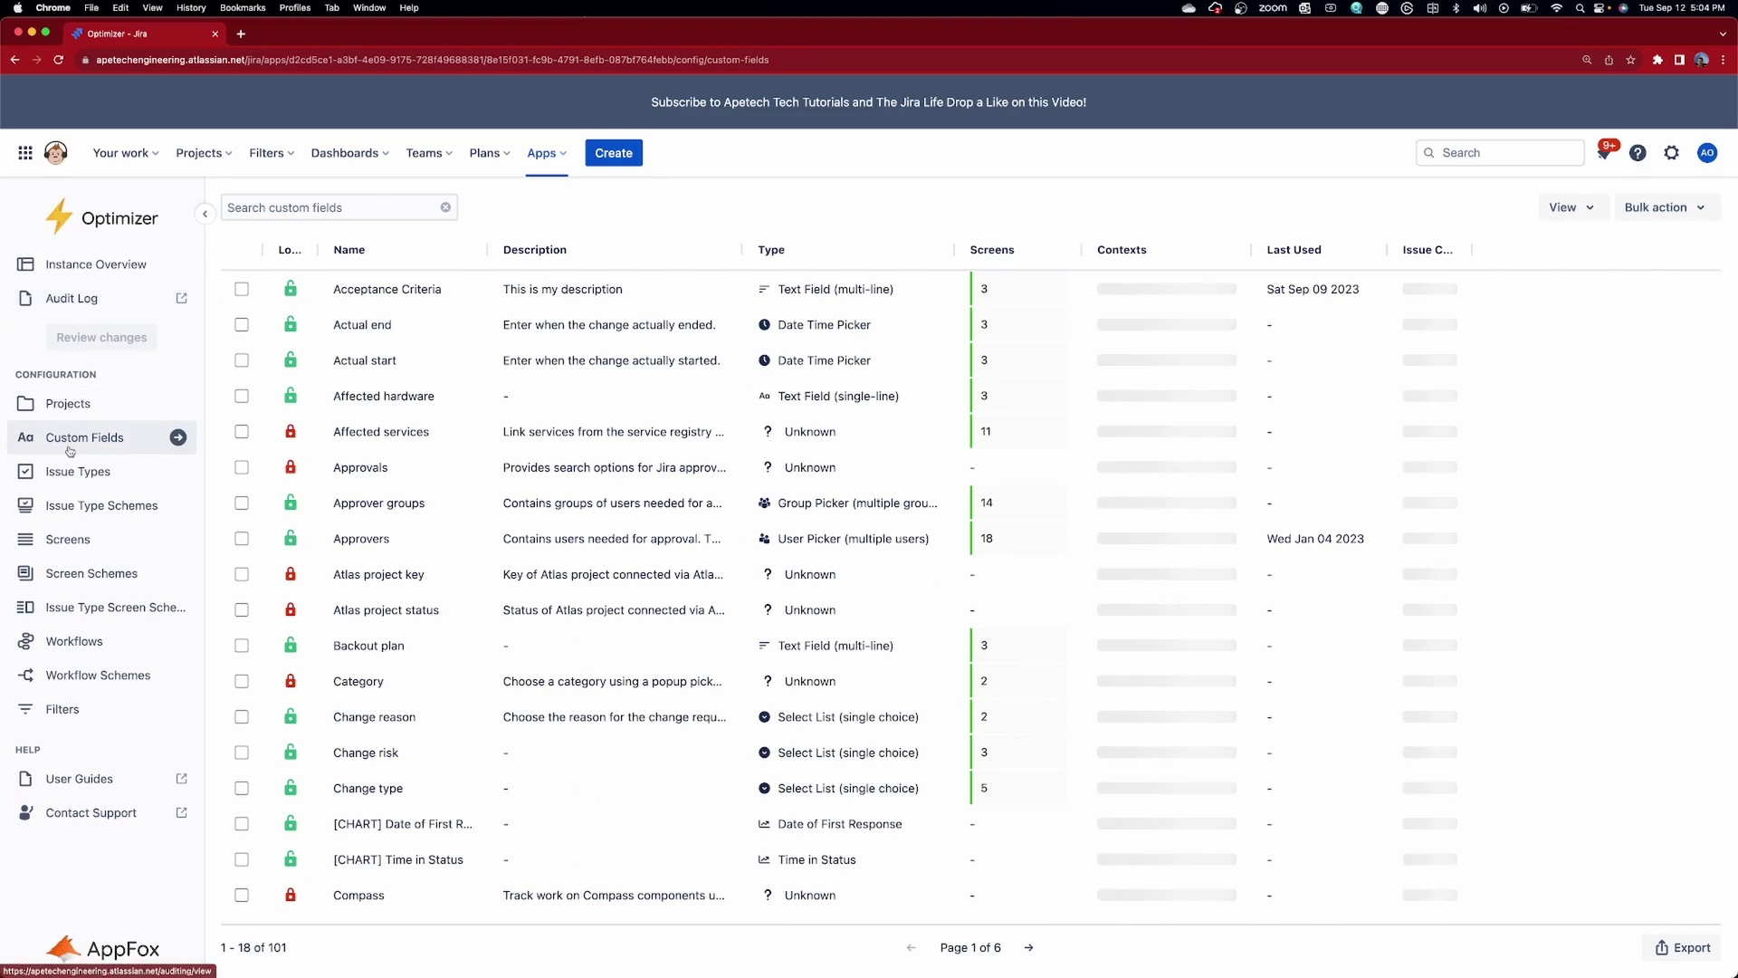
{"action": "left_click", "coordinate": [70, 475]}
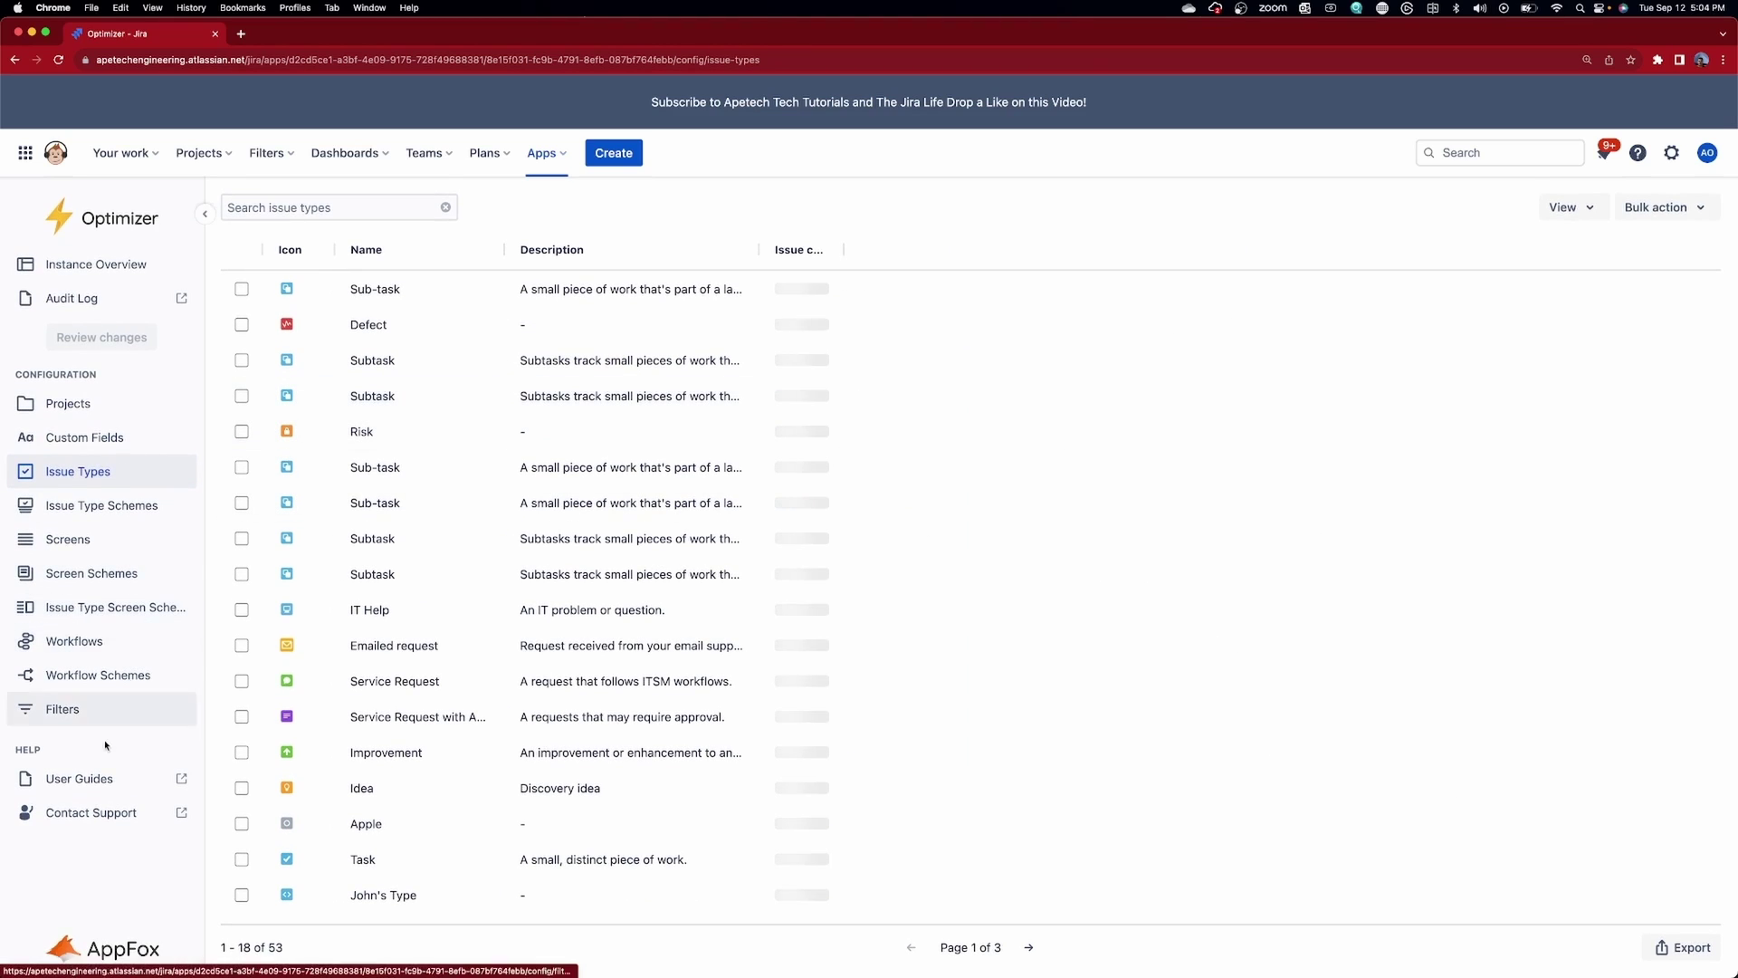
- Open Optimizer's User Guides and continue to the external documentation page
{"action": "left_click", "coordinate": [70, 780]}
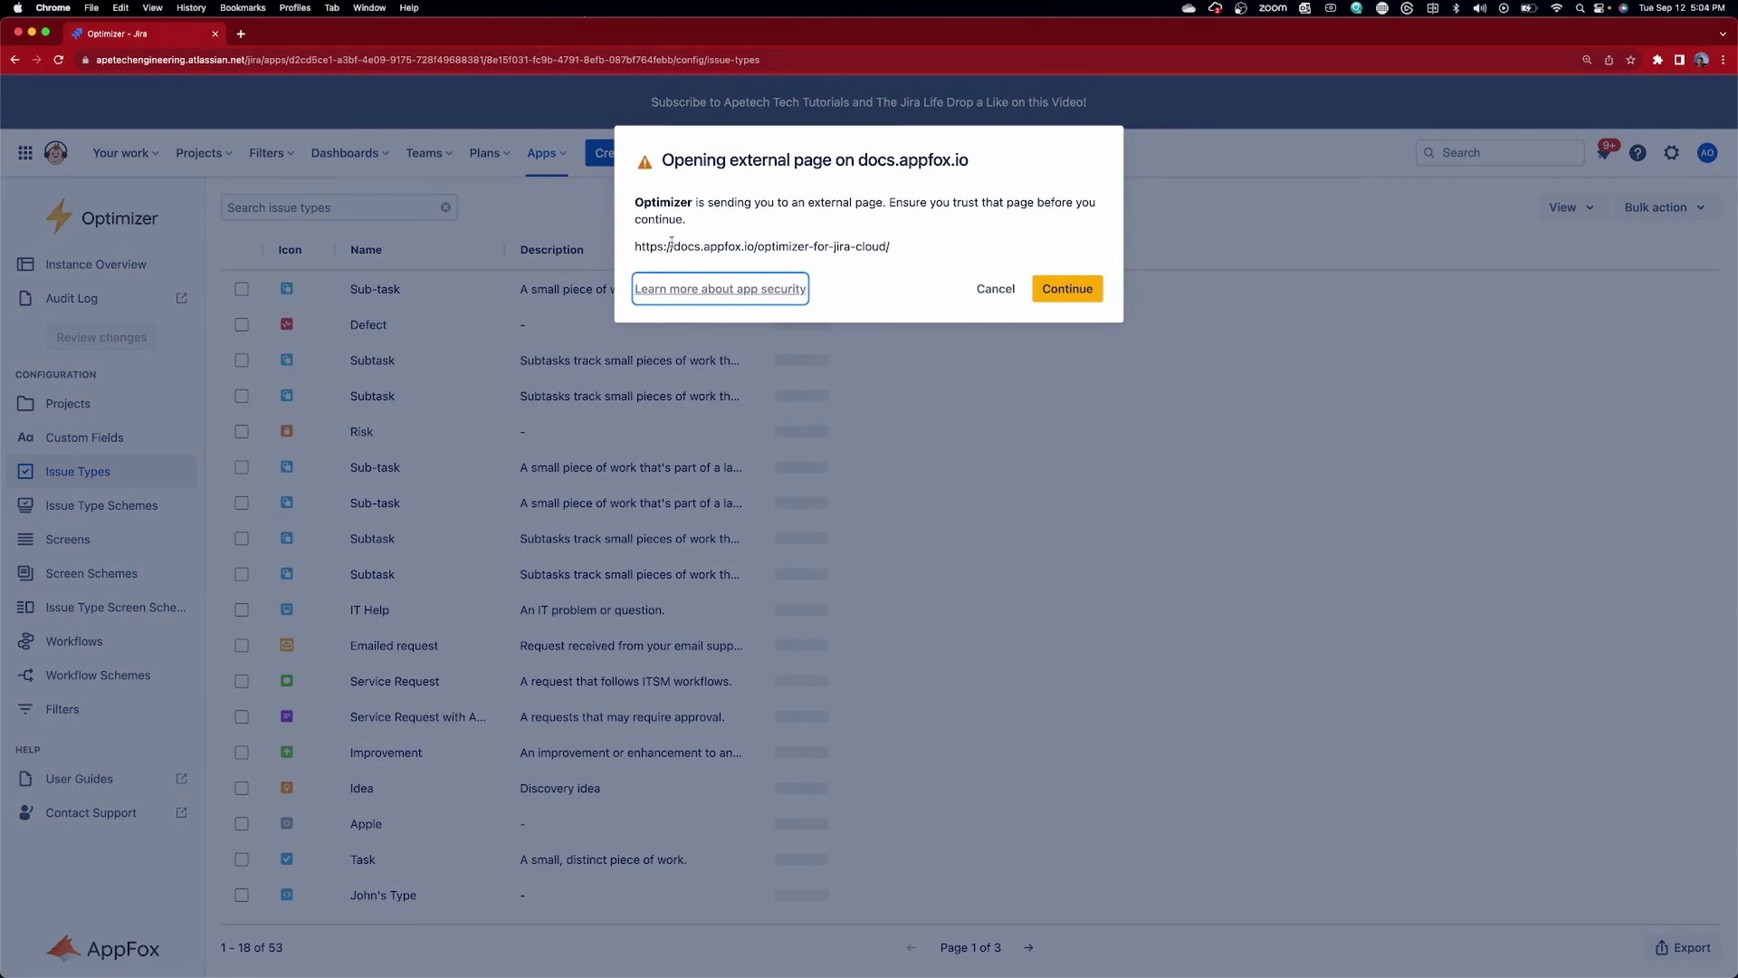
{"action": "left_click_drag", "start_coordinate": [636, 245], "coordinate": [891, 249]}
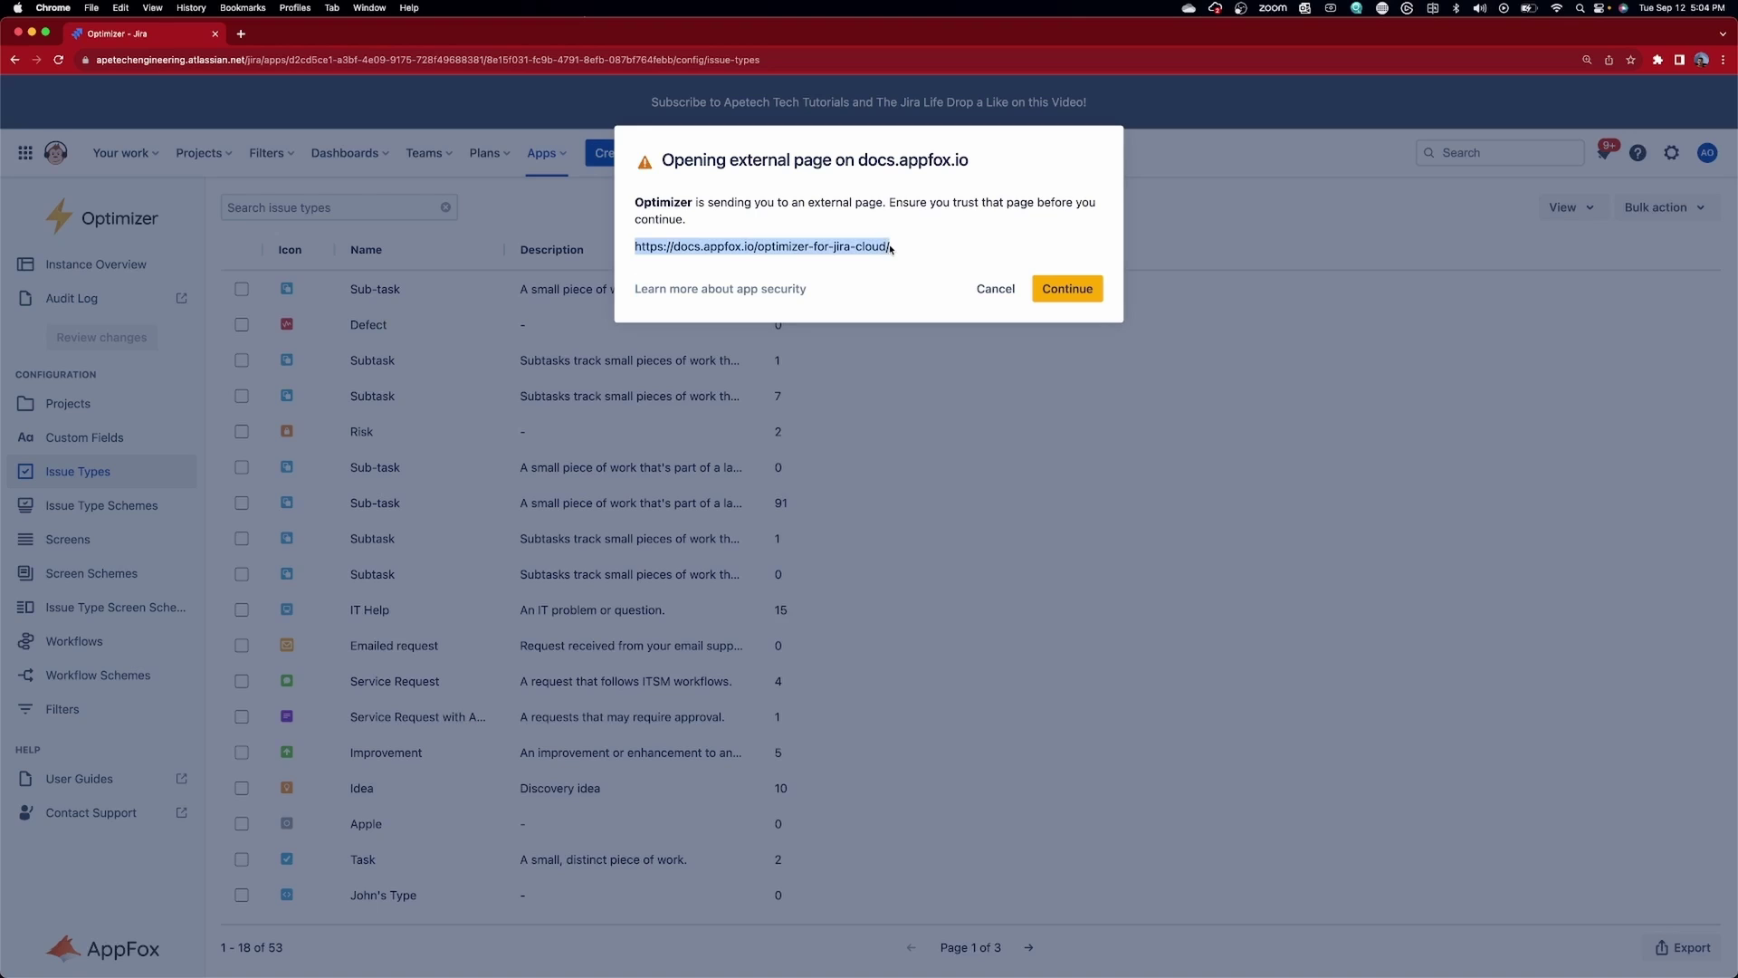
{"action": "left_click", "coordinate": [1067, 288]}
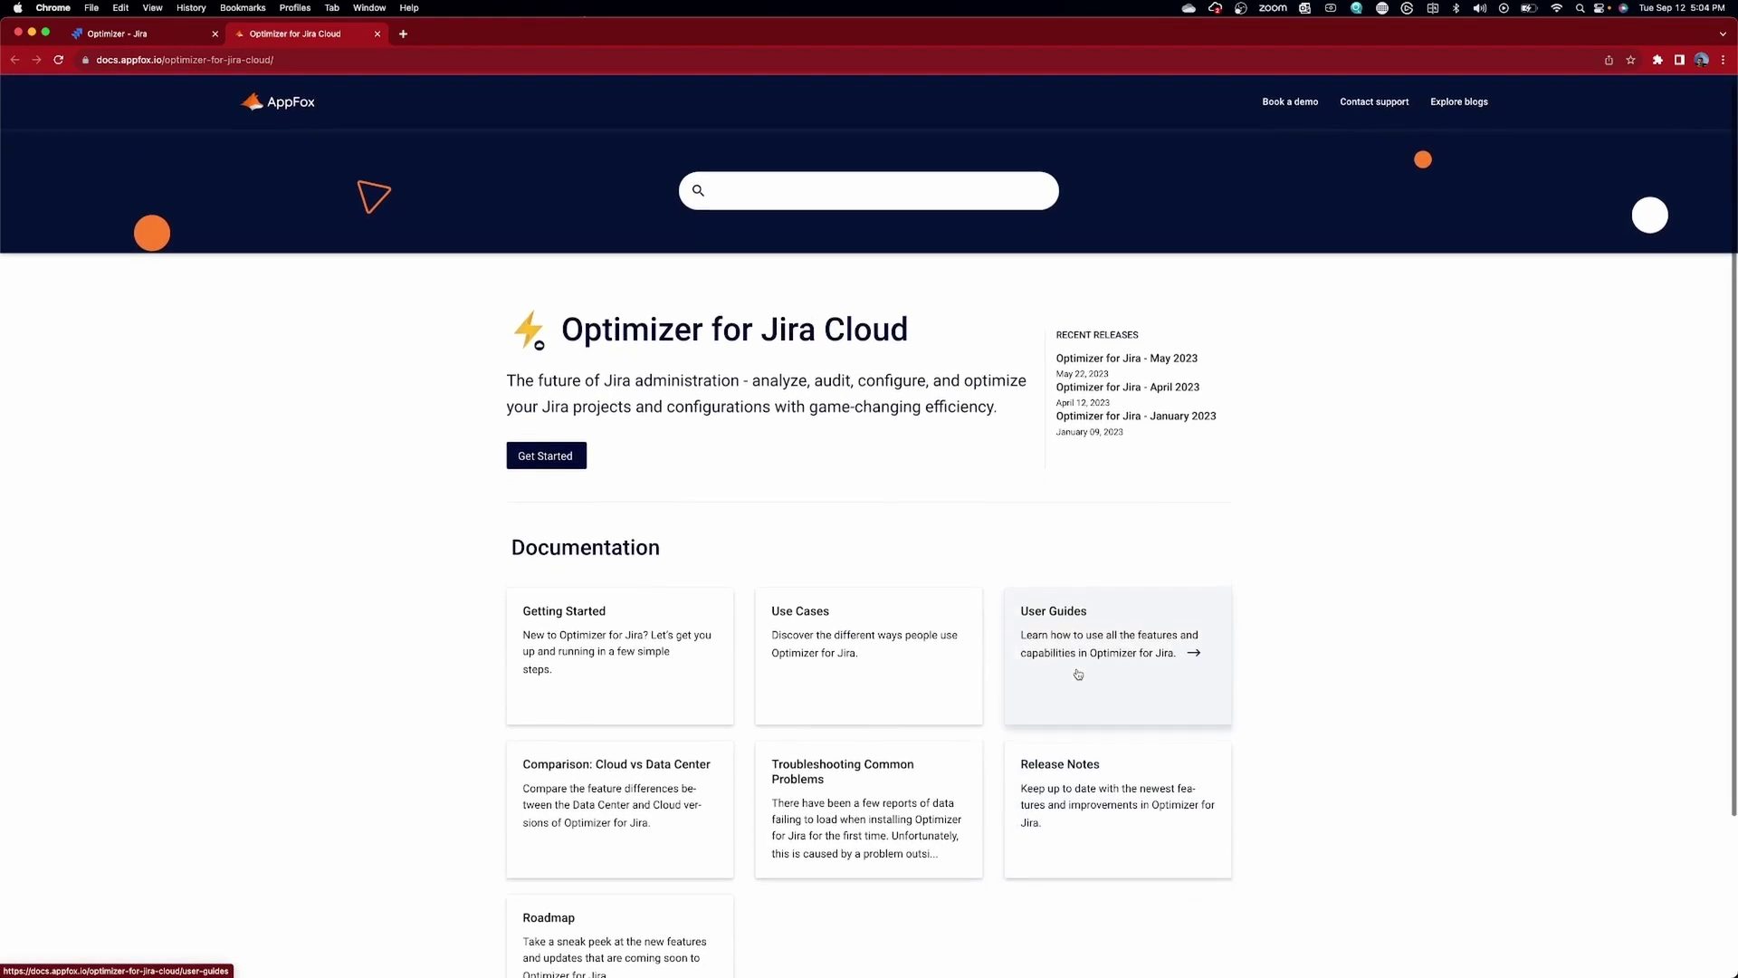
{"action": "scroll", "coordinate": [1078, 673], "scroll_direction": "down", "scroll_amount": 2}
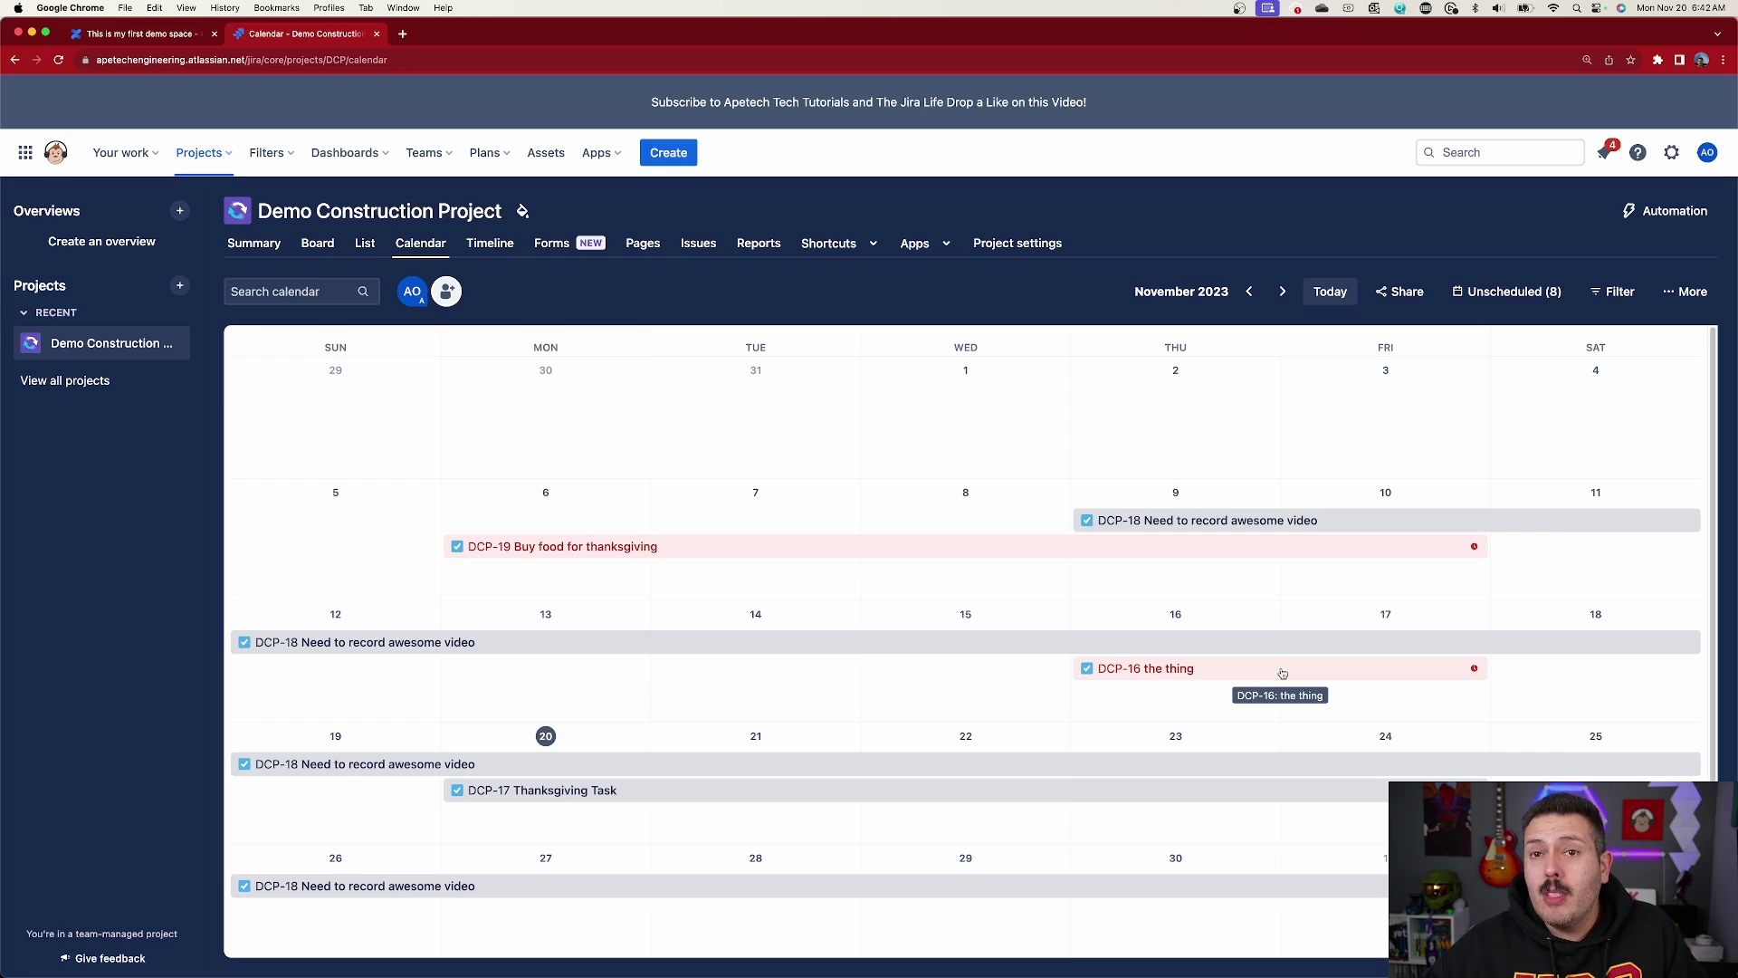
- Drag the thing (DCP-16) to Nov 23–24 and move Buy food for thanksgiving to Nov 20–22
{"action": "left_click_drag", "start_coordinate": [1282, 673], "coordinate": [1280, 829]}
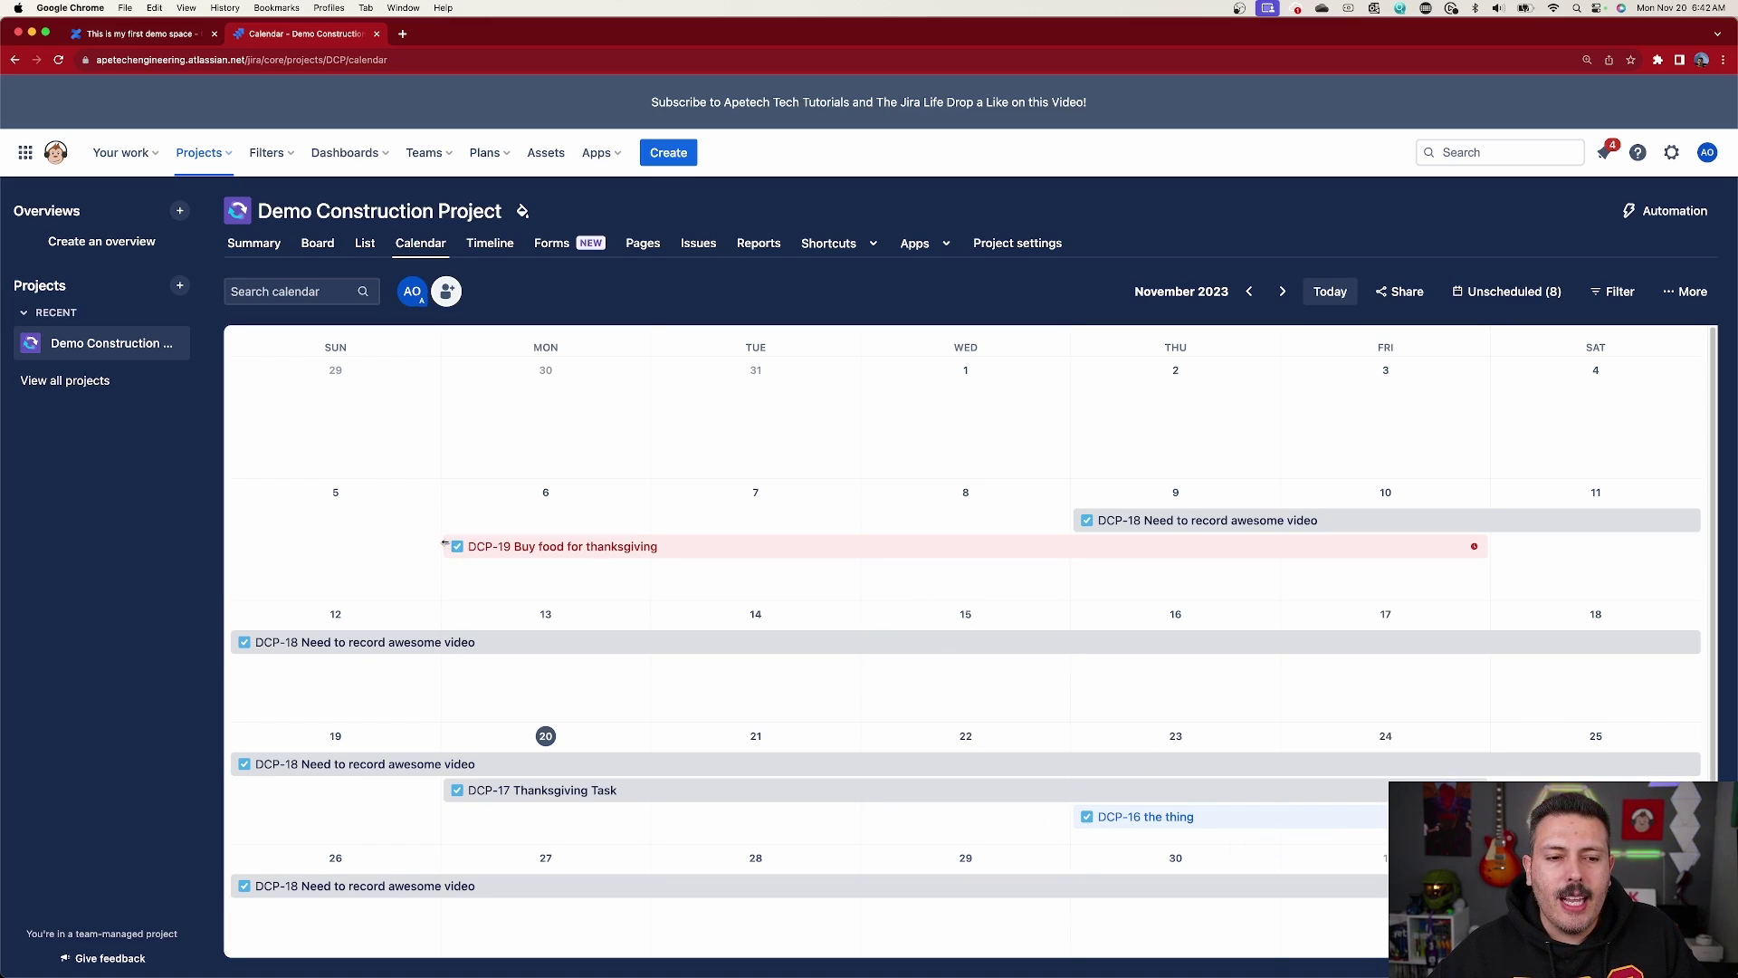
{"action": "left_click_drag", "start_coordinate": [444, 544], "coordinate": [1005, 550]}
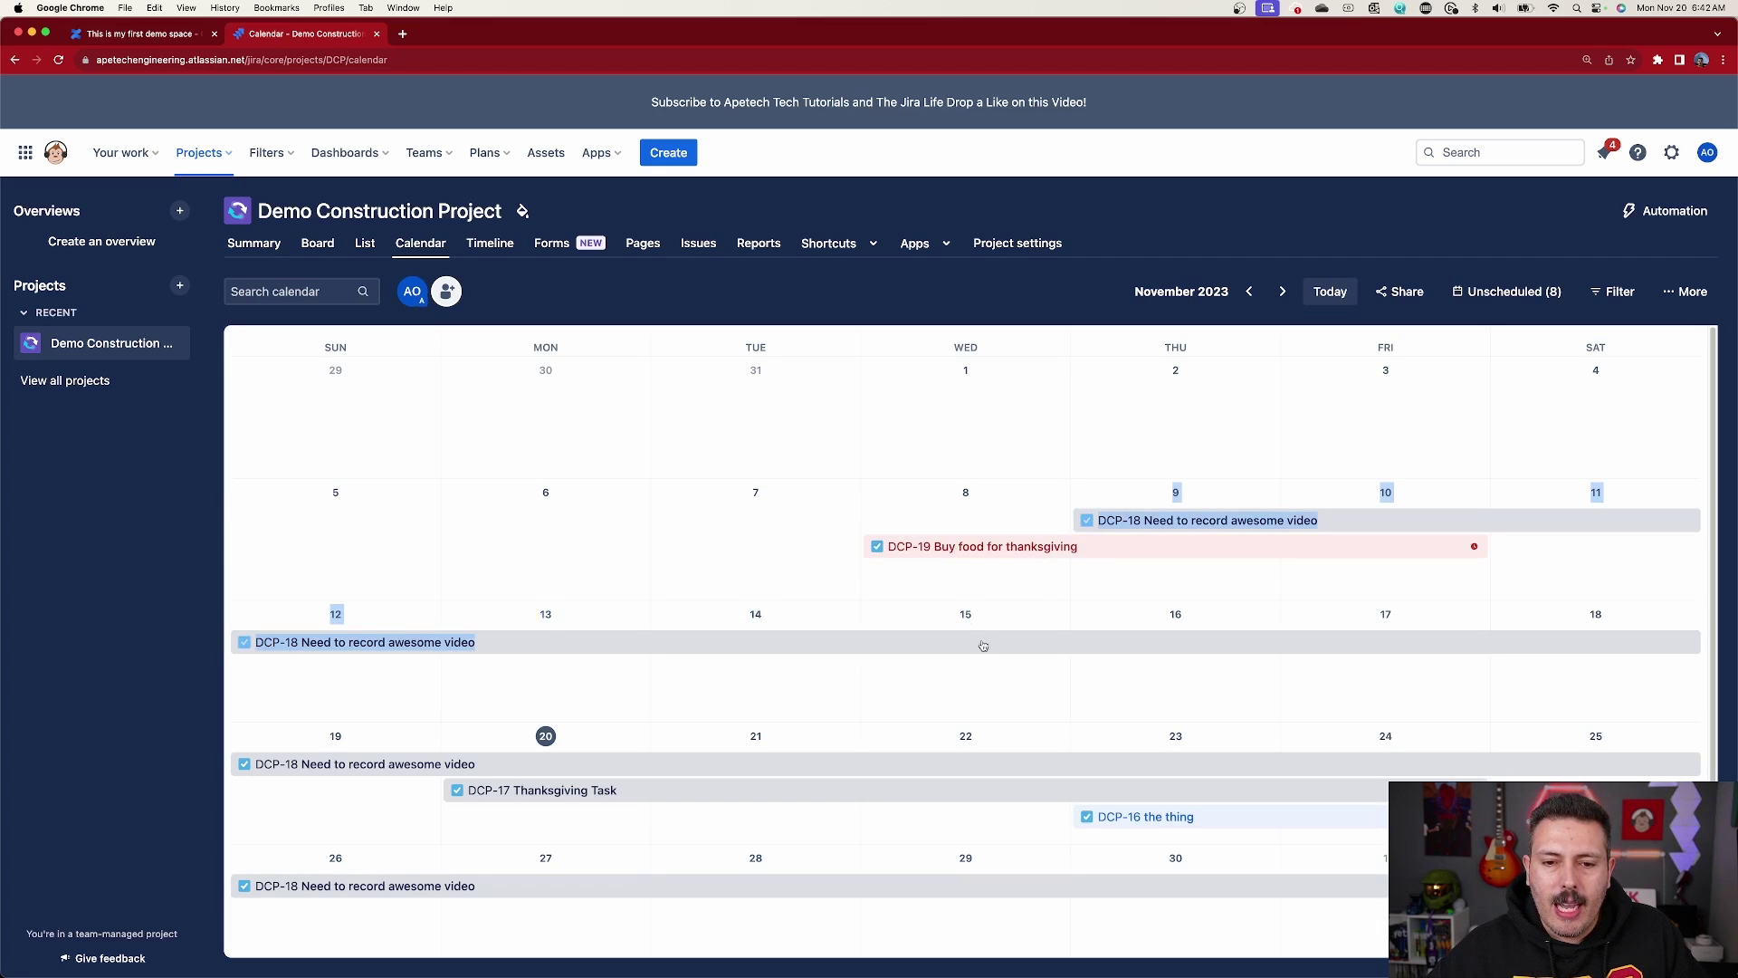
{"action": "left_click_drag", "start_coordinate": [1132, 545], "coordinate": [697, 818]}
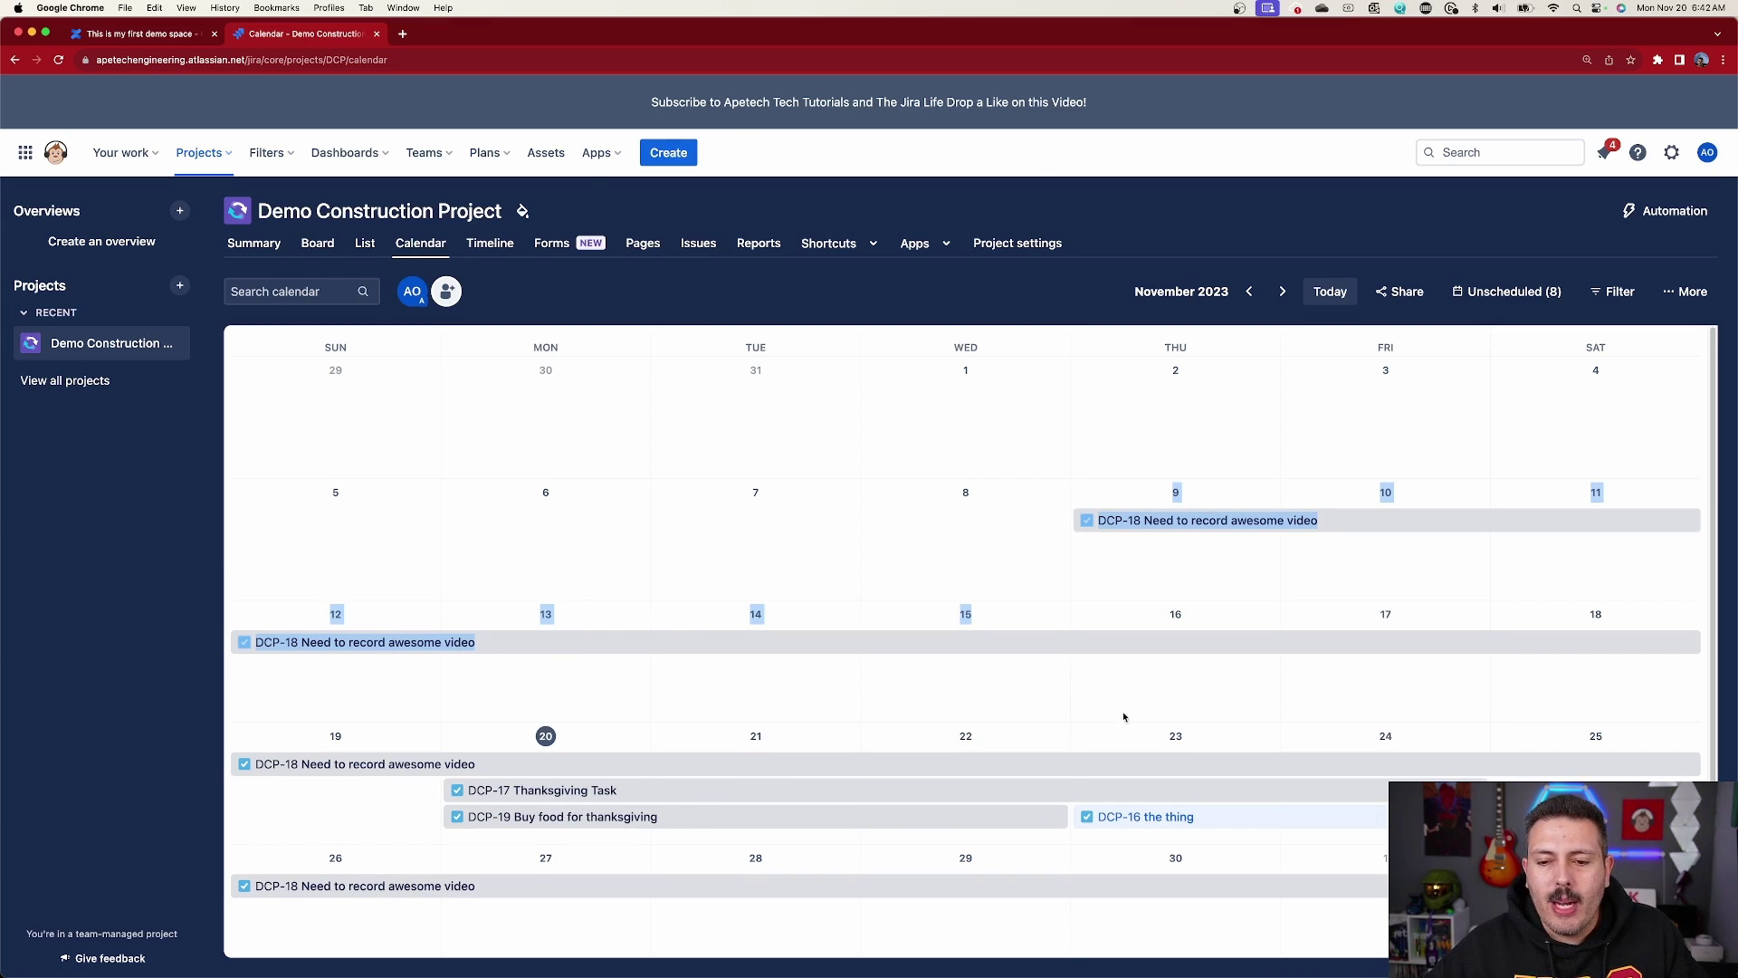
- Open an inline new-task entry on Fri Nov 17 and extend it back to Thu Nov 16
{"action": "left_click", "coordinate": [1406, 694]}
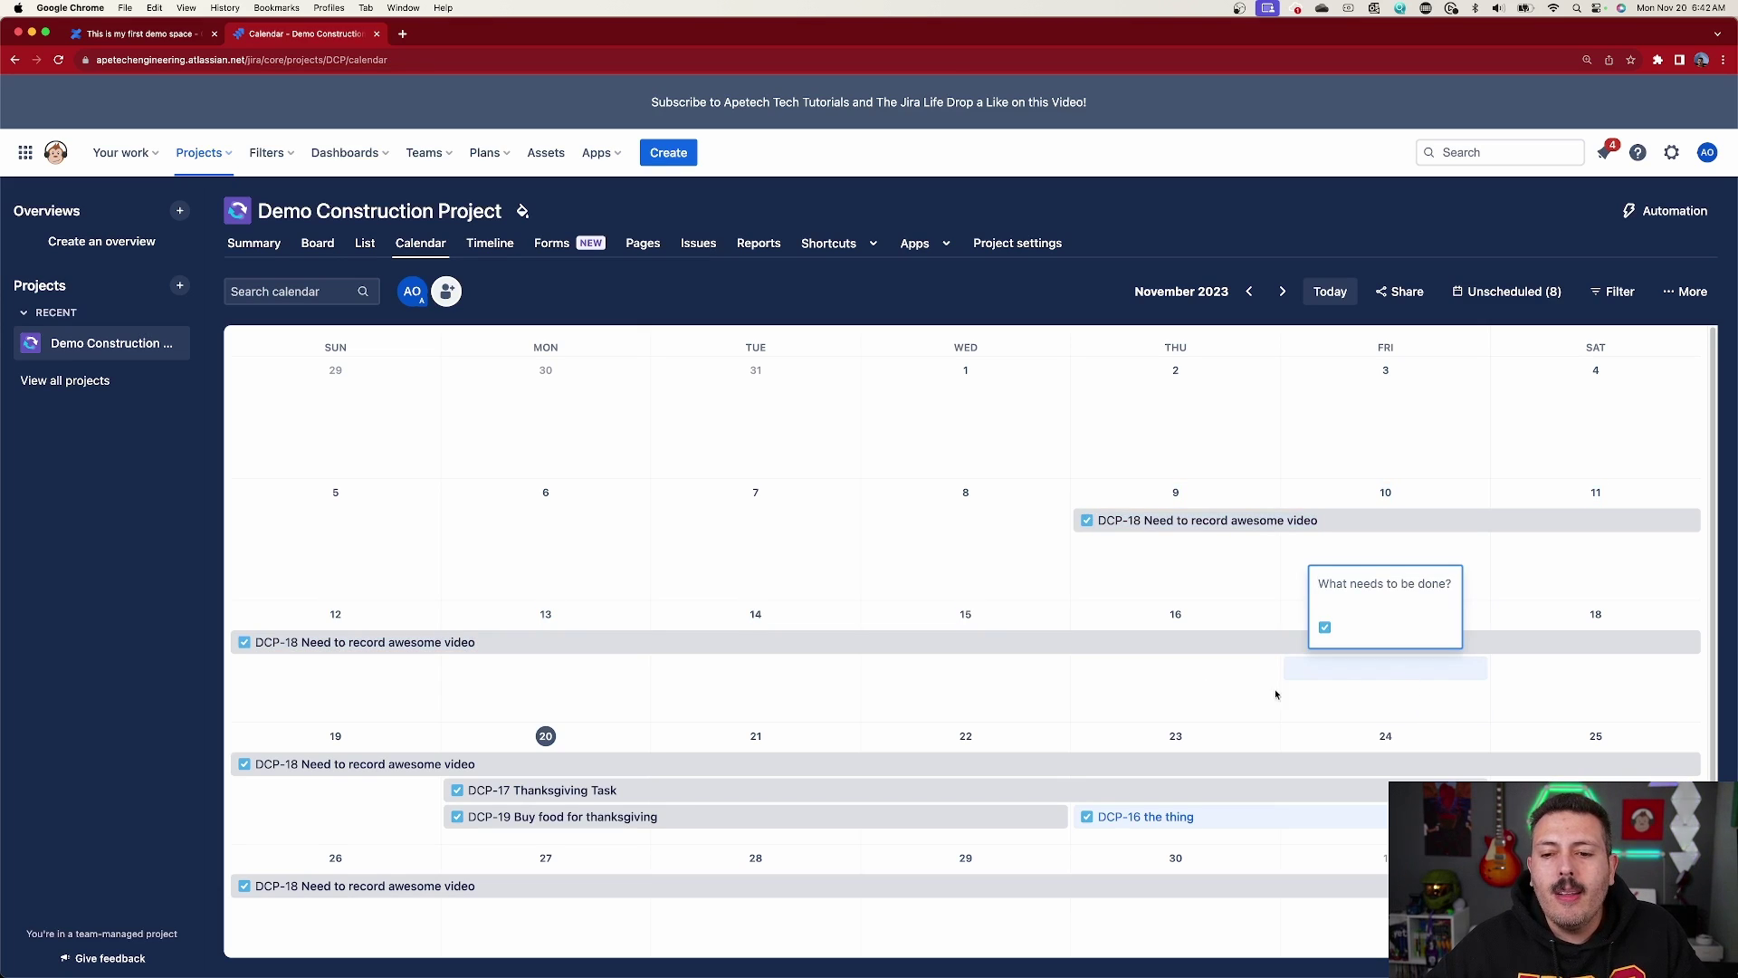
{"action": "left_click_drag", "start_coordinate": [1263, 688], "coordinate": [1328, 686]}
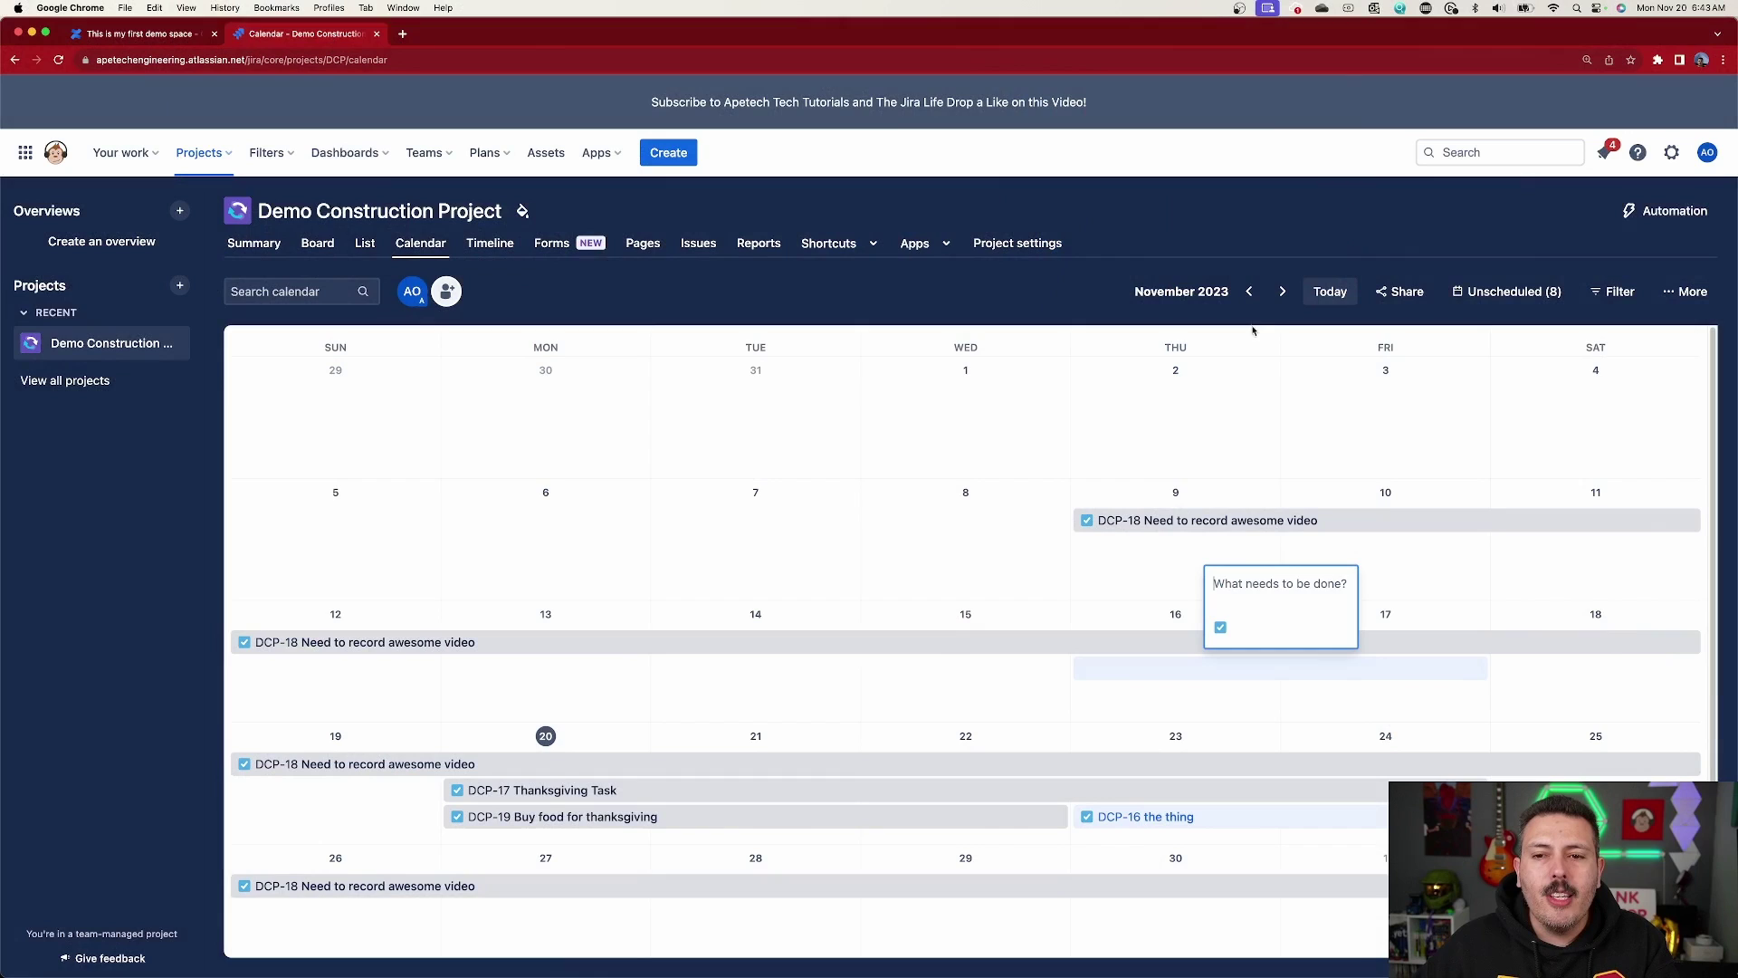
- Page from October to December 2023, return to the current month, check Share, and open Filter
{"action": "left_click", "coordinate": [1250, 292]}
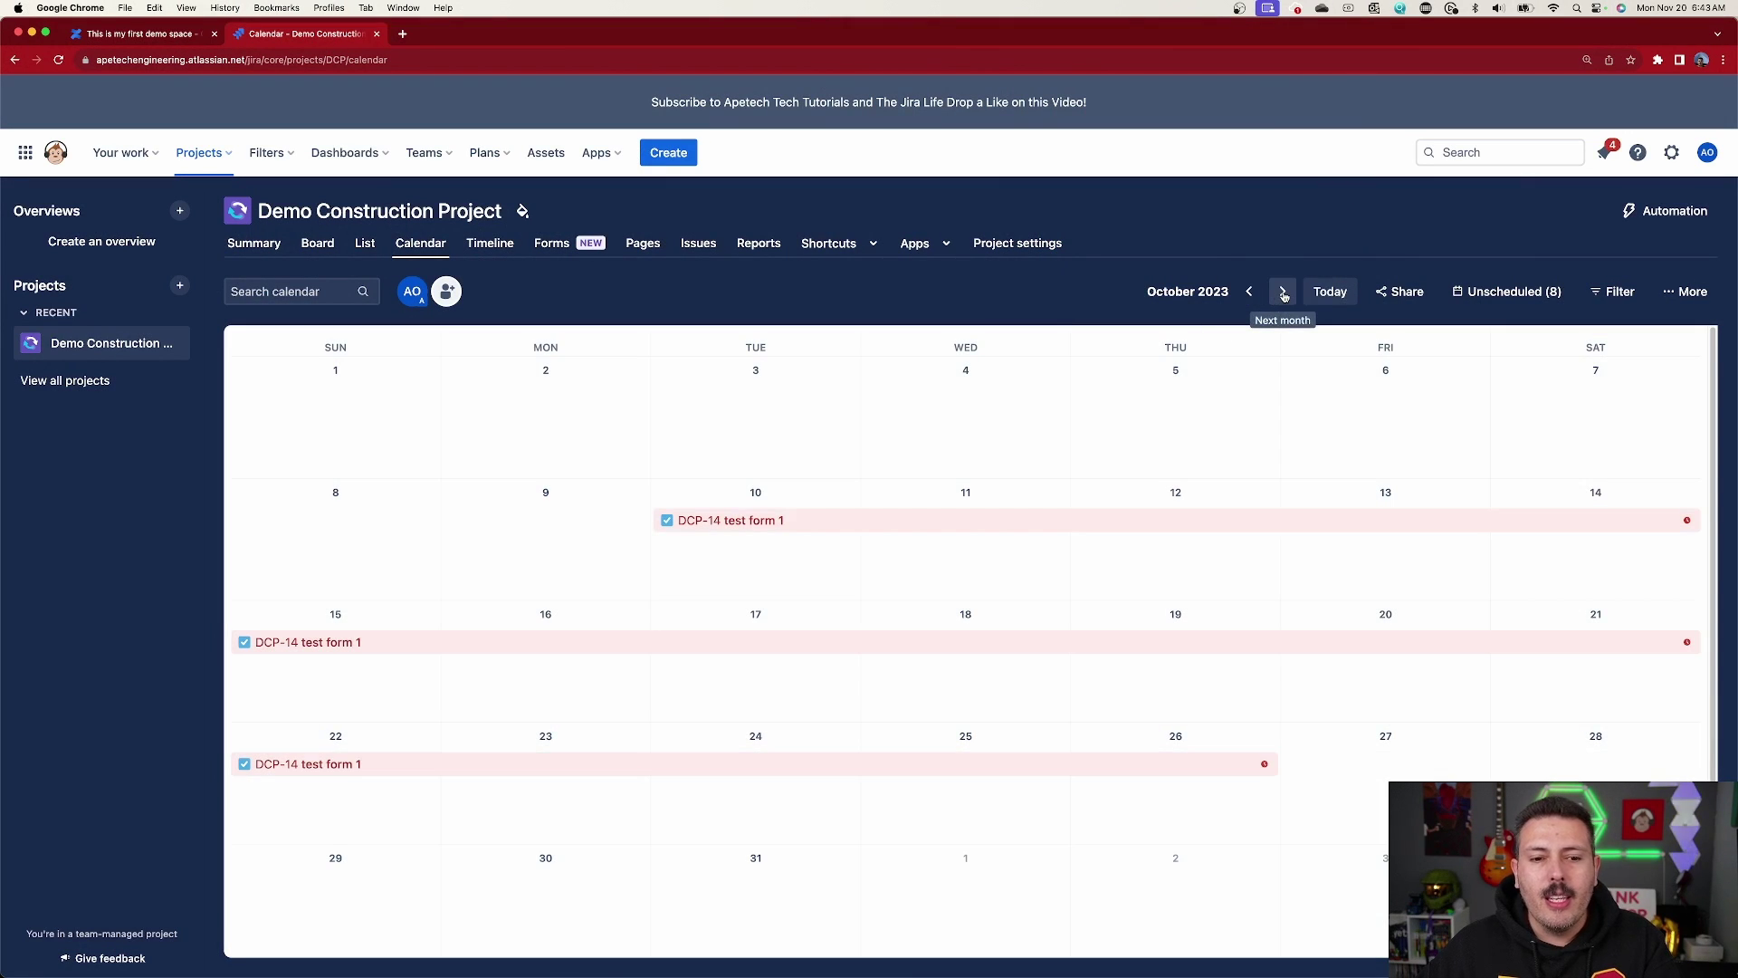
{"action": "left_click", "coordinate": [1283, 293]}
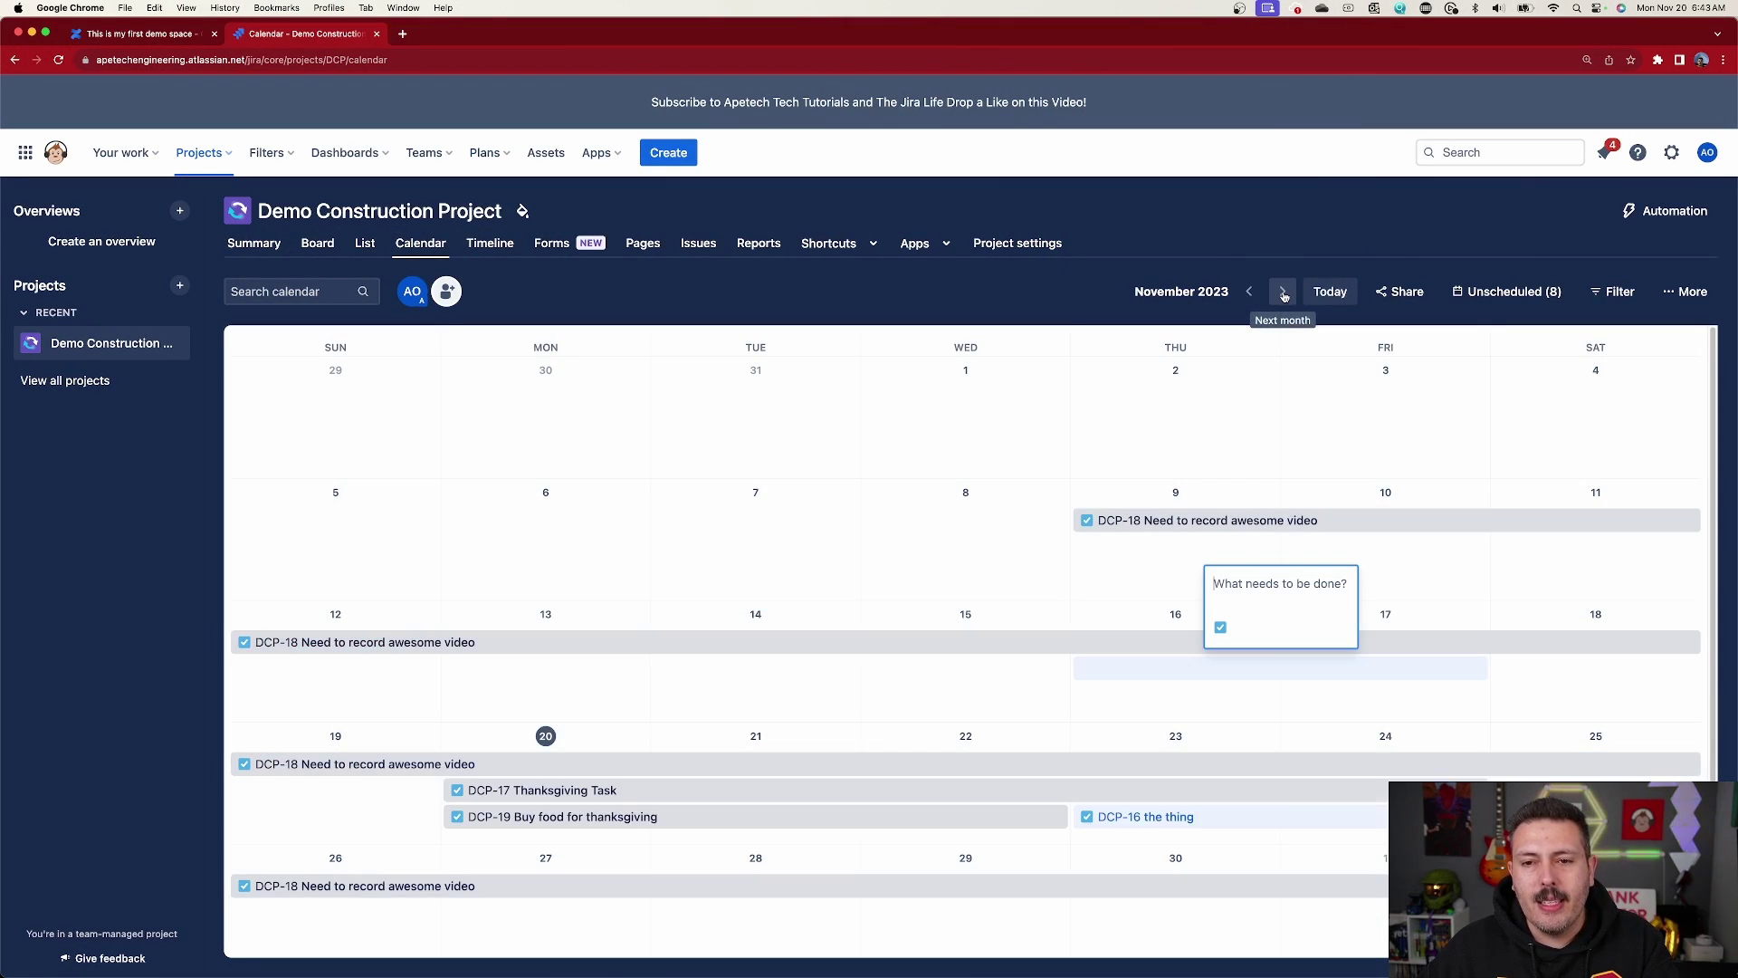
{"action": "left_click", "coordinate": [1283, 294]}
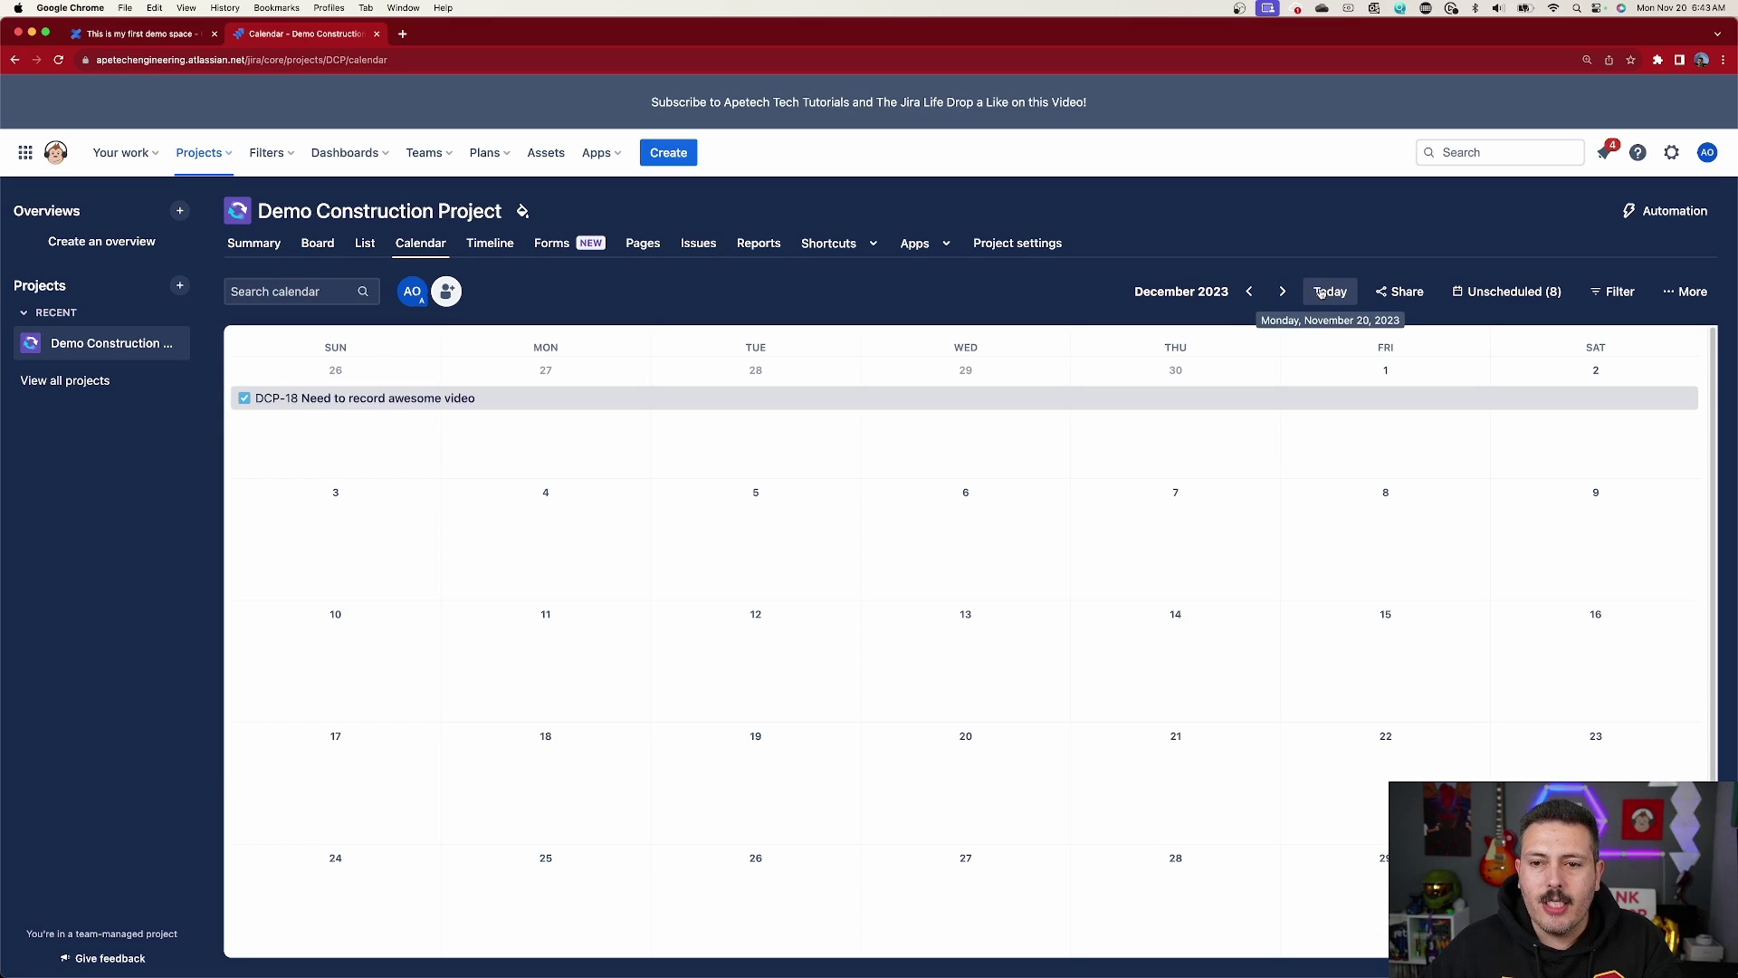
{"action": "left_click", "coordinate": [1320, 293]}
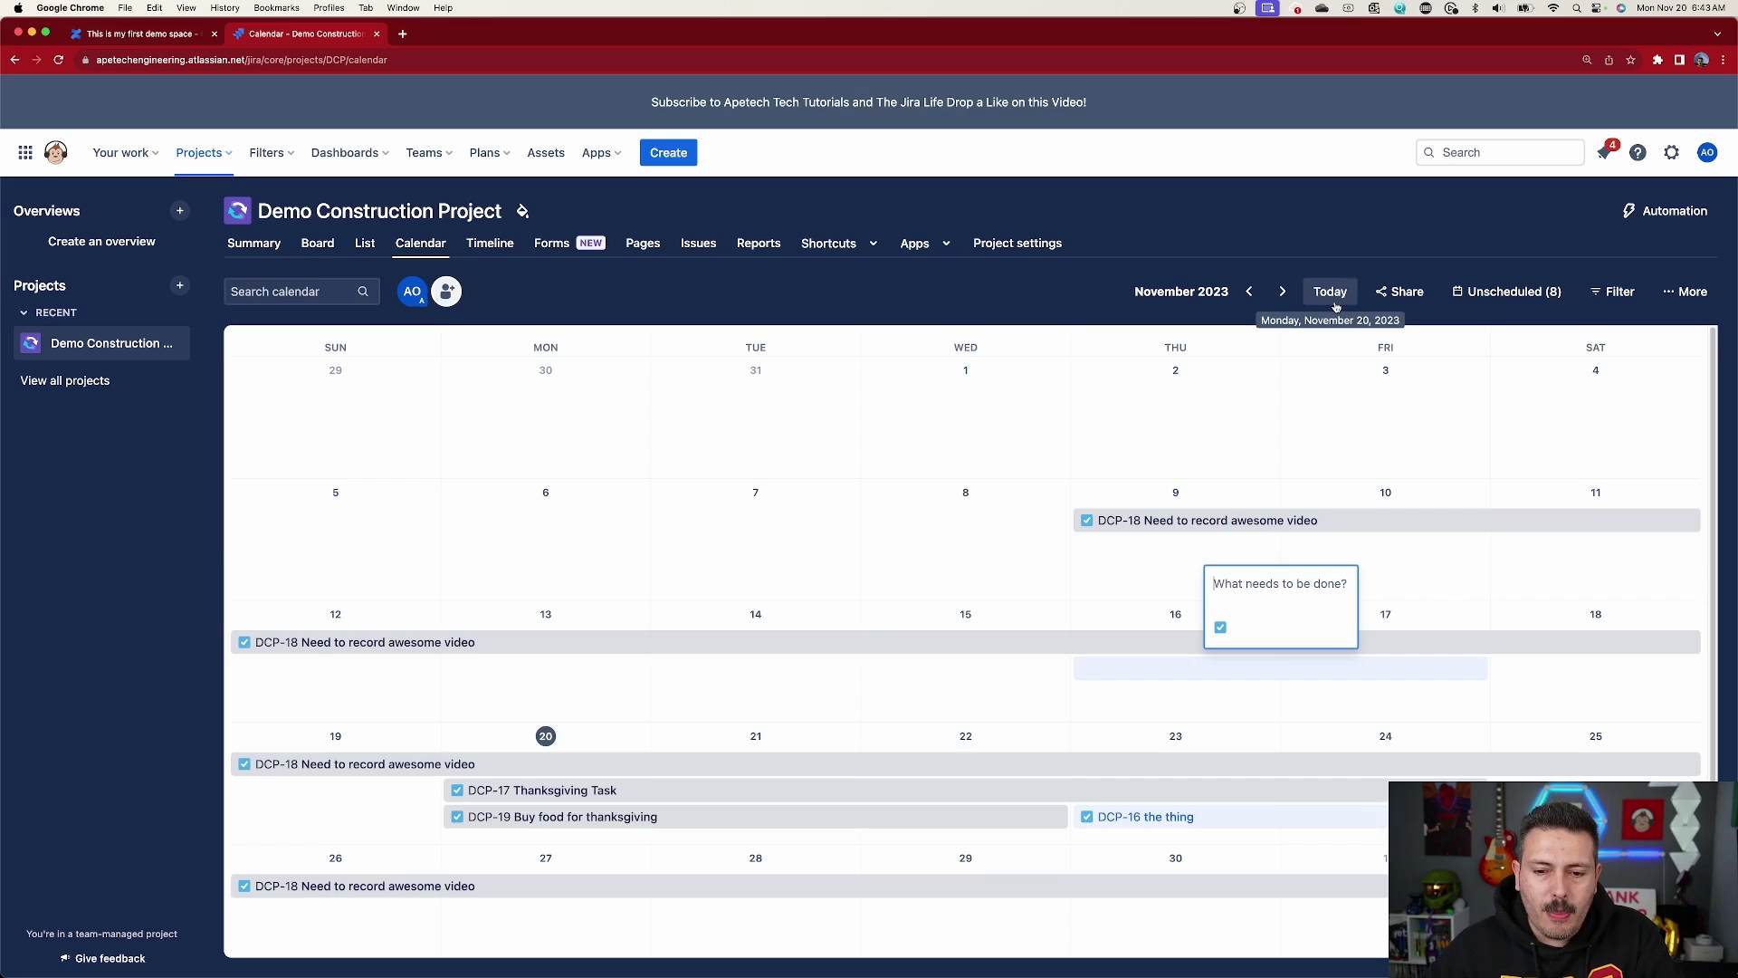
{"action": "left_click", "coordinate": [1388, 292]}
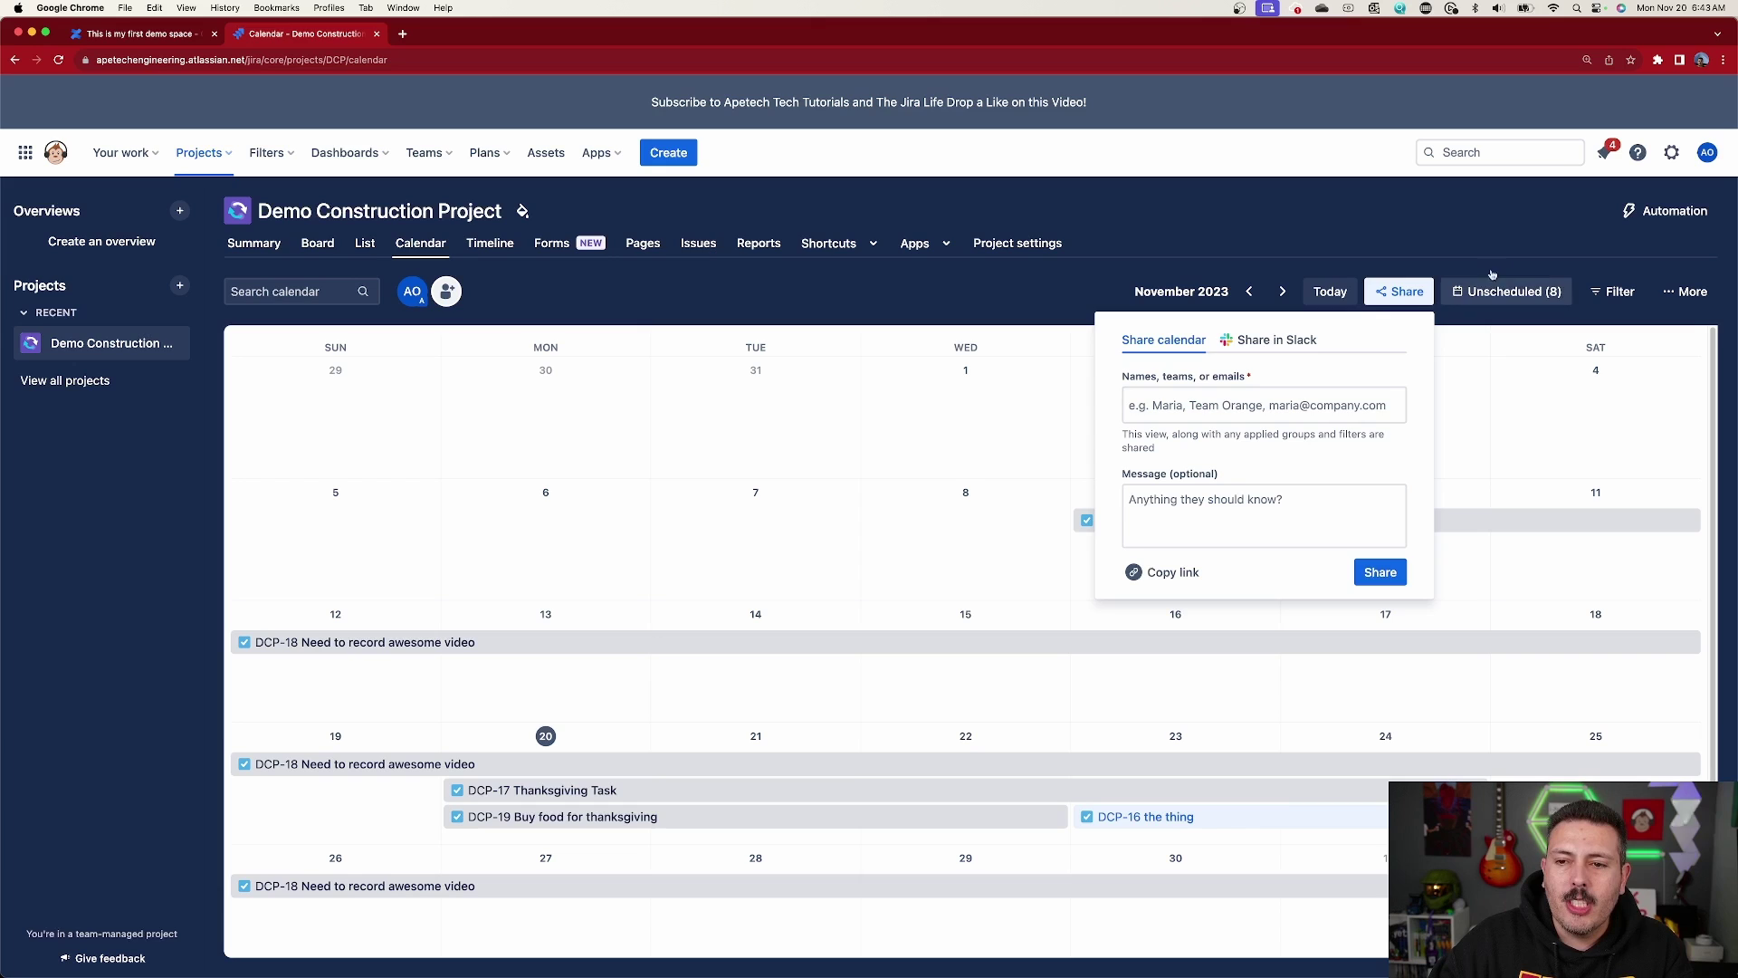
{"action": "left_click", "coordinate": [1615, 291]}
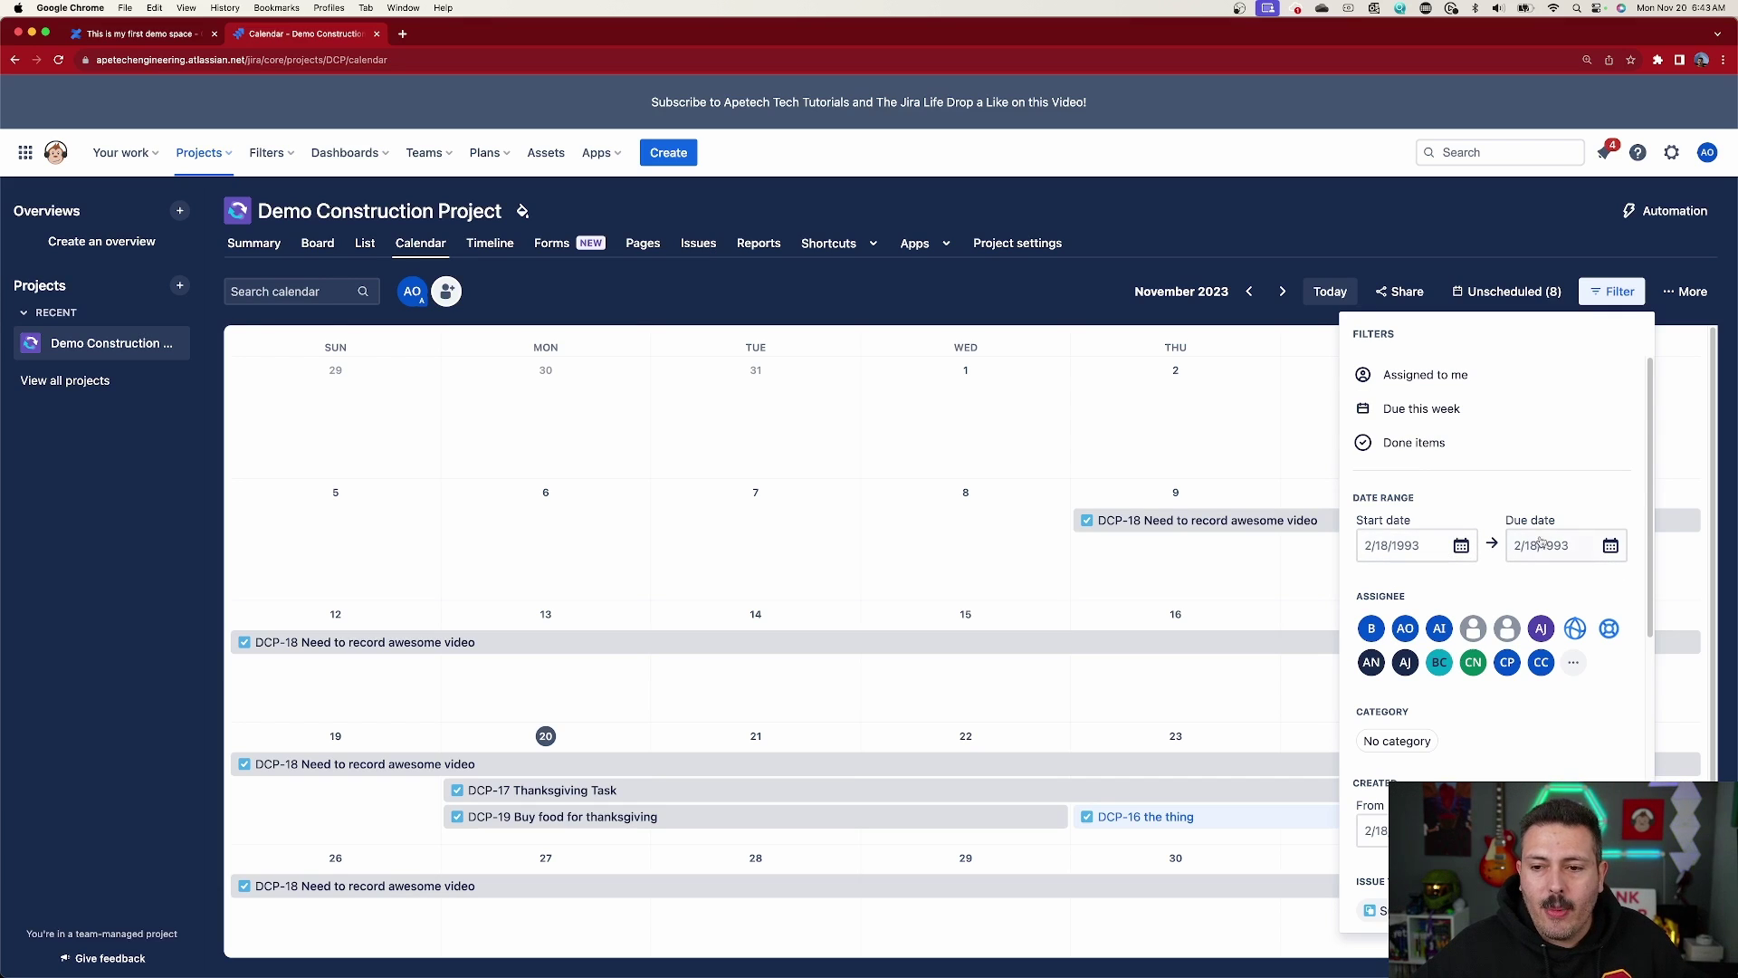
- Apply the 'Due this week' filter, then clear it so all tasks show again
{"action": "left_click", "coordinate": [1444, 412]}
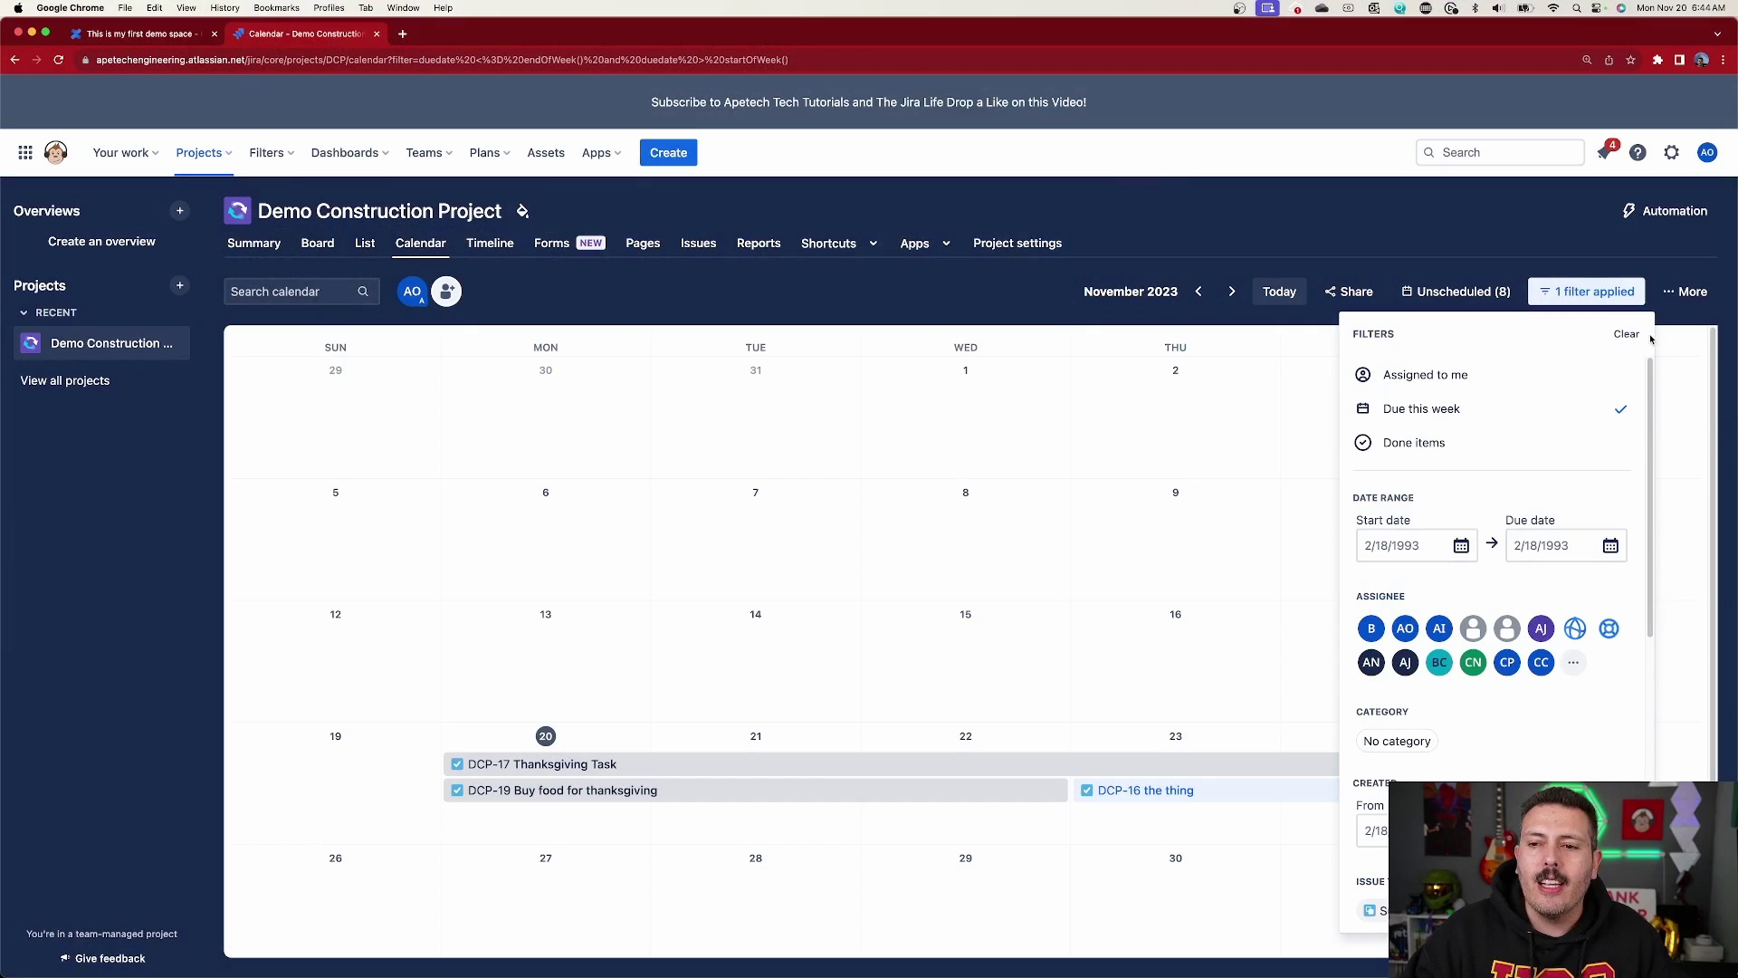
{"action": "left_click", "coordinate": [1627, 334]}
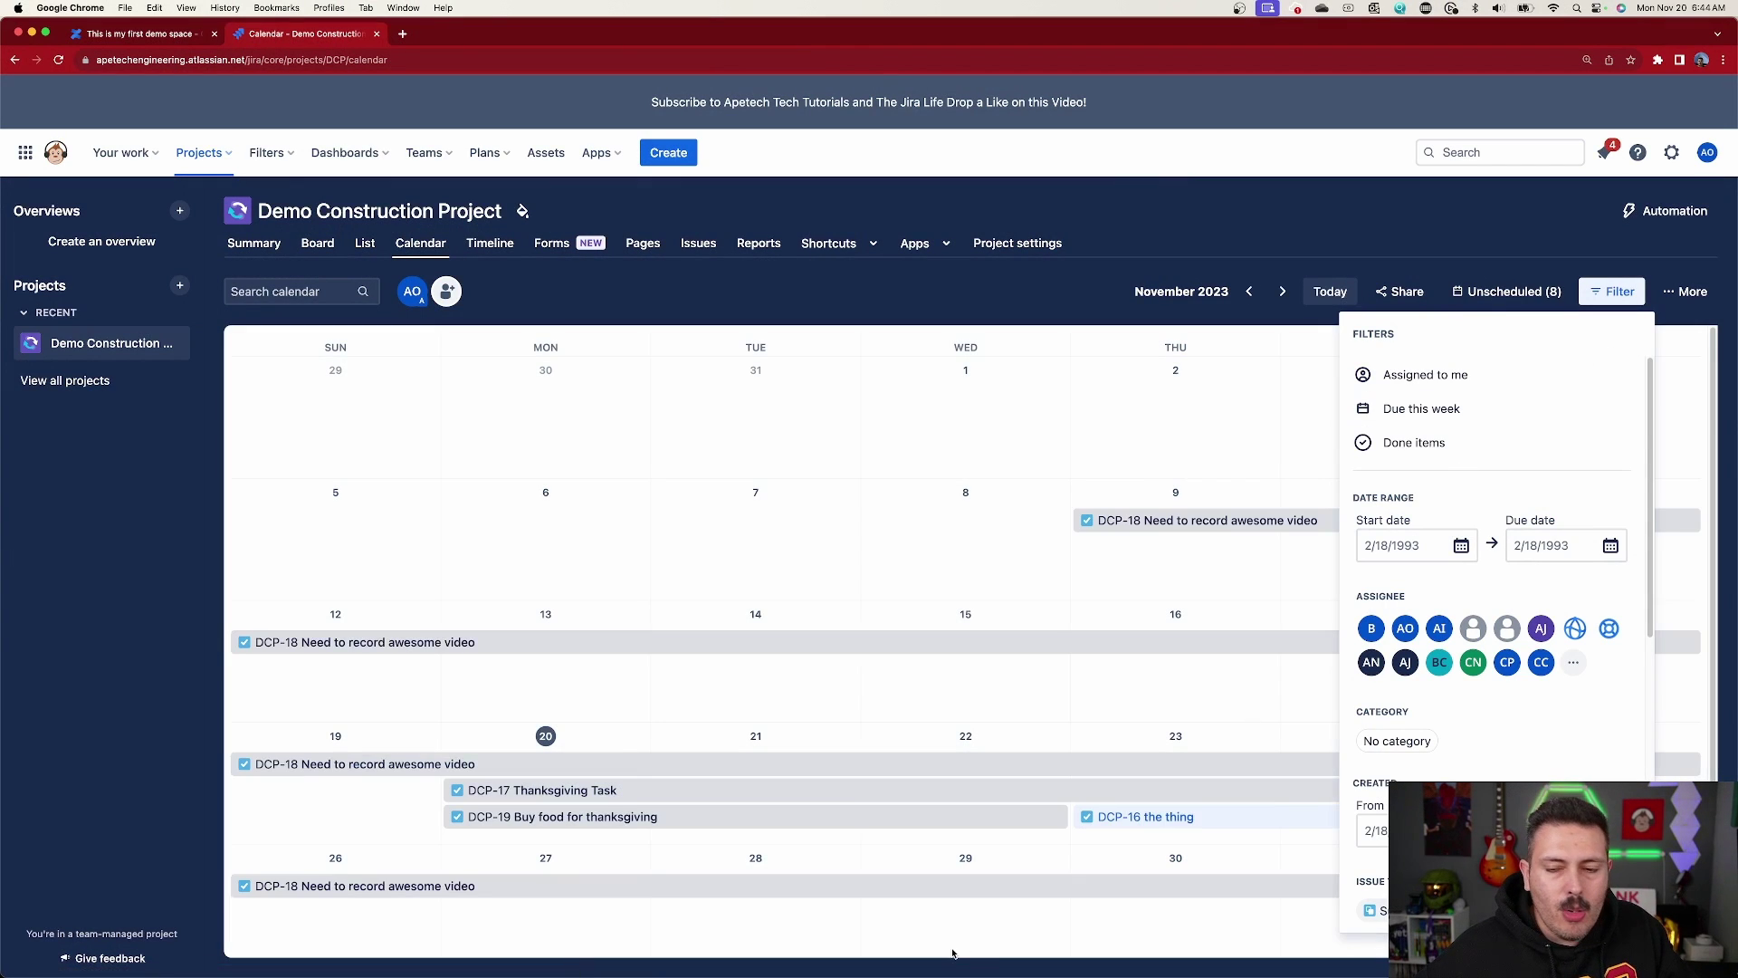
{"action": "scroll", "coordinate": [1509, 721], "scroll_direction": "down", "scroll_amount": 8}
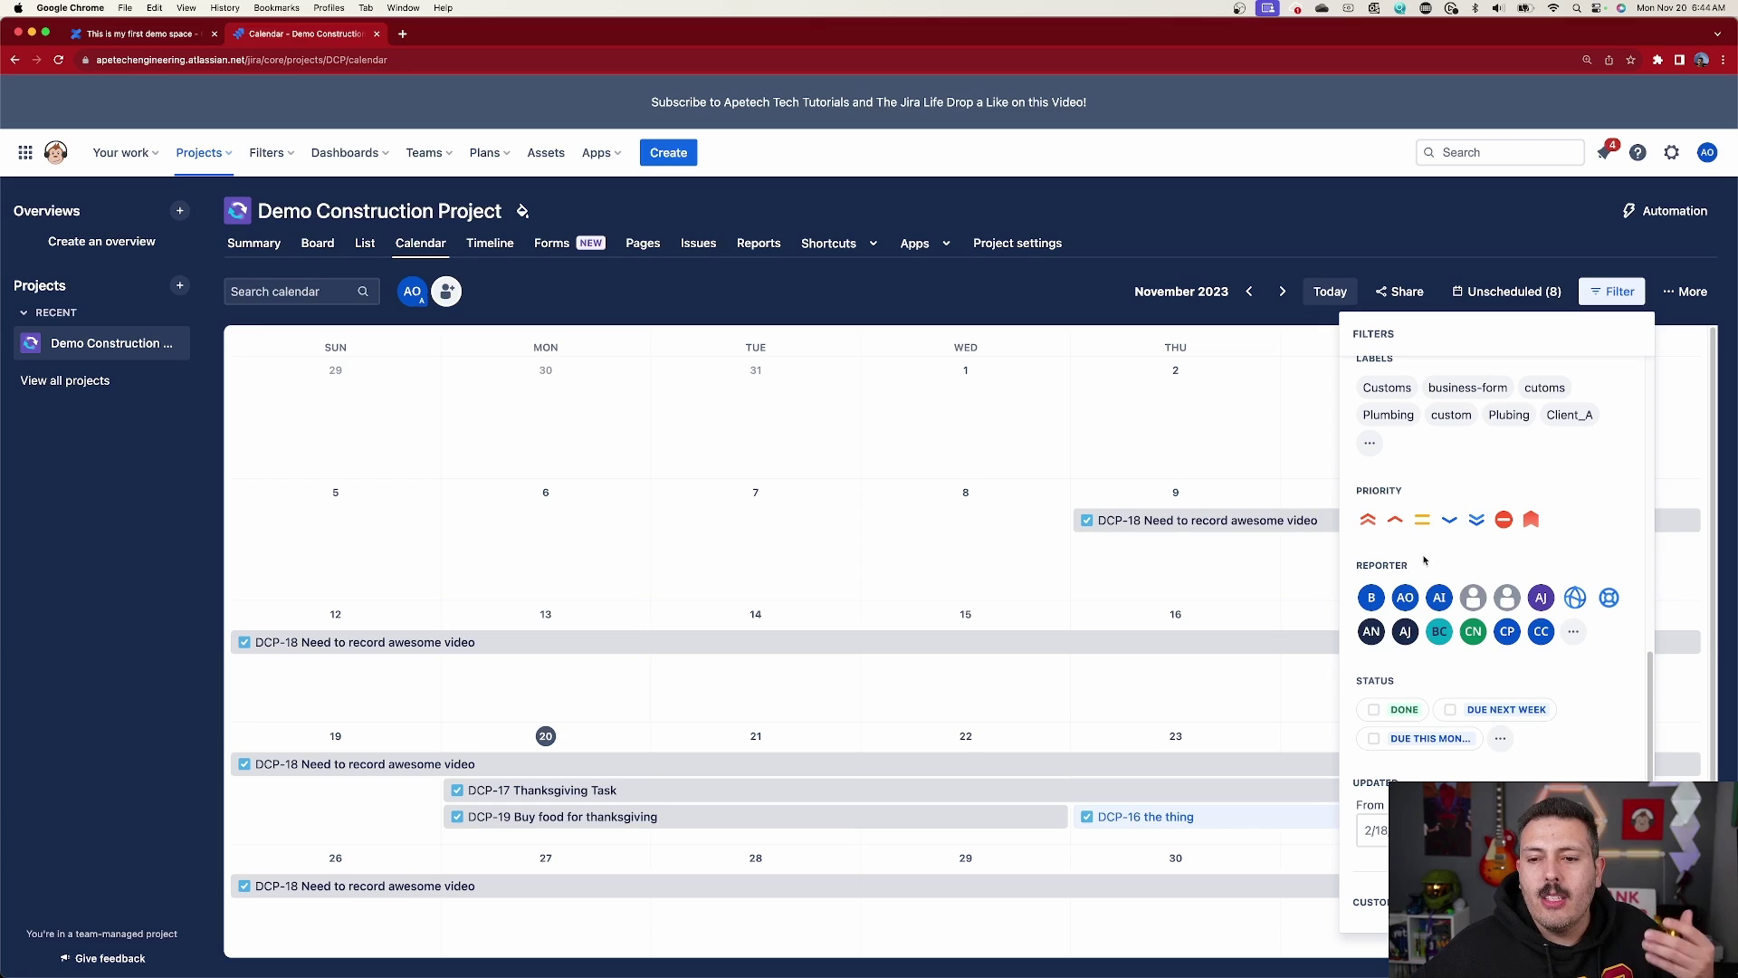
{"action": "scroll", "coordinate": [1385, 489], "scroll_direction": "up", "scroll_amount": 2}
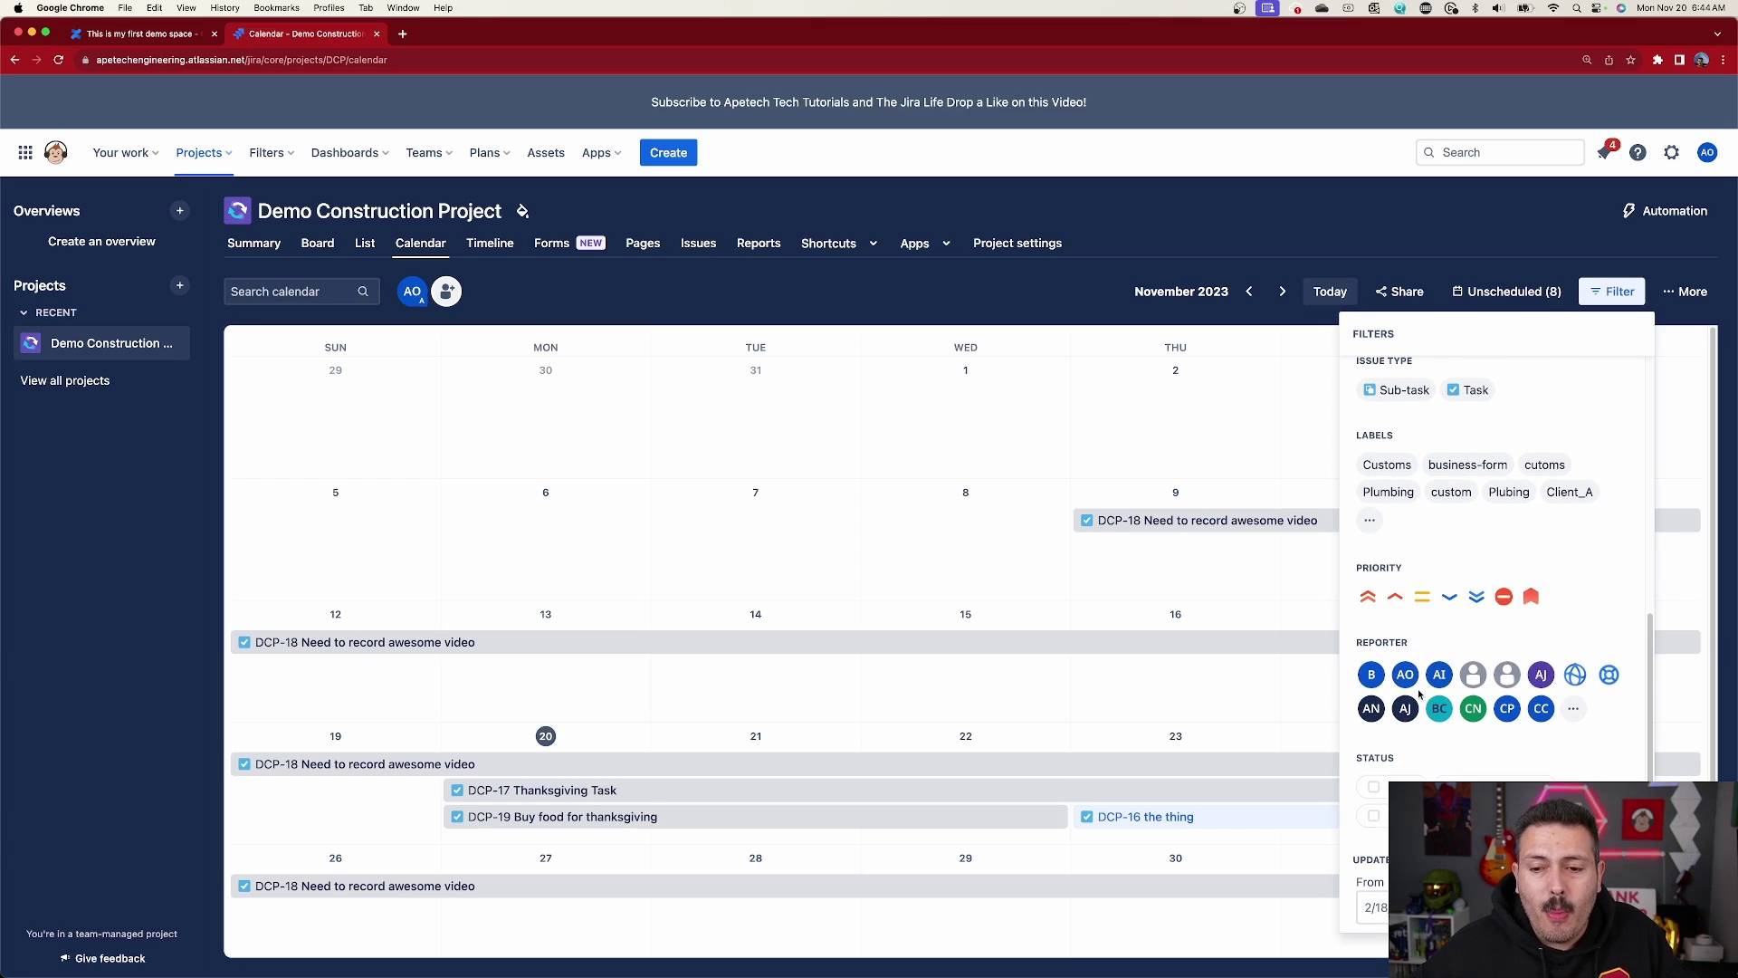
{"action": "scroll", "coordinate": [1404, 724], "scroll_direction": "down", "scroll_amount": 1}
{"action": "scroll", "coordinate": [1404, 726], "scroll_direction": "down", "scroll_amount": 2}
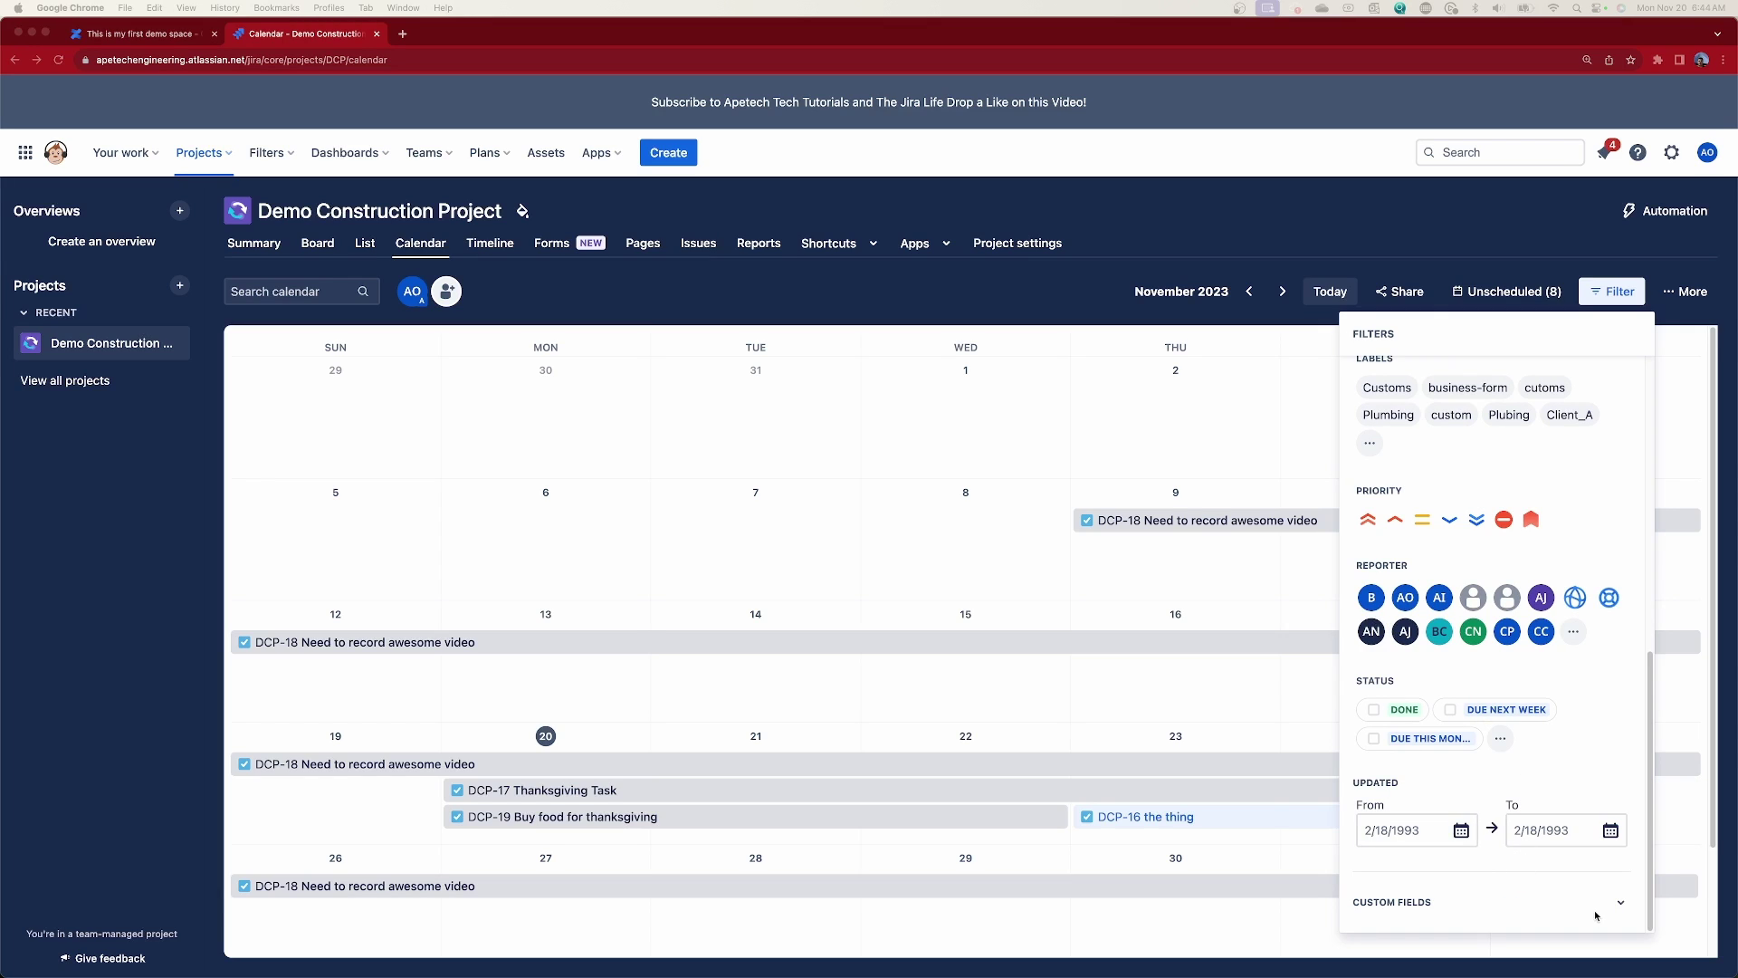
- Expand the Custom fields filters, close the Filter panel, and open the More view options
{"action": "left_click", "coordinate": [1622, 902]}
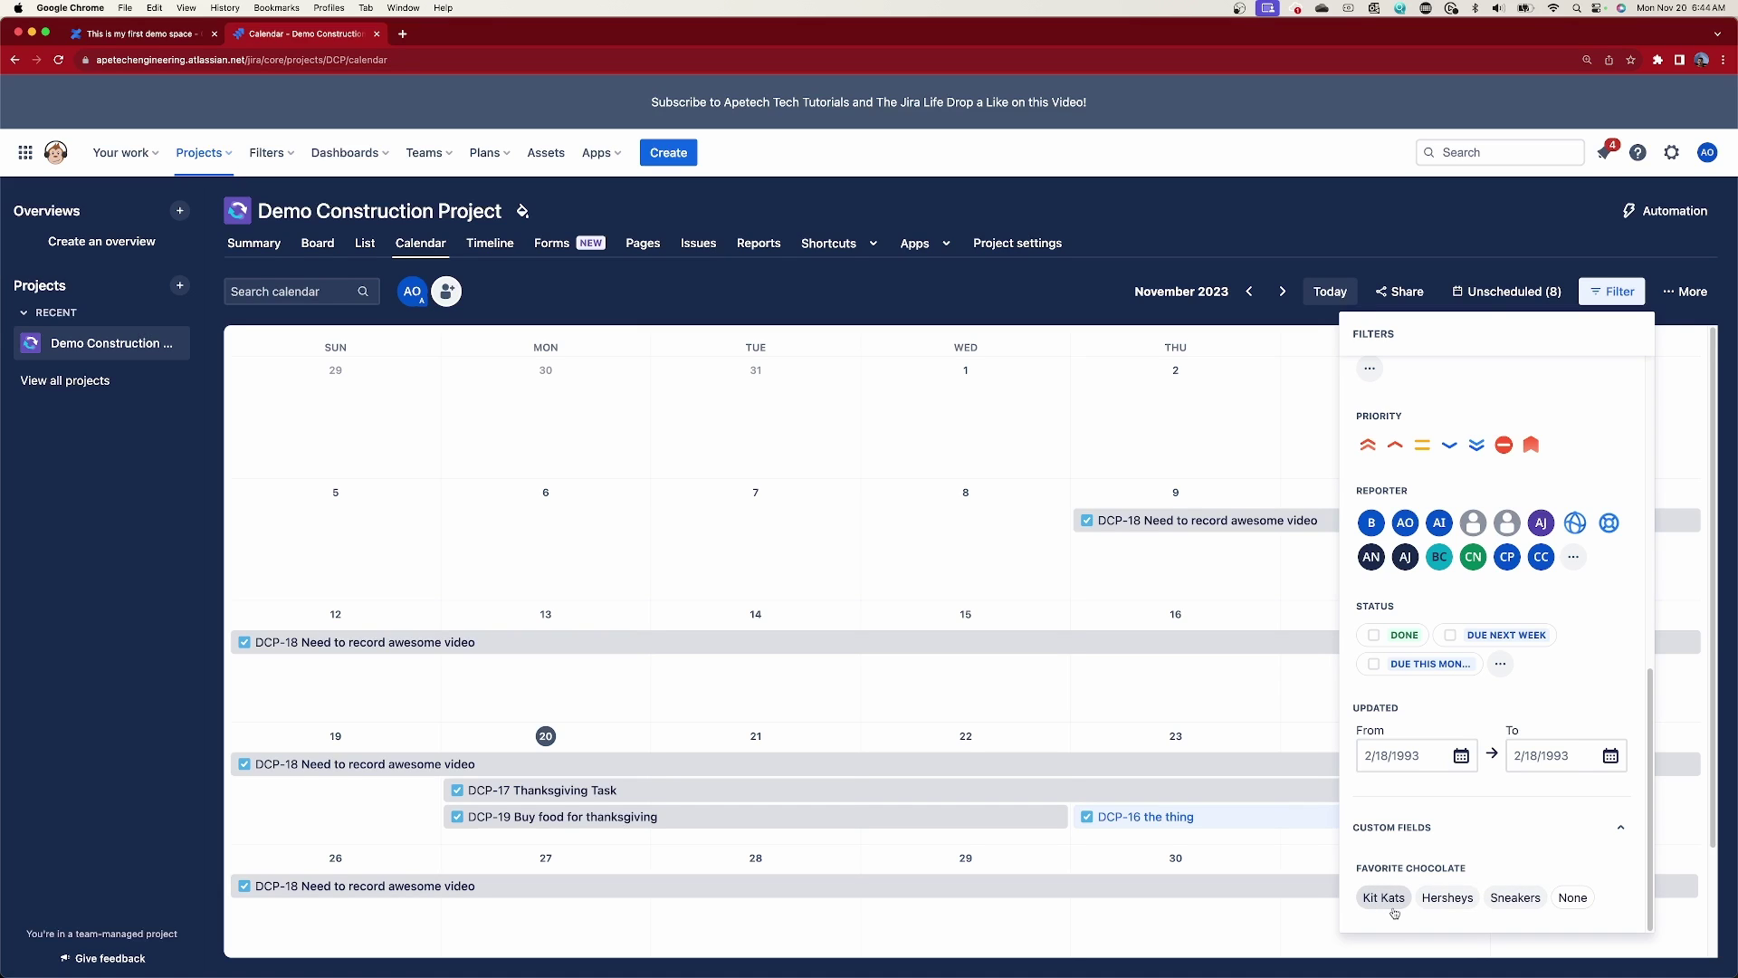
{"action": "scroll", "coordinate": [1530, 471], "scroll_direction": "up", "scroll_amount": 10}
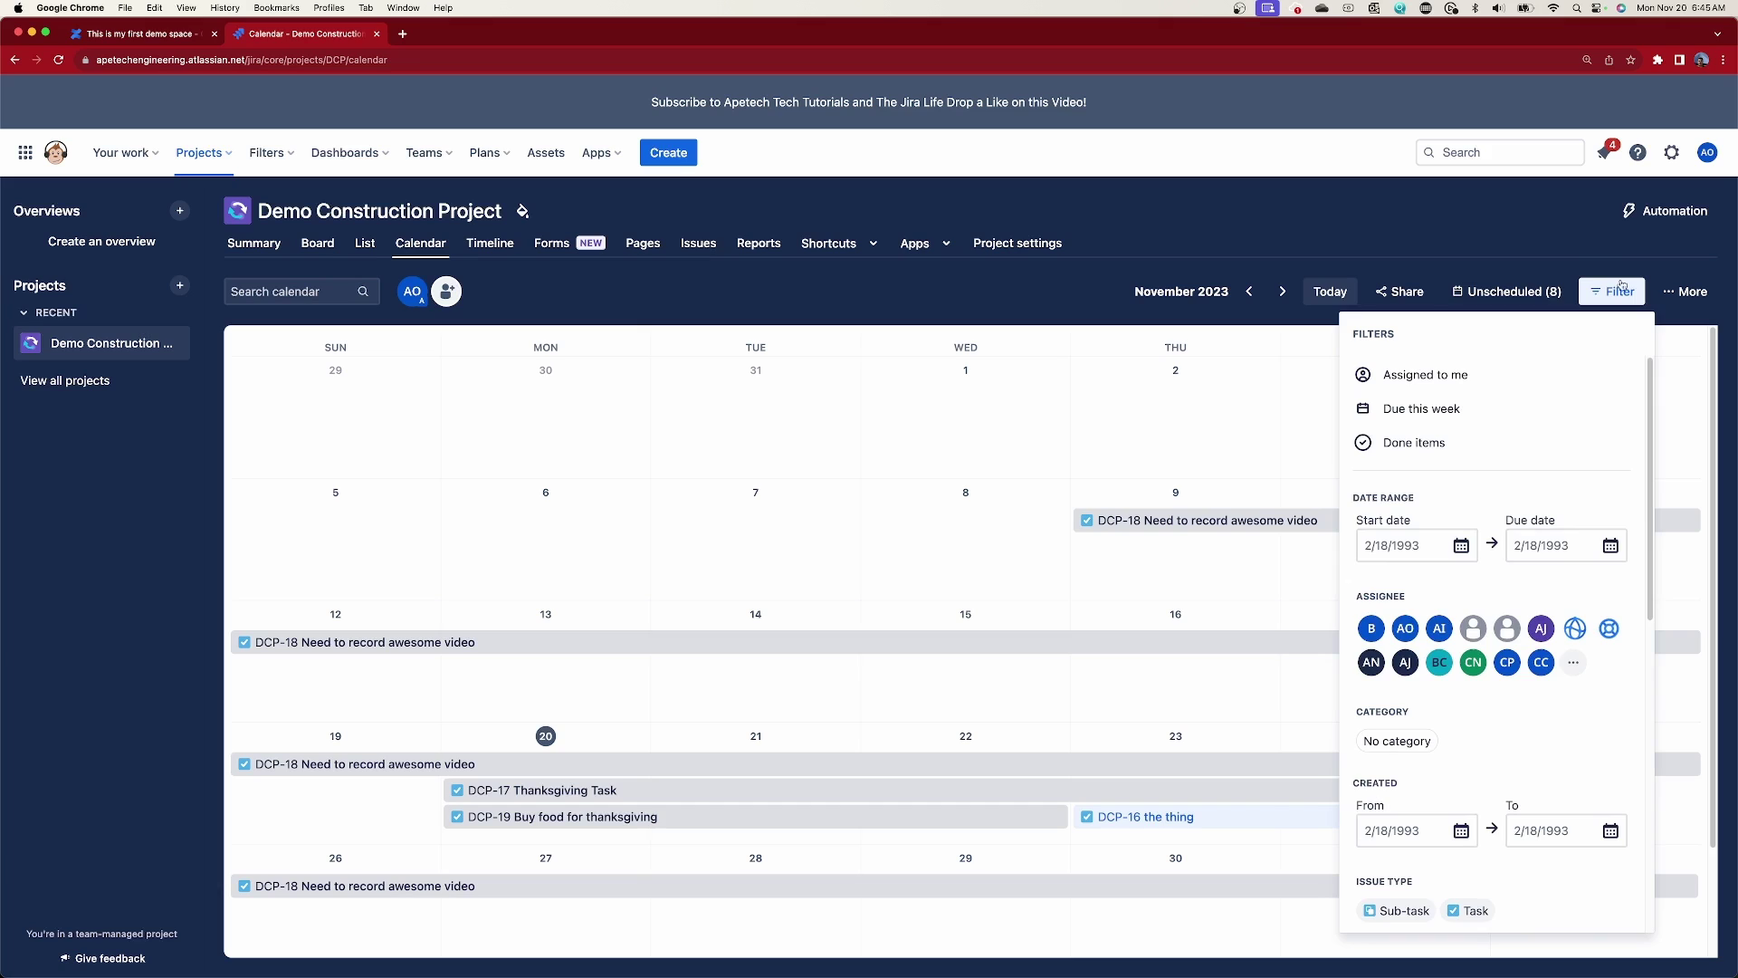
{"action": "left_click", "coordinate": [1621, 288]}
{"action": "left_click", "coordinate": [1690, 292]}
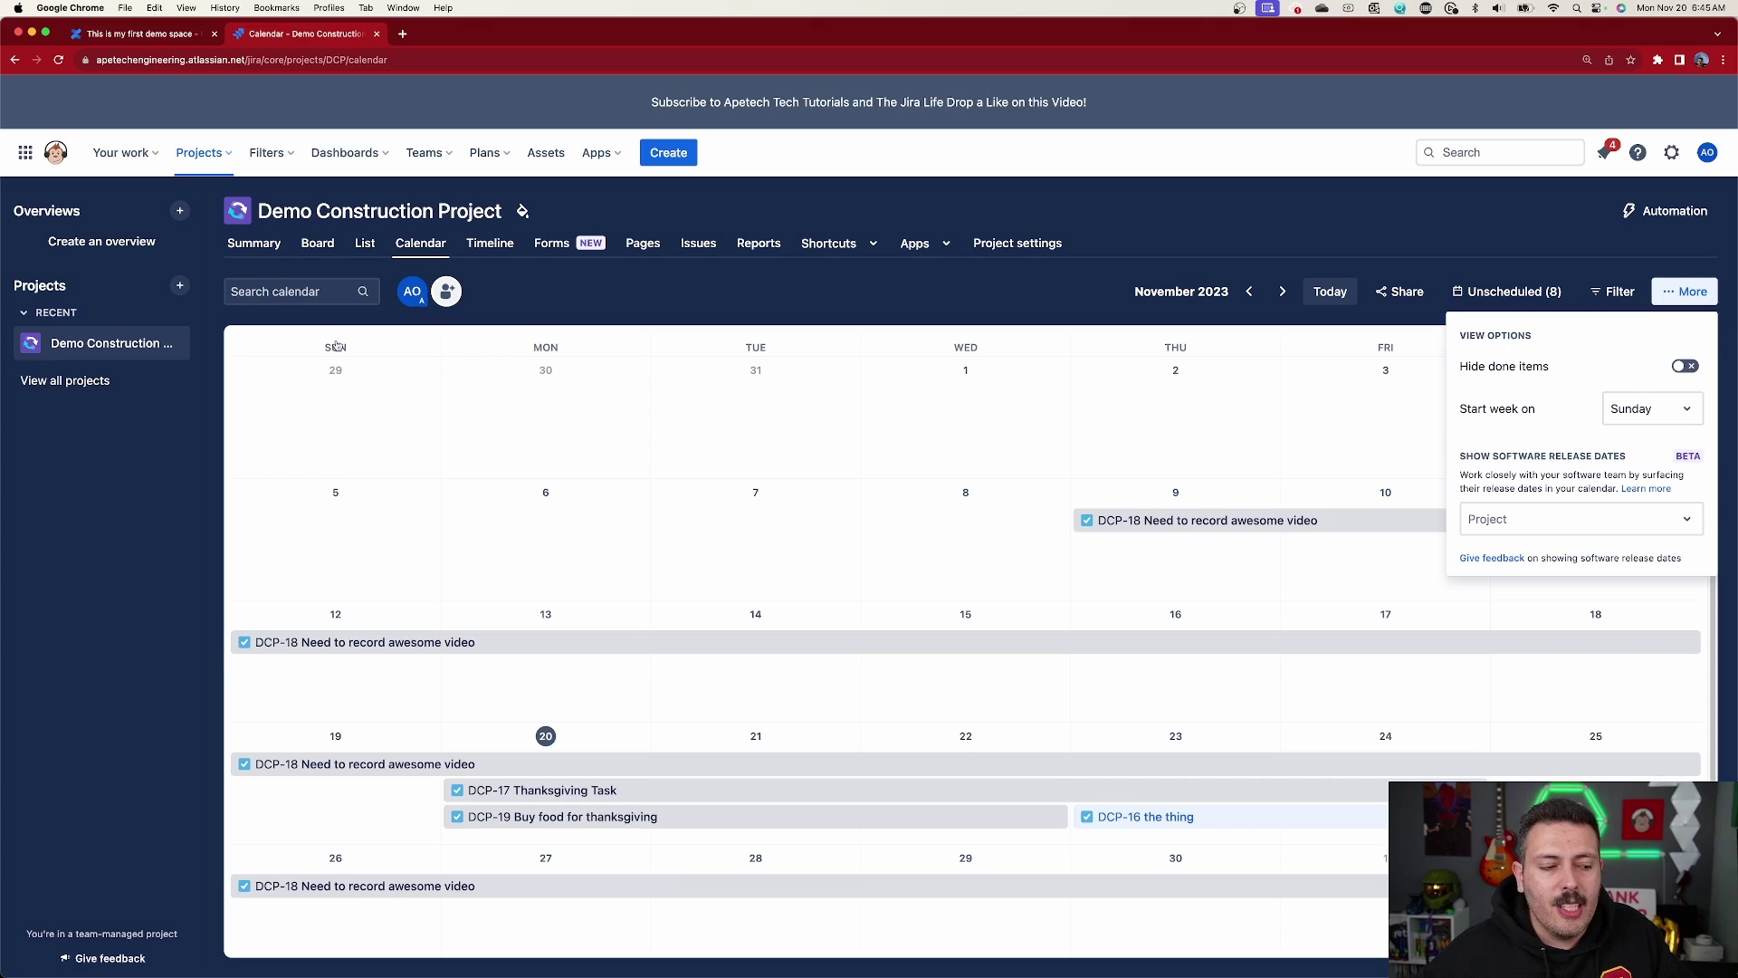
- Set 'Start week on' to Monday, look at the Project release-dates dropdown, and close View options
{"action": "left_click", "coordinate": [1671, 422]}
{"action": "left_click", "coordinate": [1667, 454]}
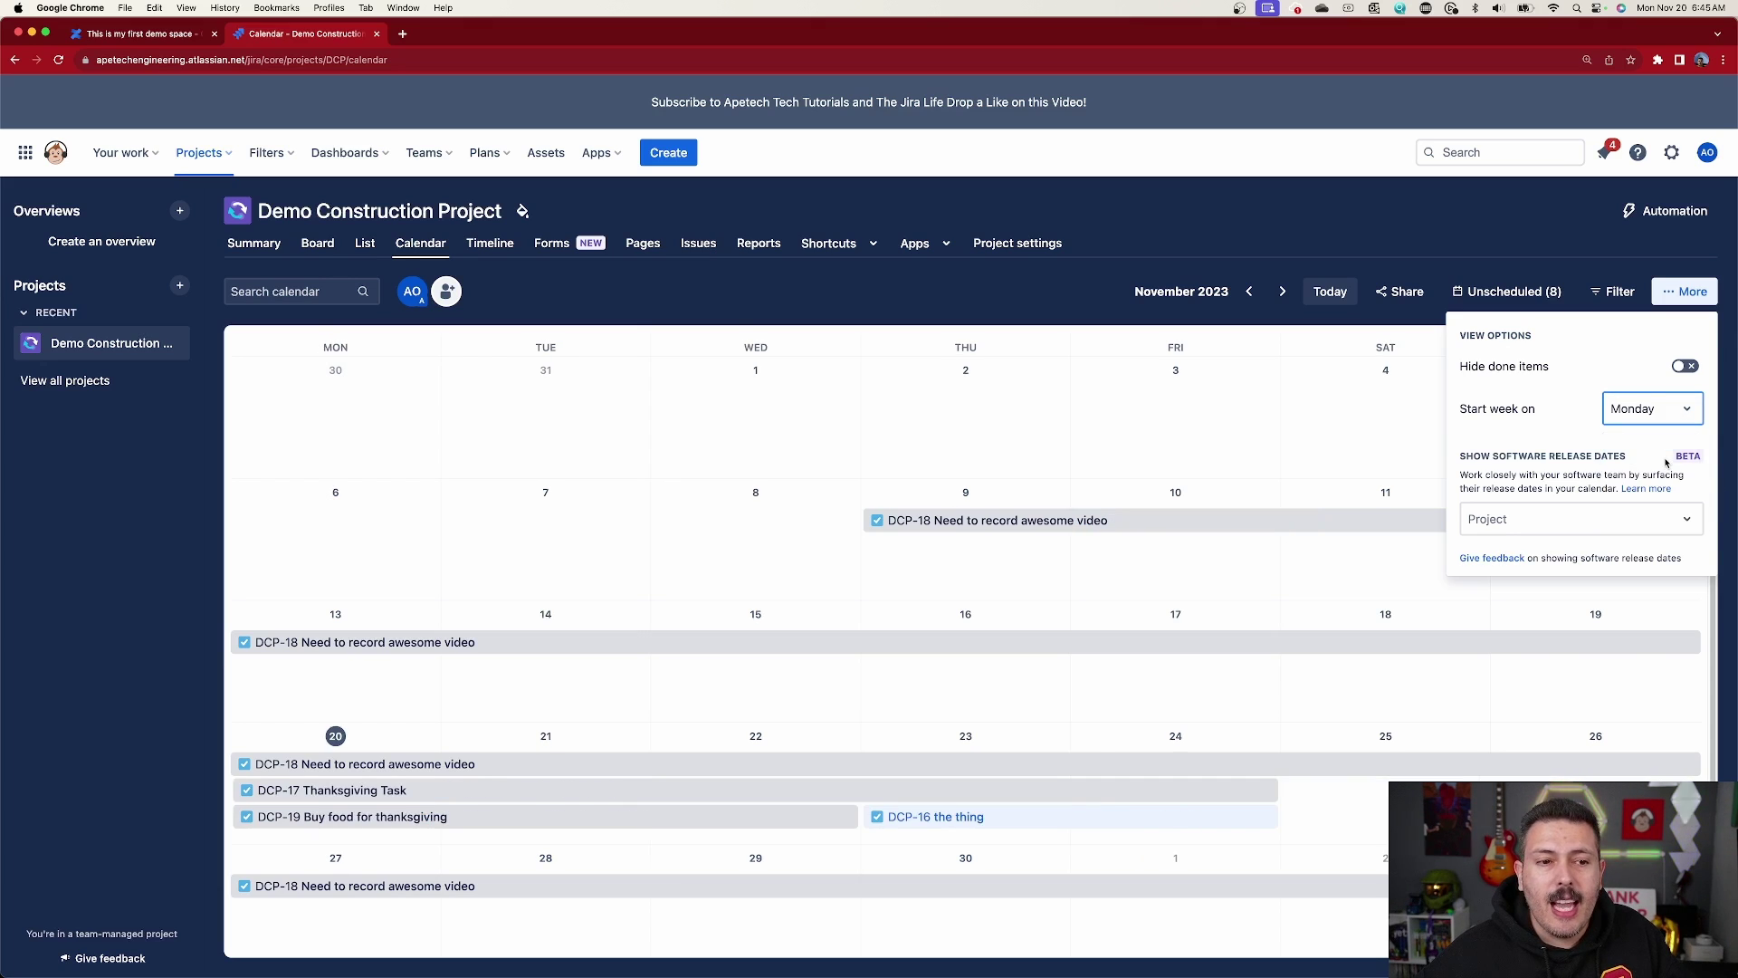
{"action": "left_click", "coordinate": [1608, 524]}
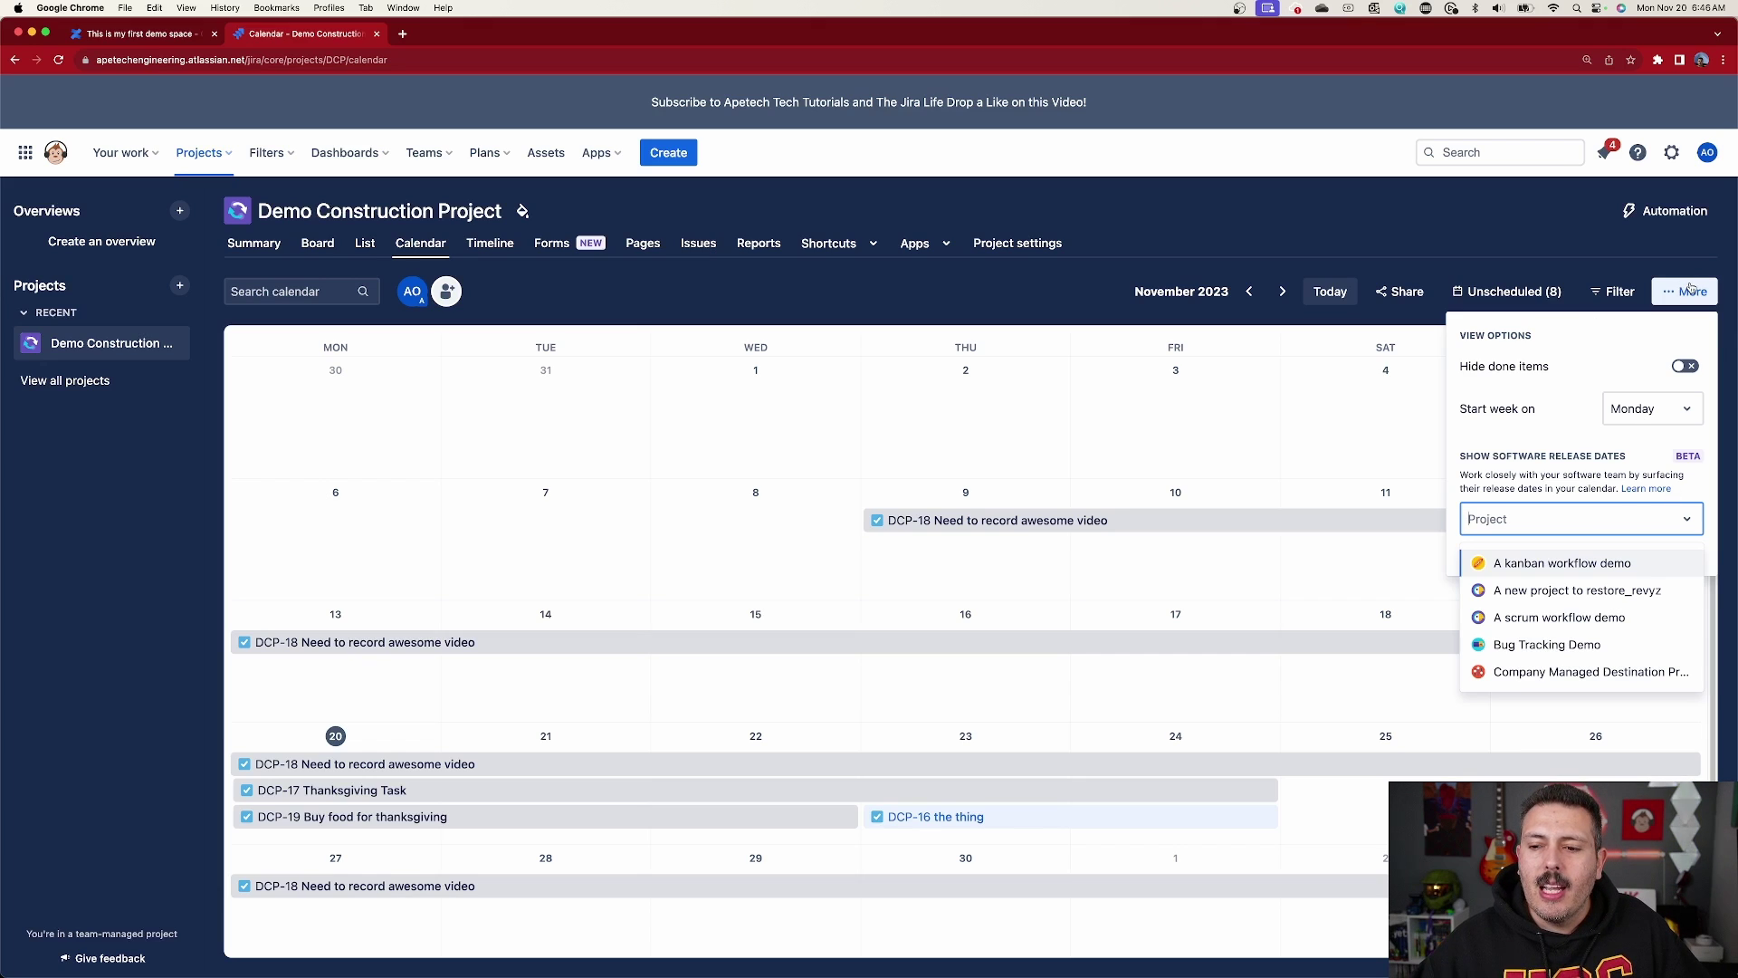
{"action": "left_click", "coordinate": [1689, 290]}
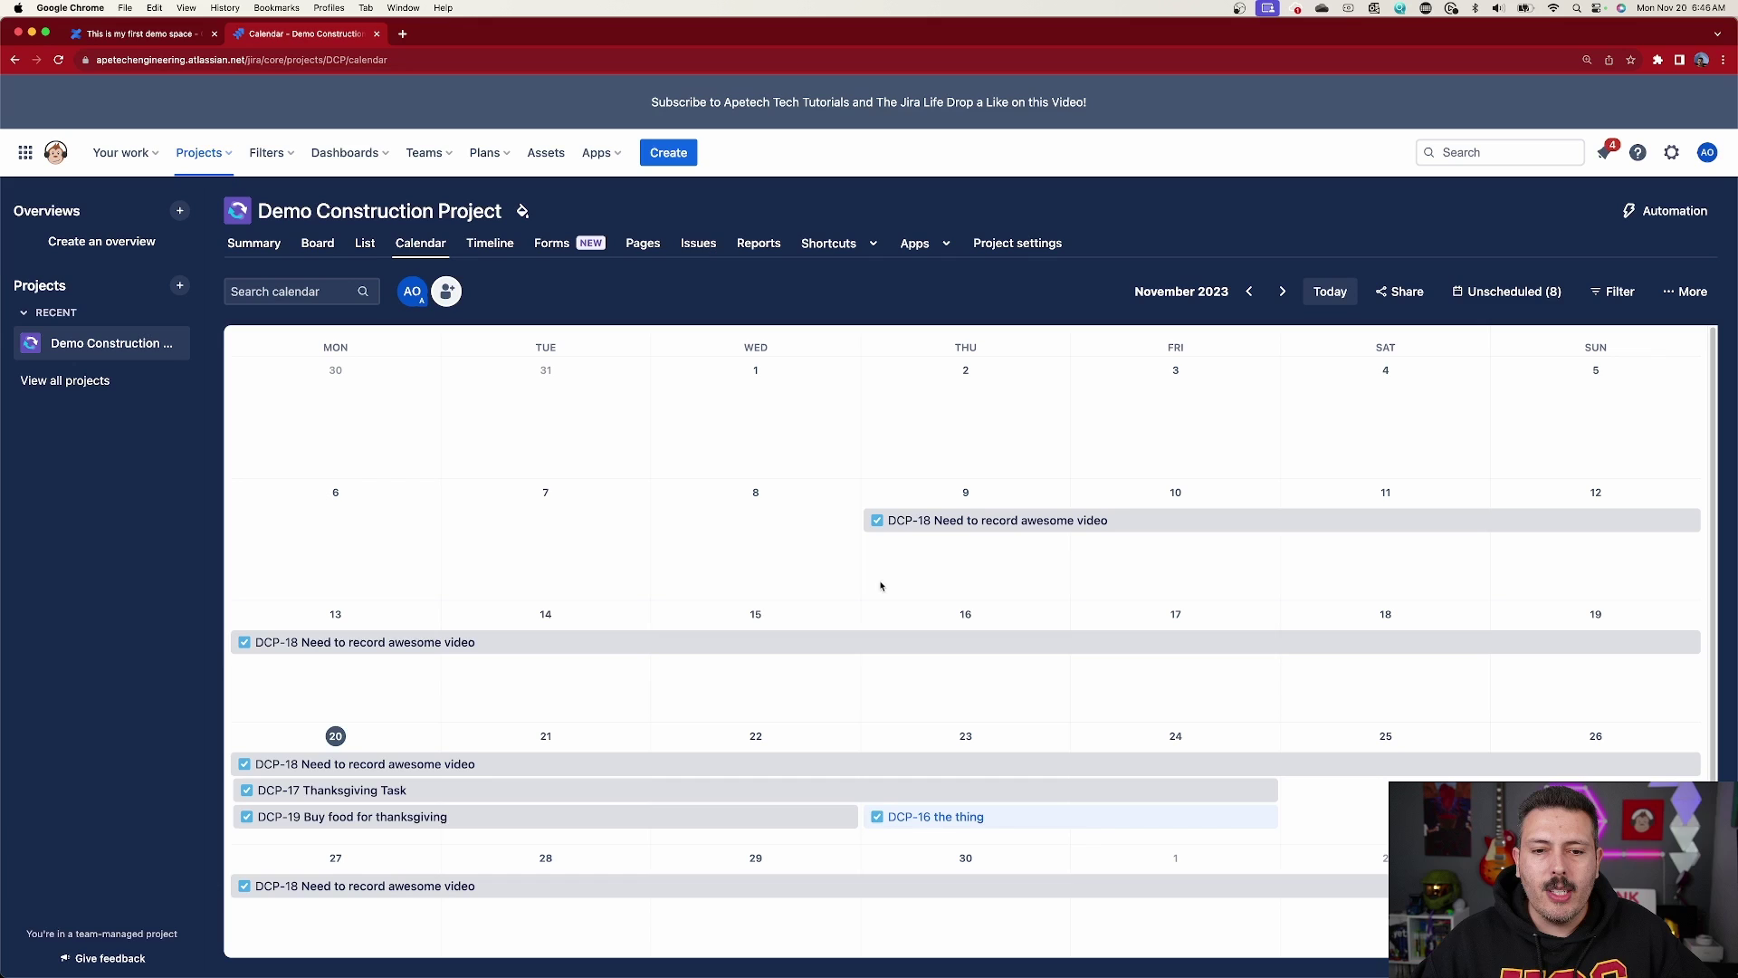
- After glancing at DCP-16, assign DCP-19 'Buy food for thanksgiving' to a teammate
{"action": "left_click", "coordinate": [1012, 824]}
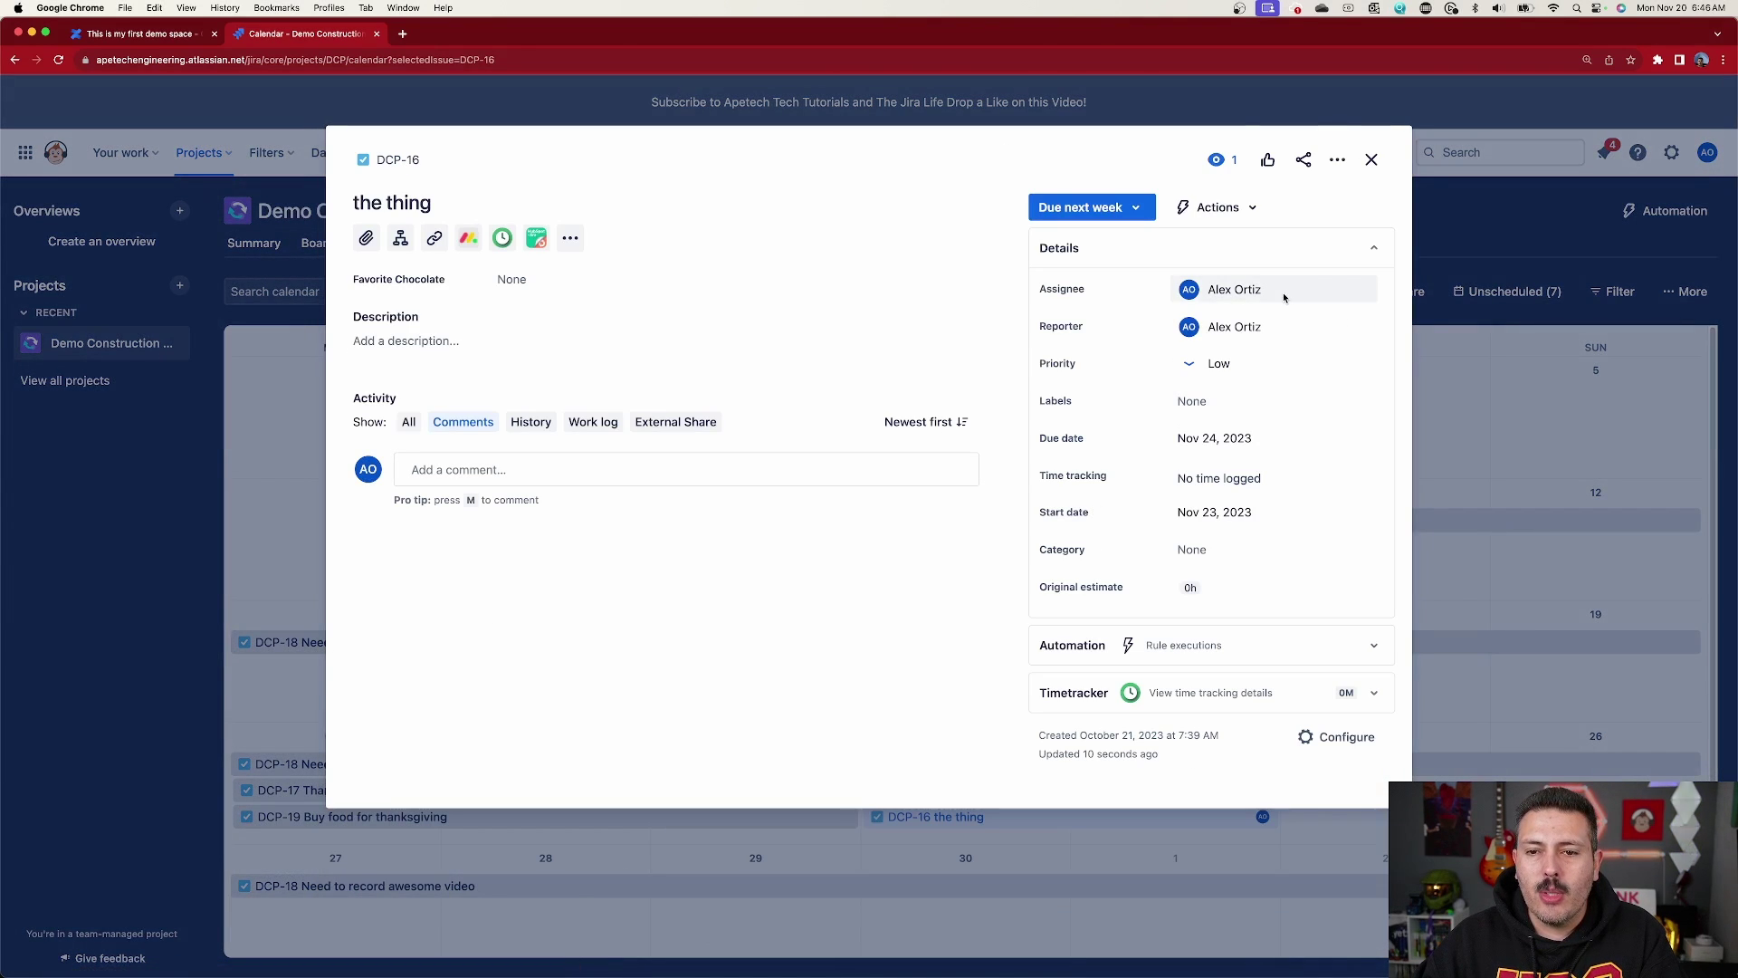
{"action": "left_click", "coordinate": [1372, 161]}
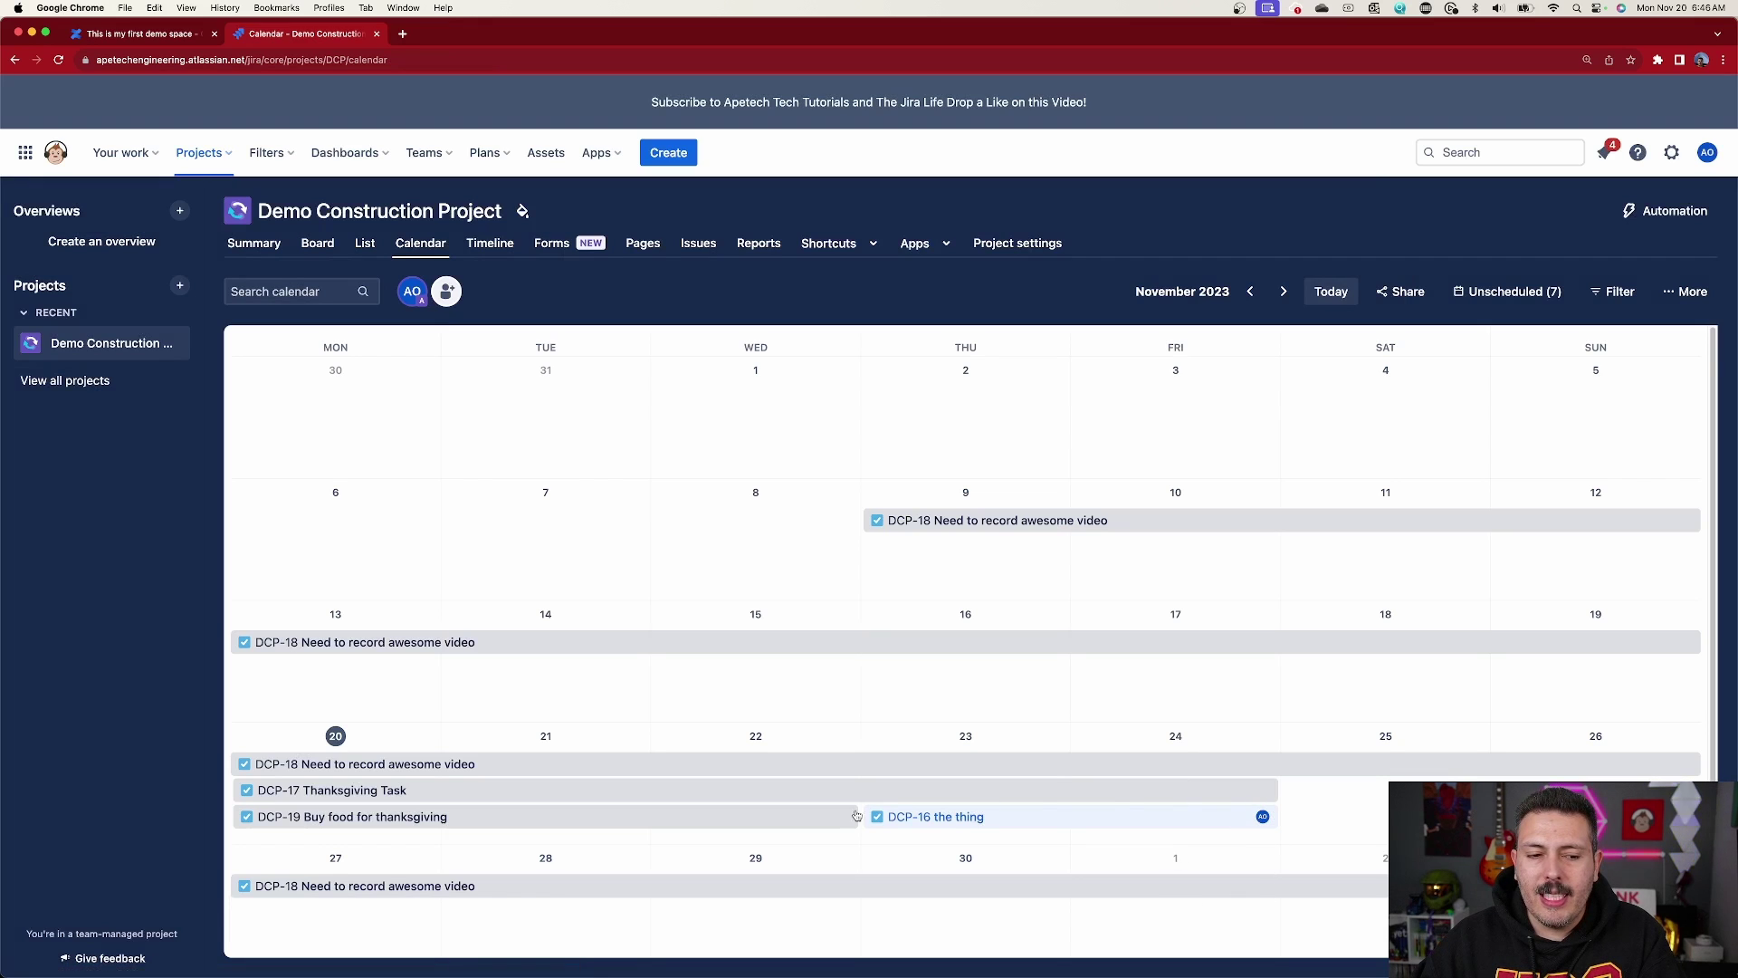
{"action": "left_click", "coordinate": [688, 820]}
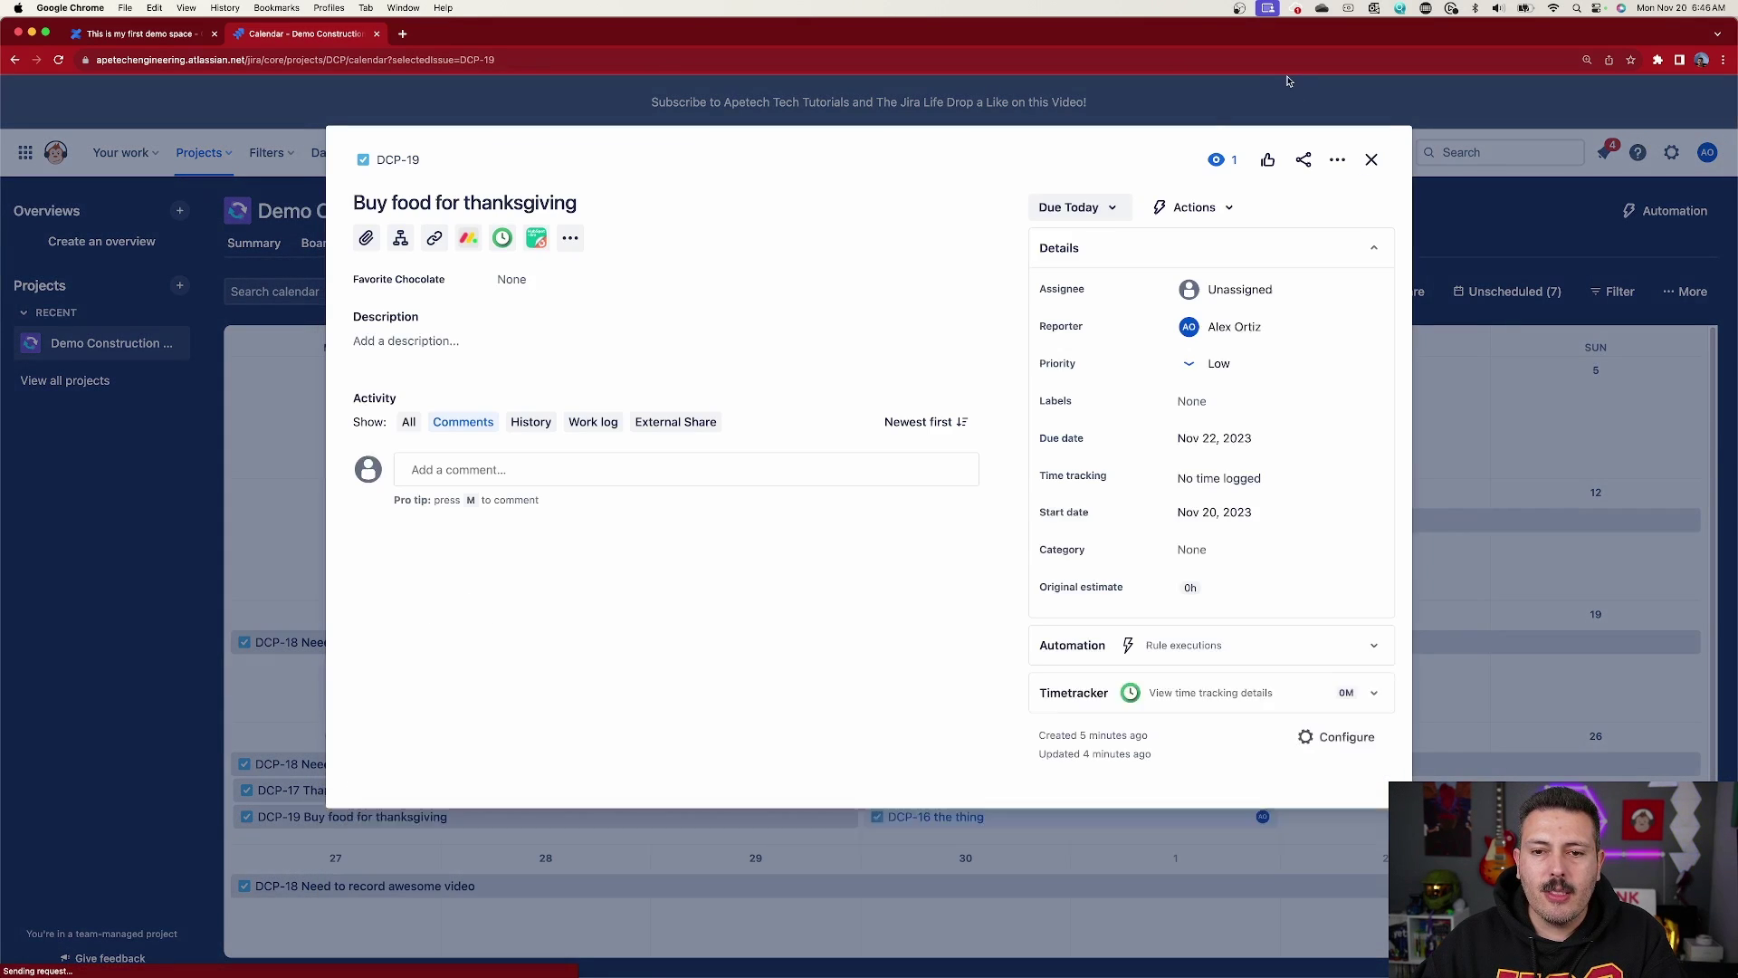
{"action": "left_click", "coordinate": [1275, 289]}
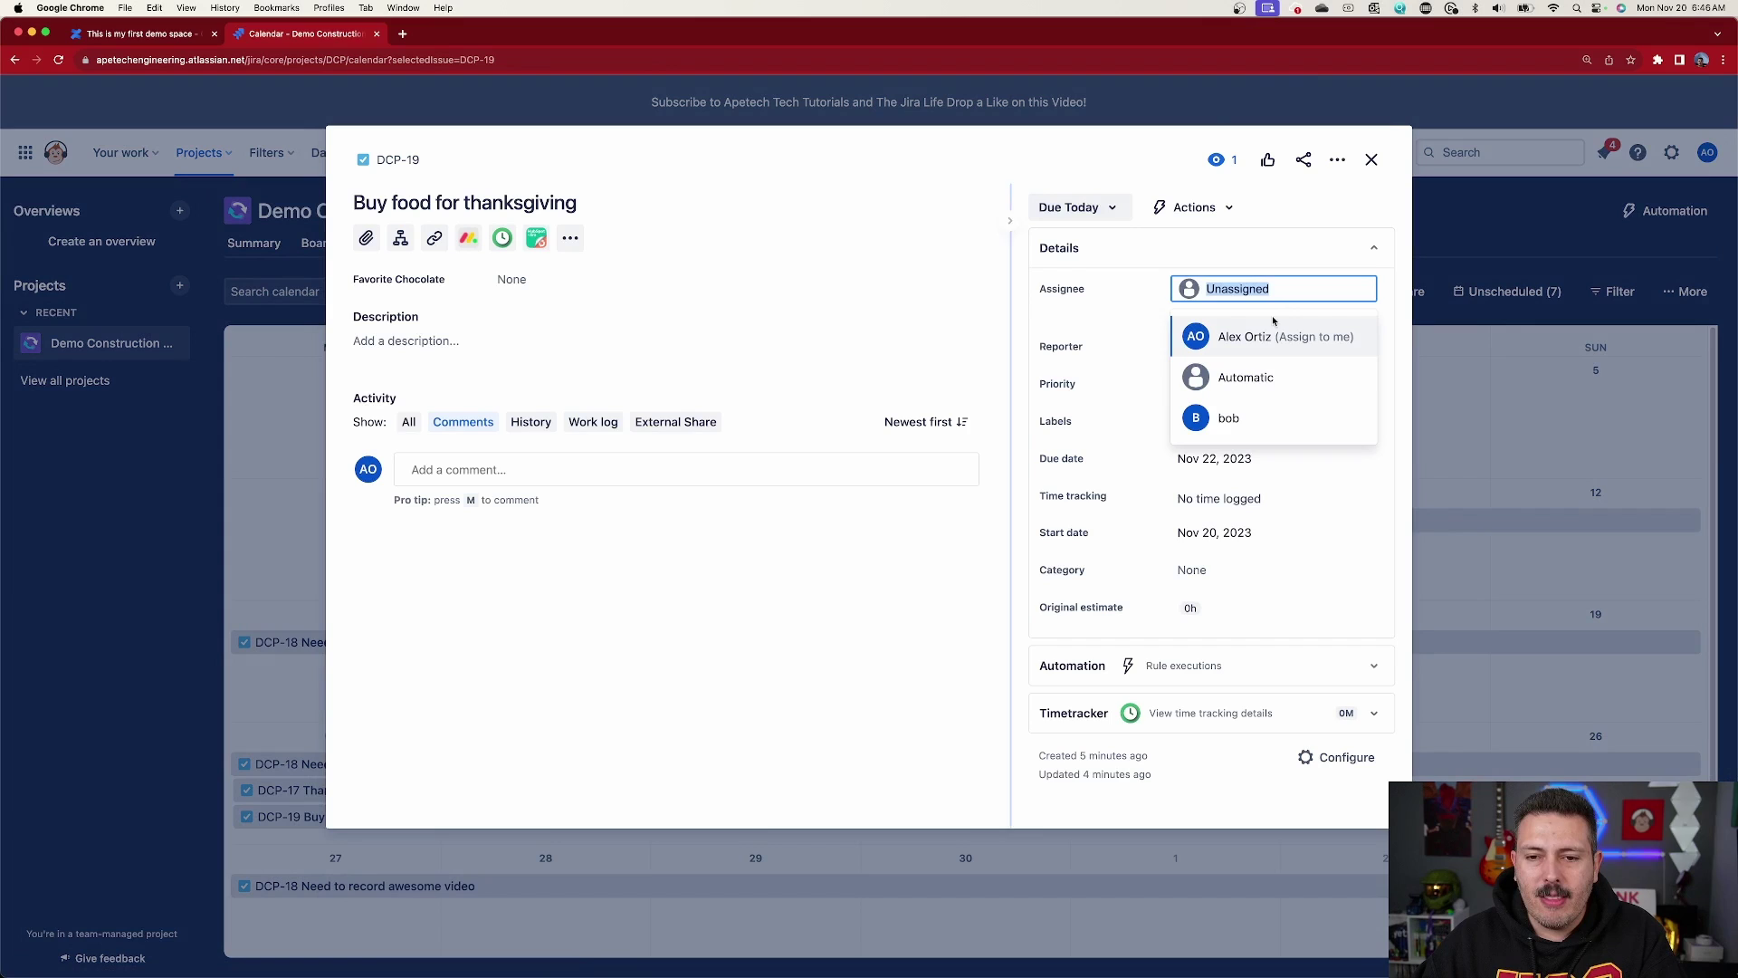
{"action": "left_click", "coordinate": [1233, 417]}
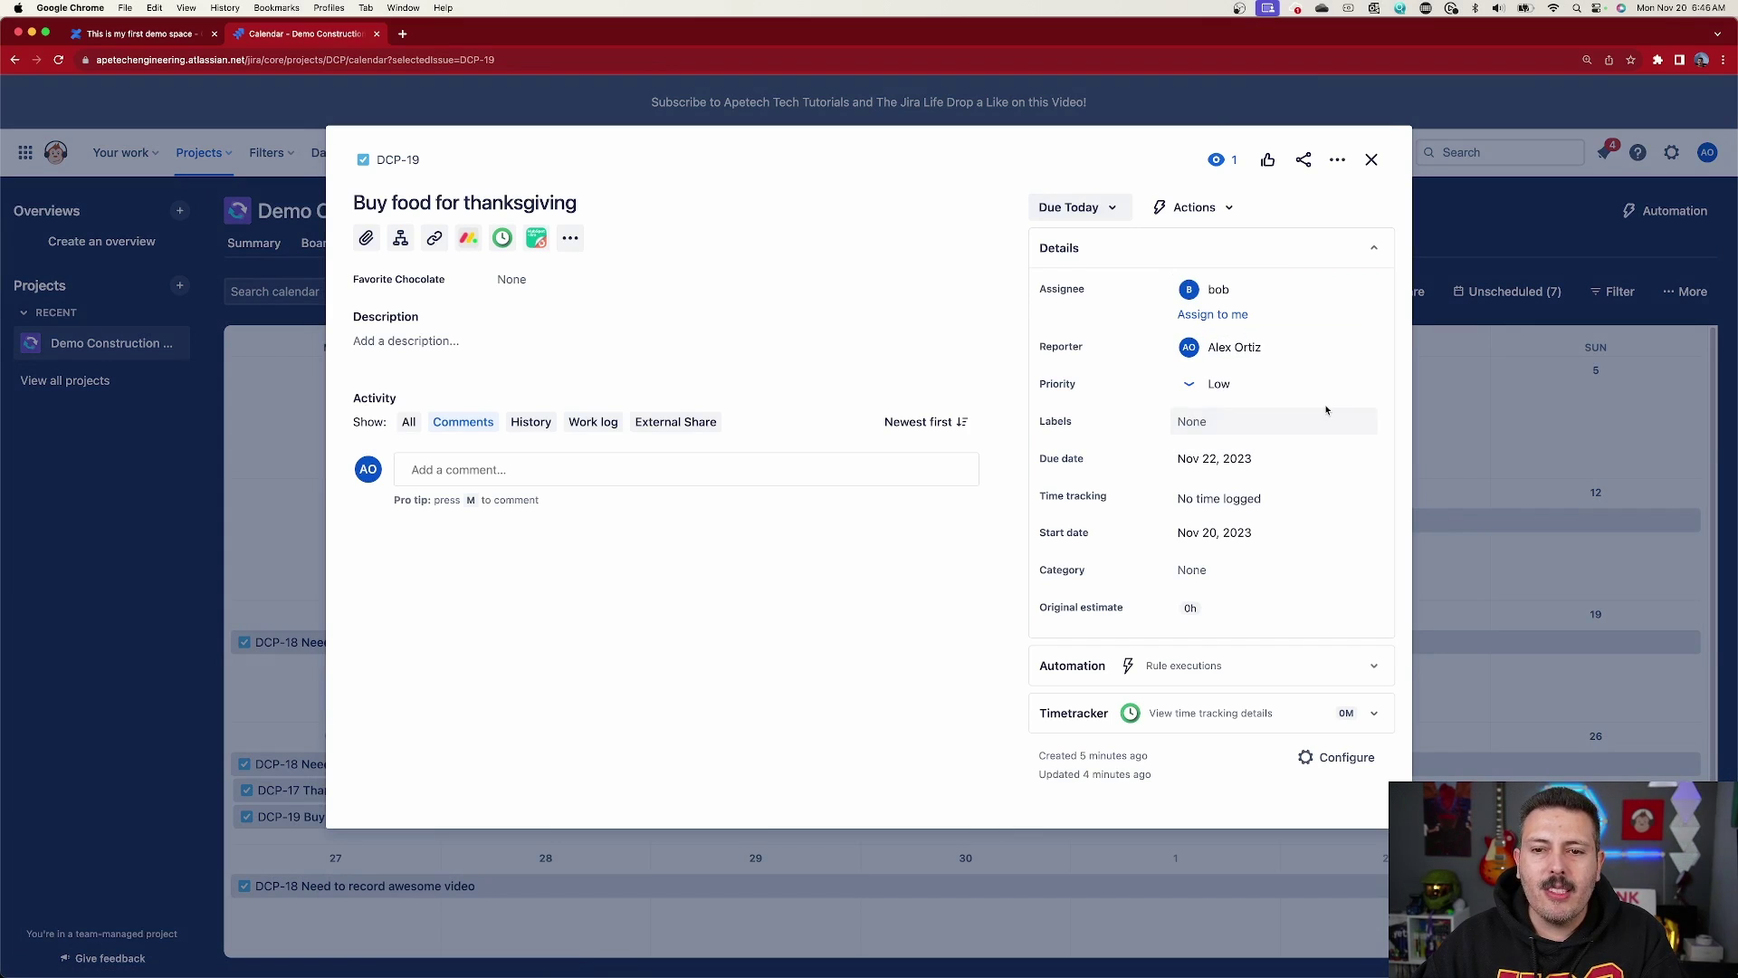
{"action": "left_click", "coordinate": [1372, 163]}
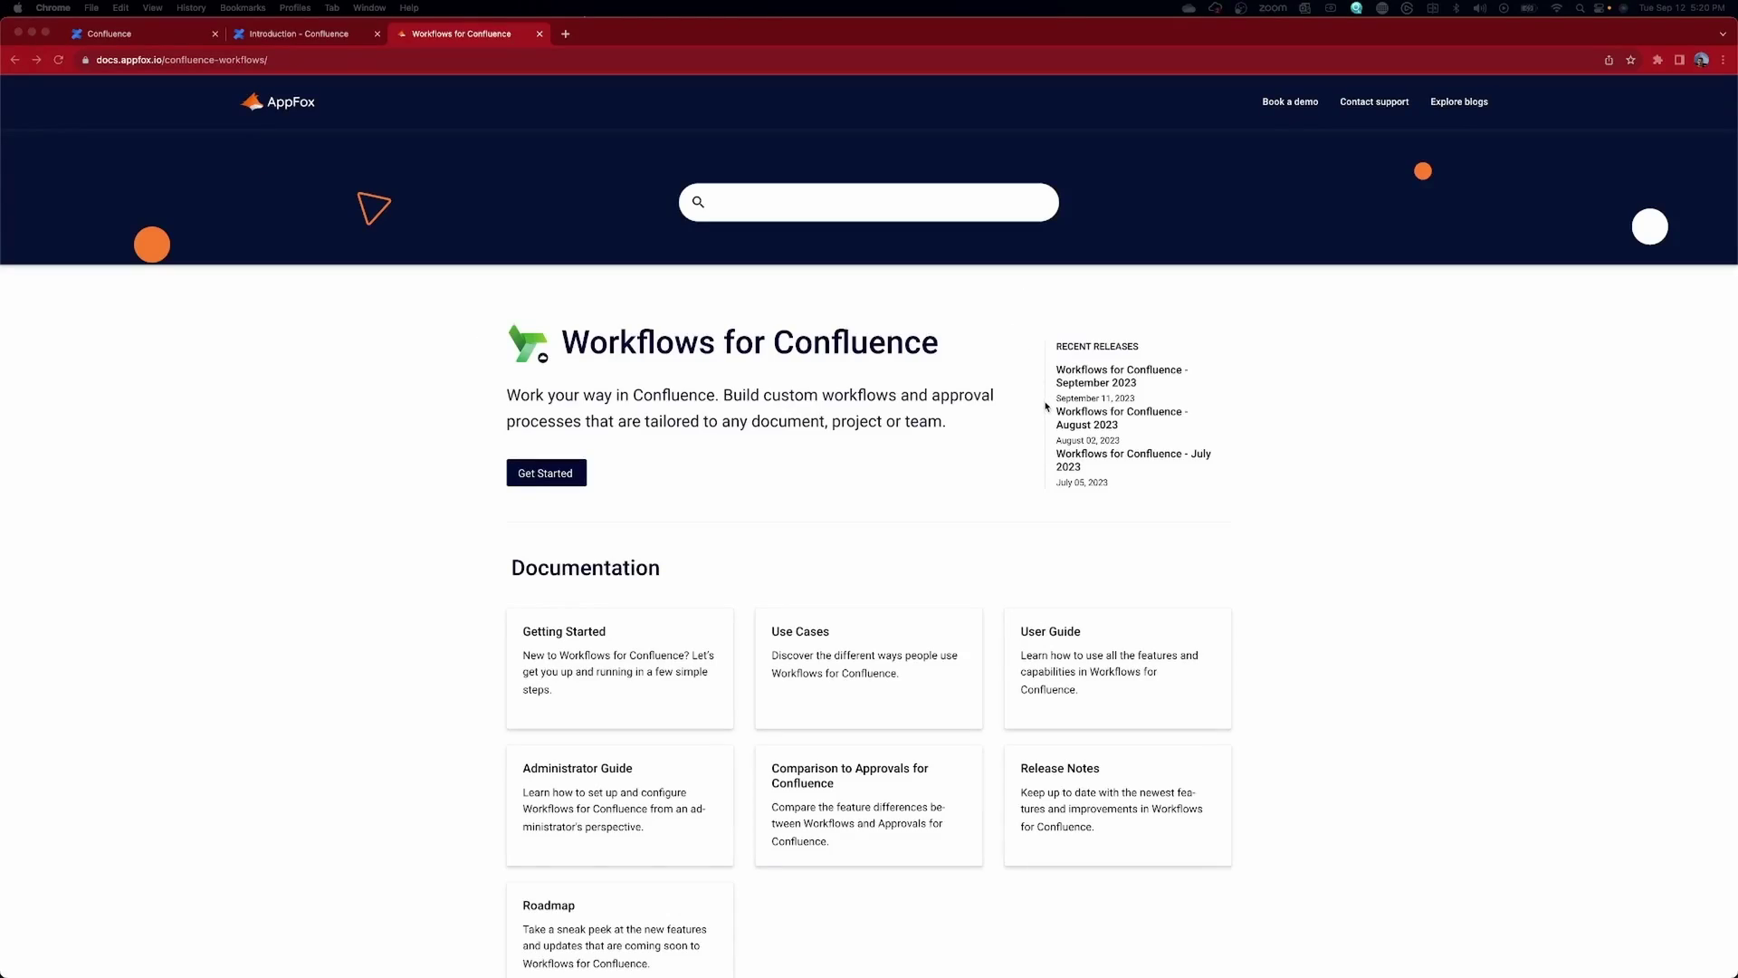
- Close the docs page and finish the Workflows introduction through Configuration, Using your Workflow, History and Search
{"action": "key", "text": "super+w"}
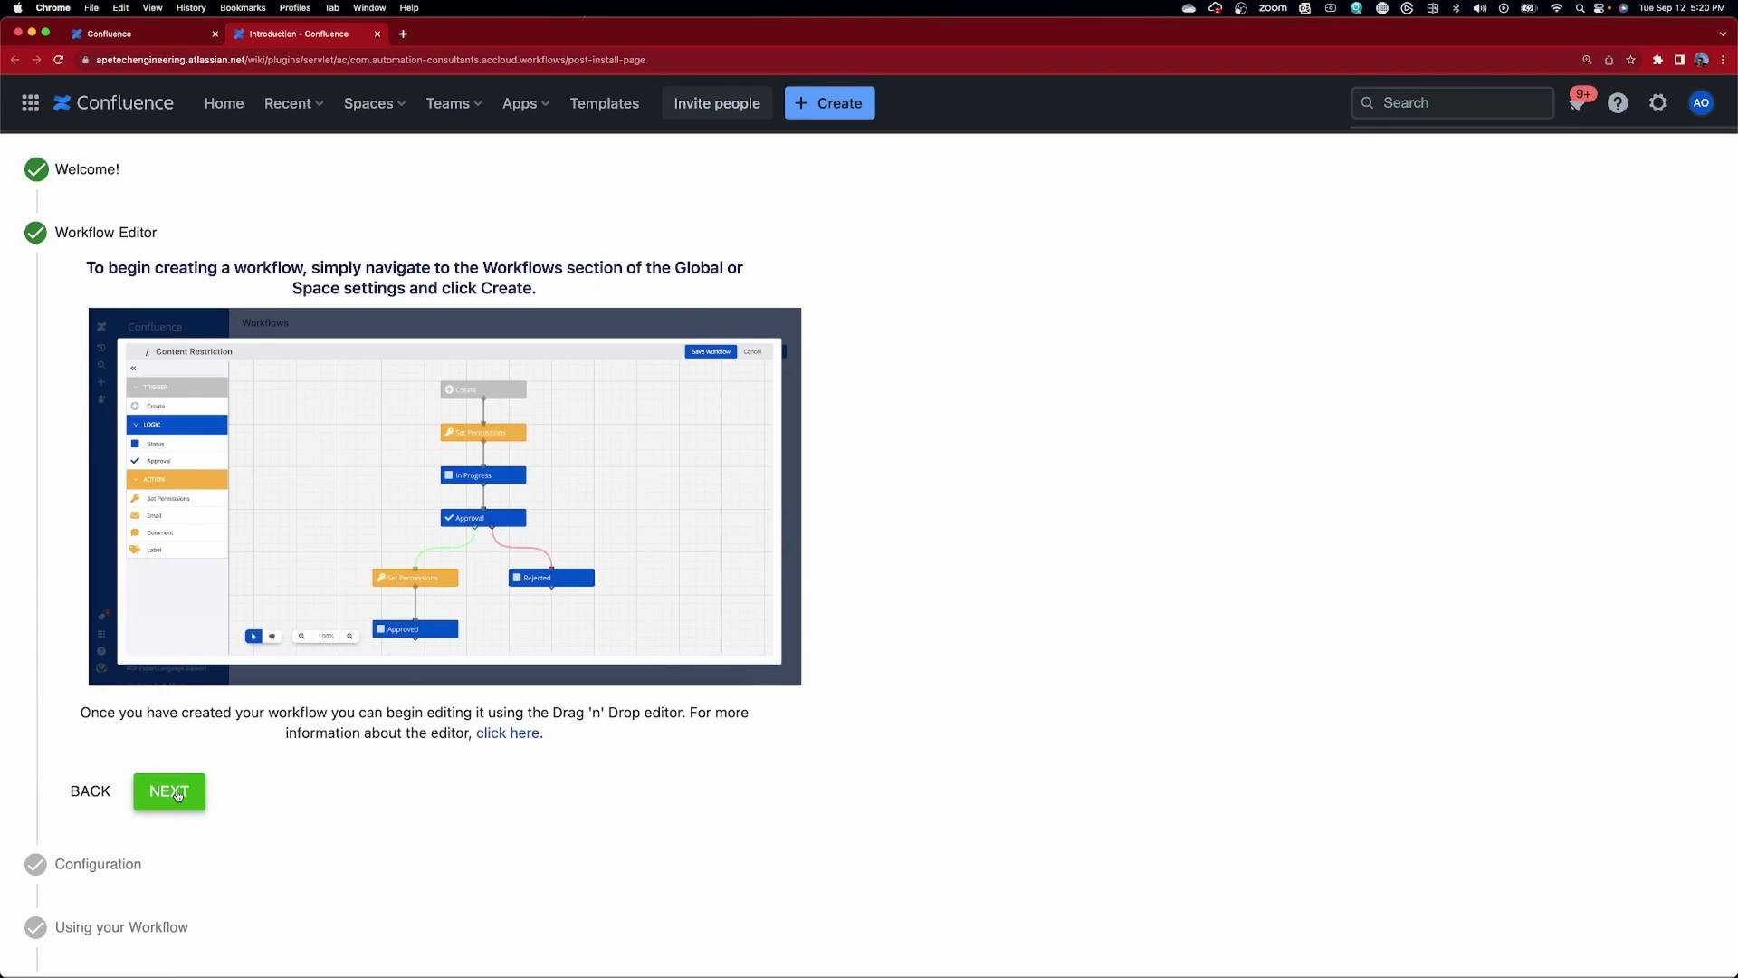
{"action": "left_click", "coordinate": [178, 794]}
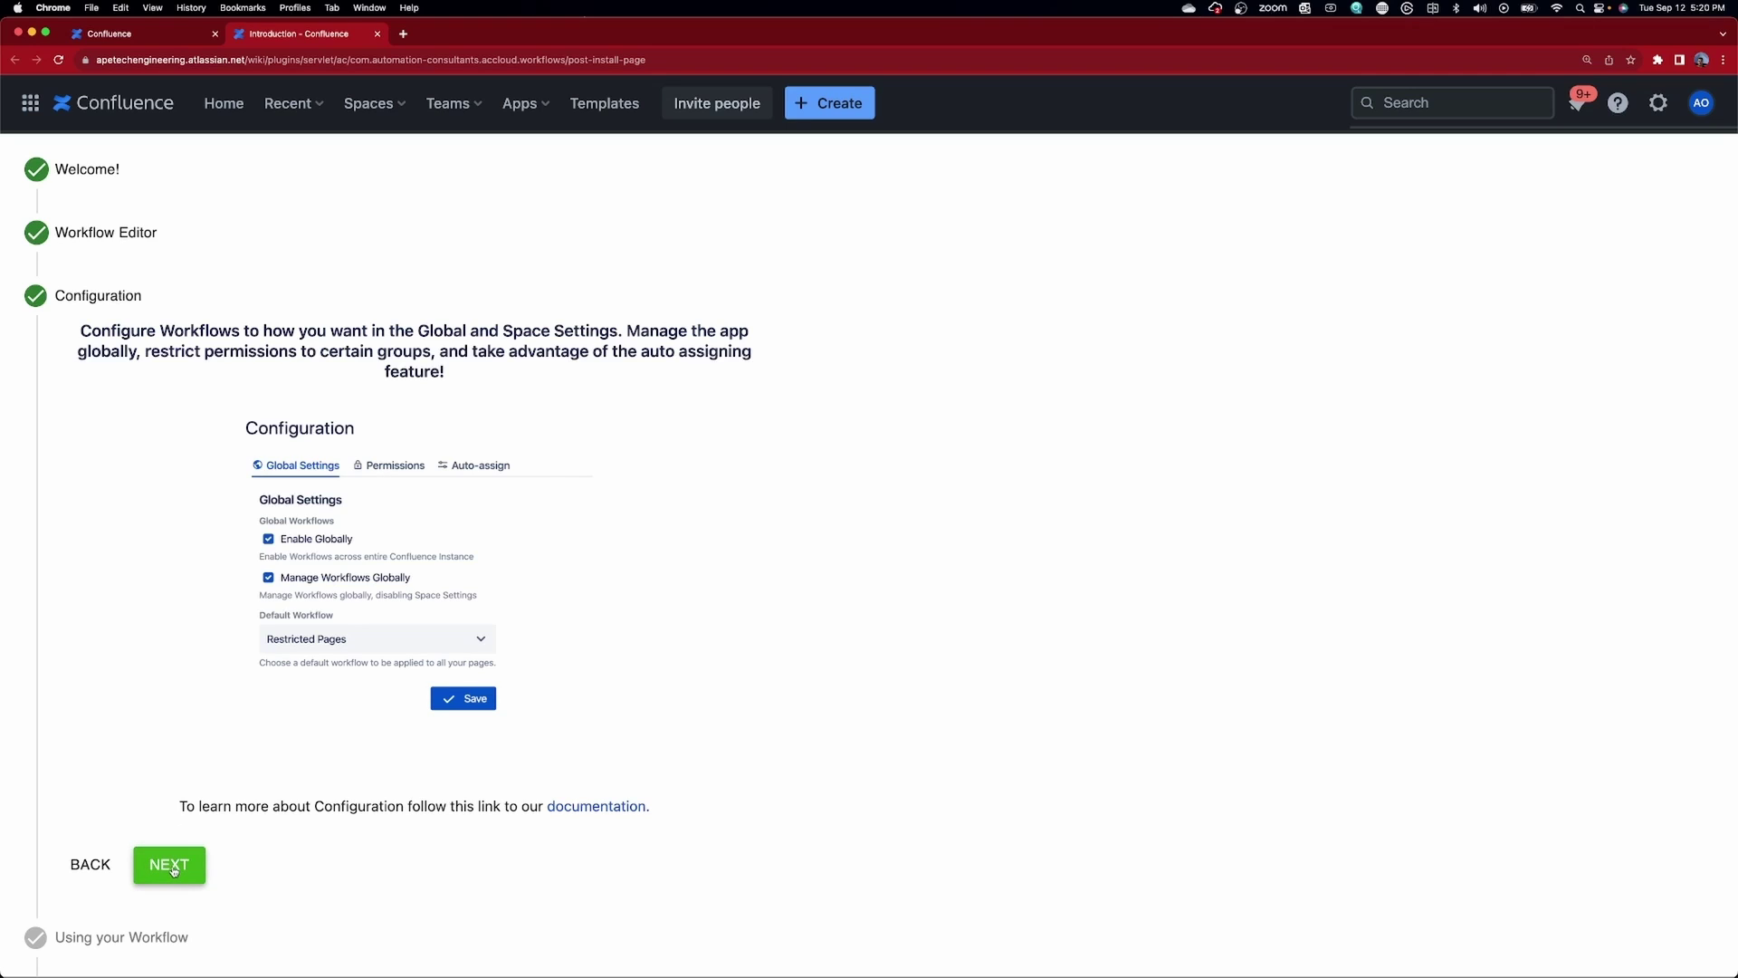
{"action": "left_click", "coordinate": [172, 866]}
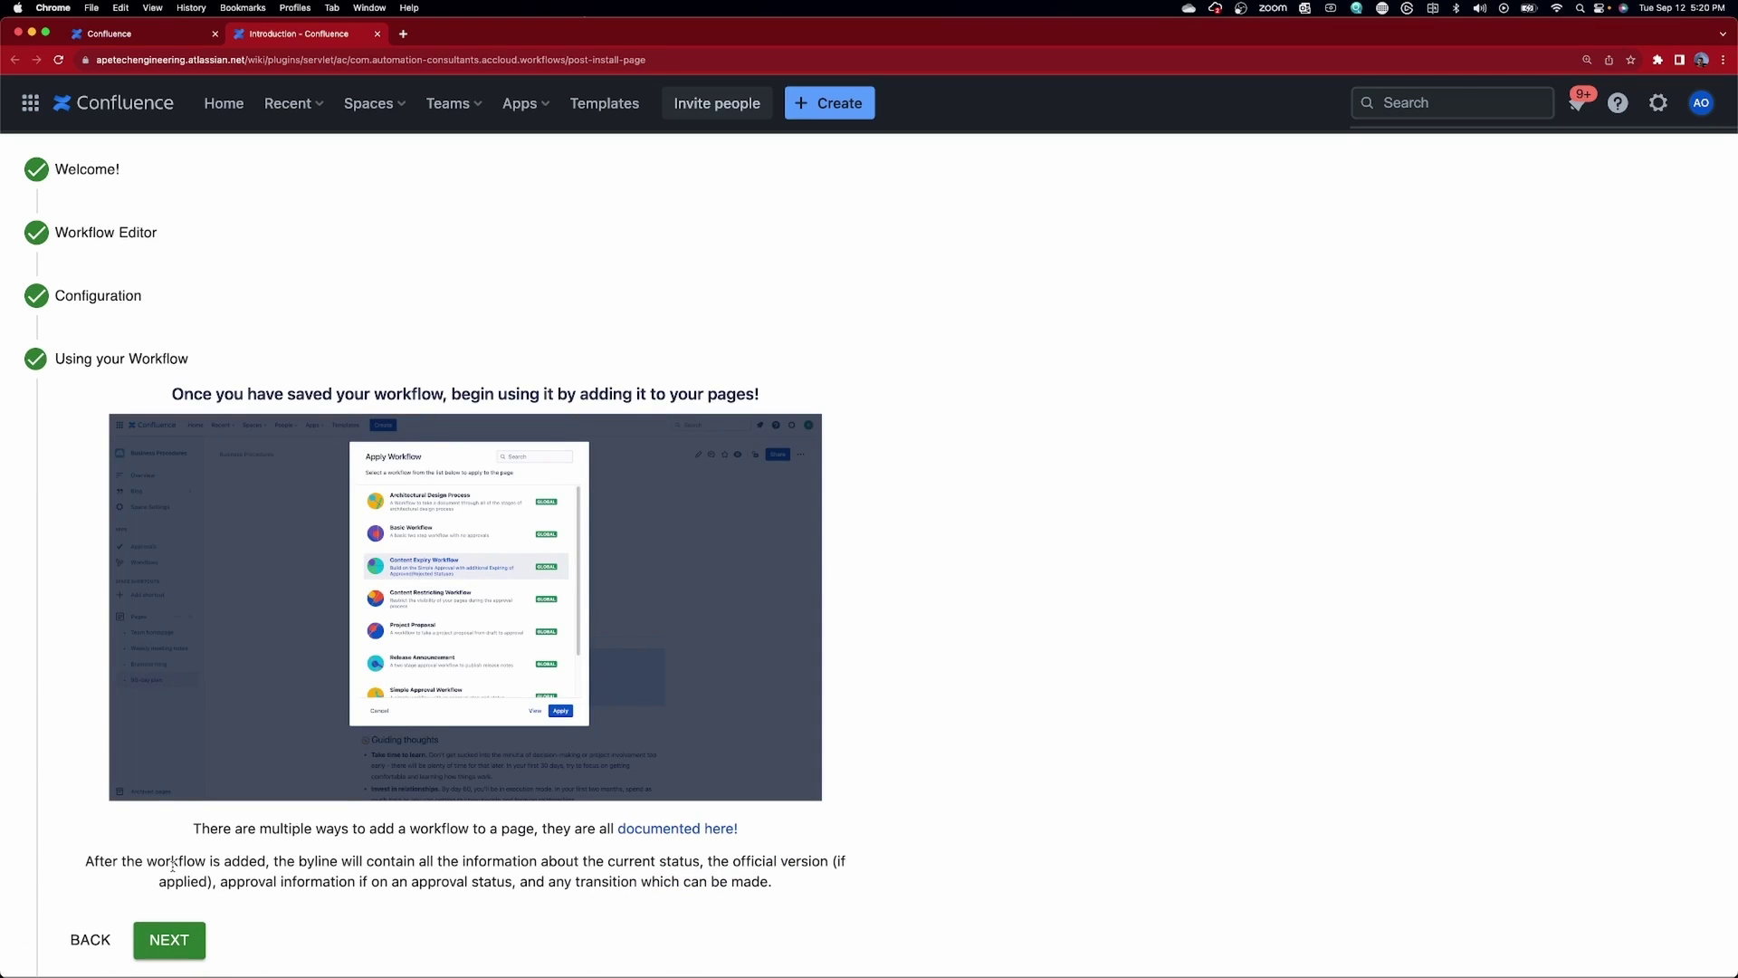
{"action": "left_click", "coordinate": [174, 942]}
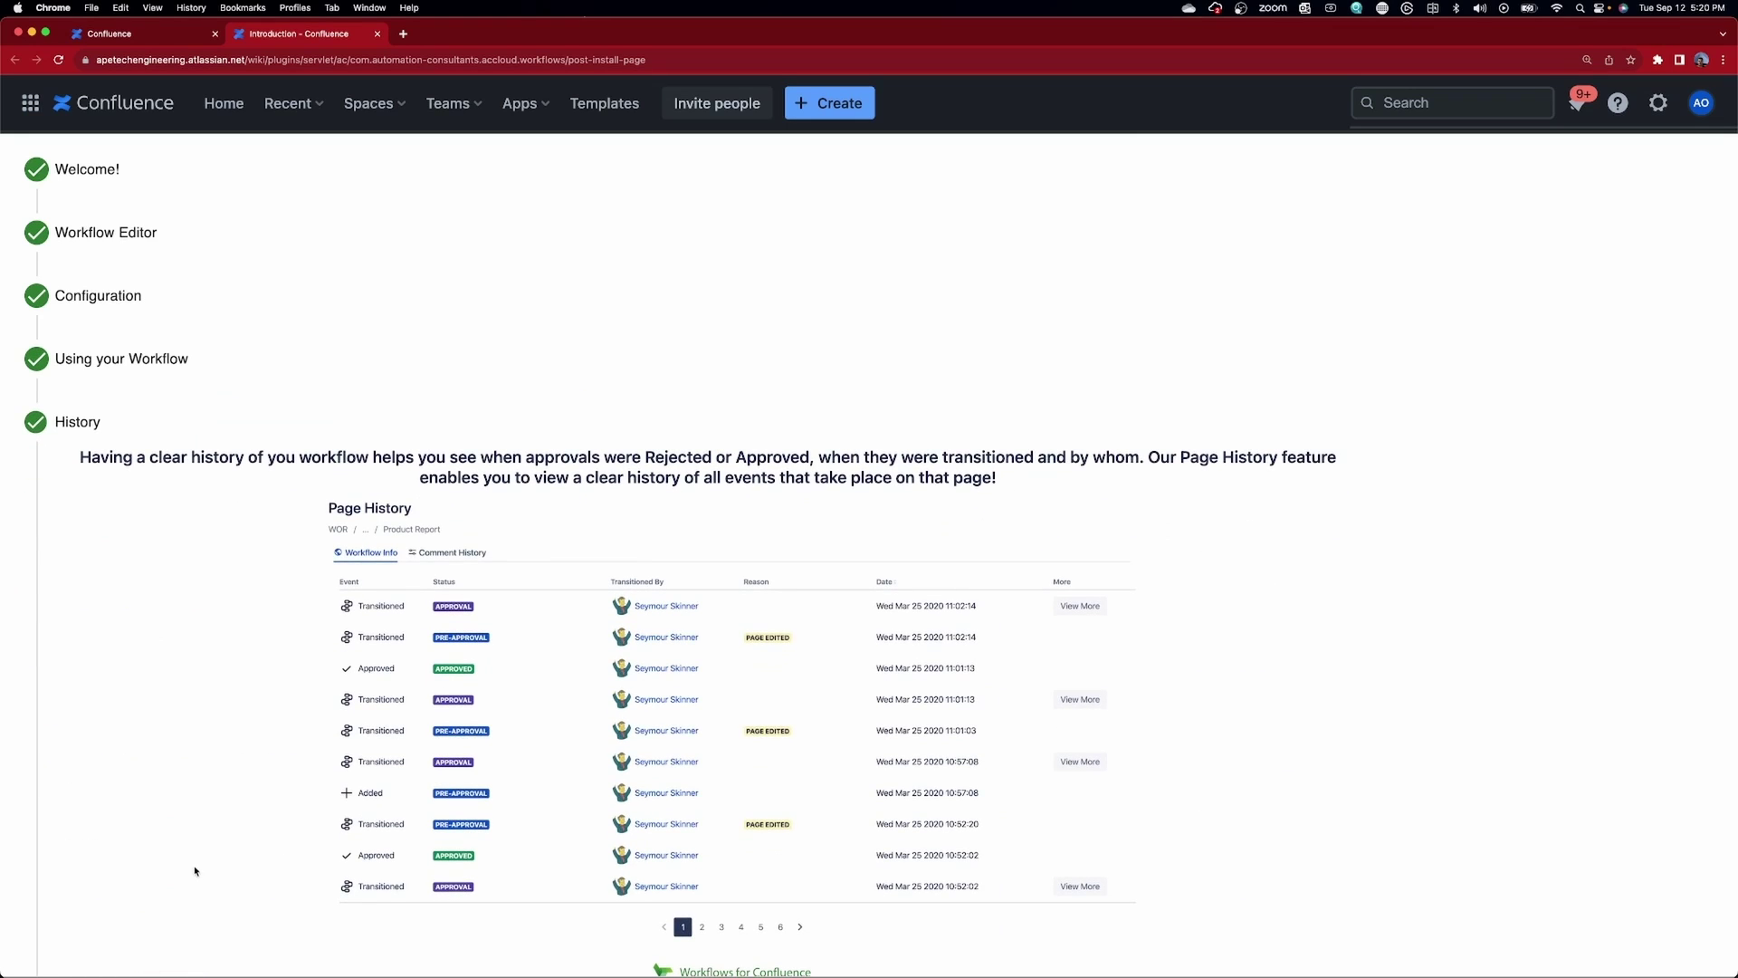
{"action": "scroll", "coordinate": [195, 871], "scroll_direction": "down", "scroll_amount": 3}
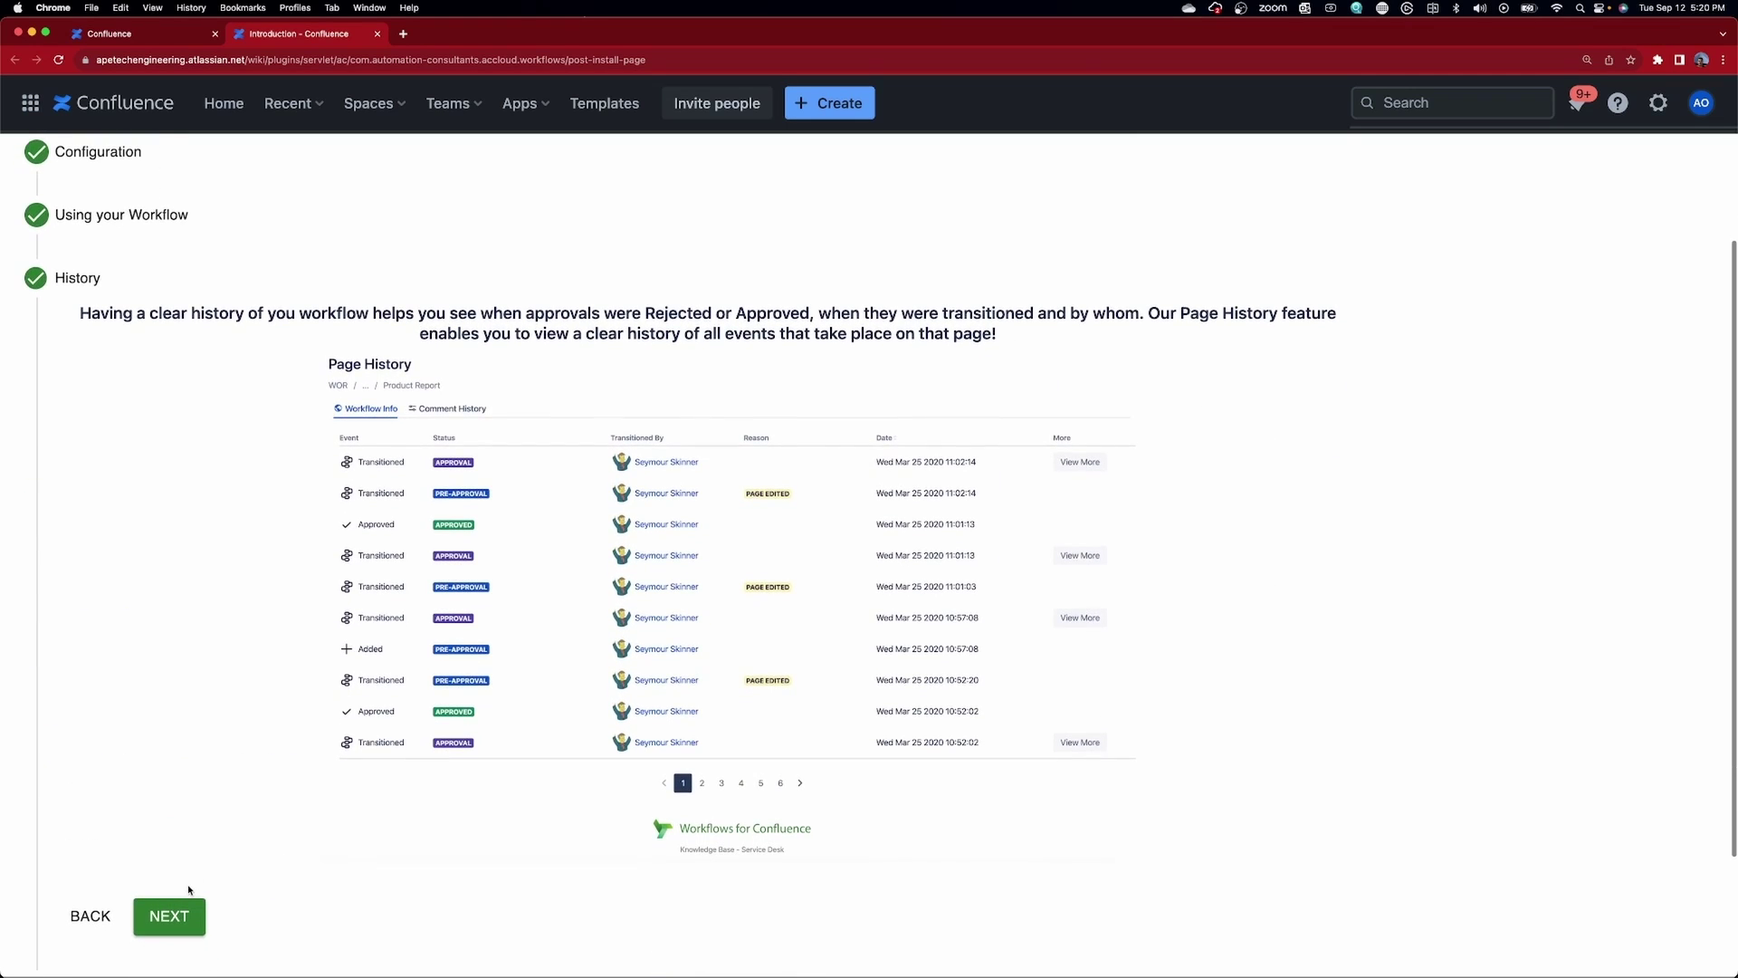
{"action": "left_click", "coordinate": [176, 922]}
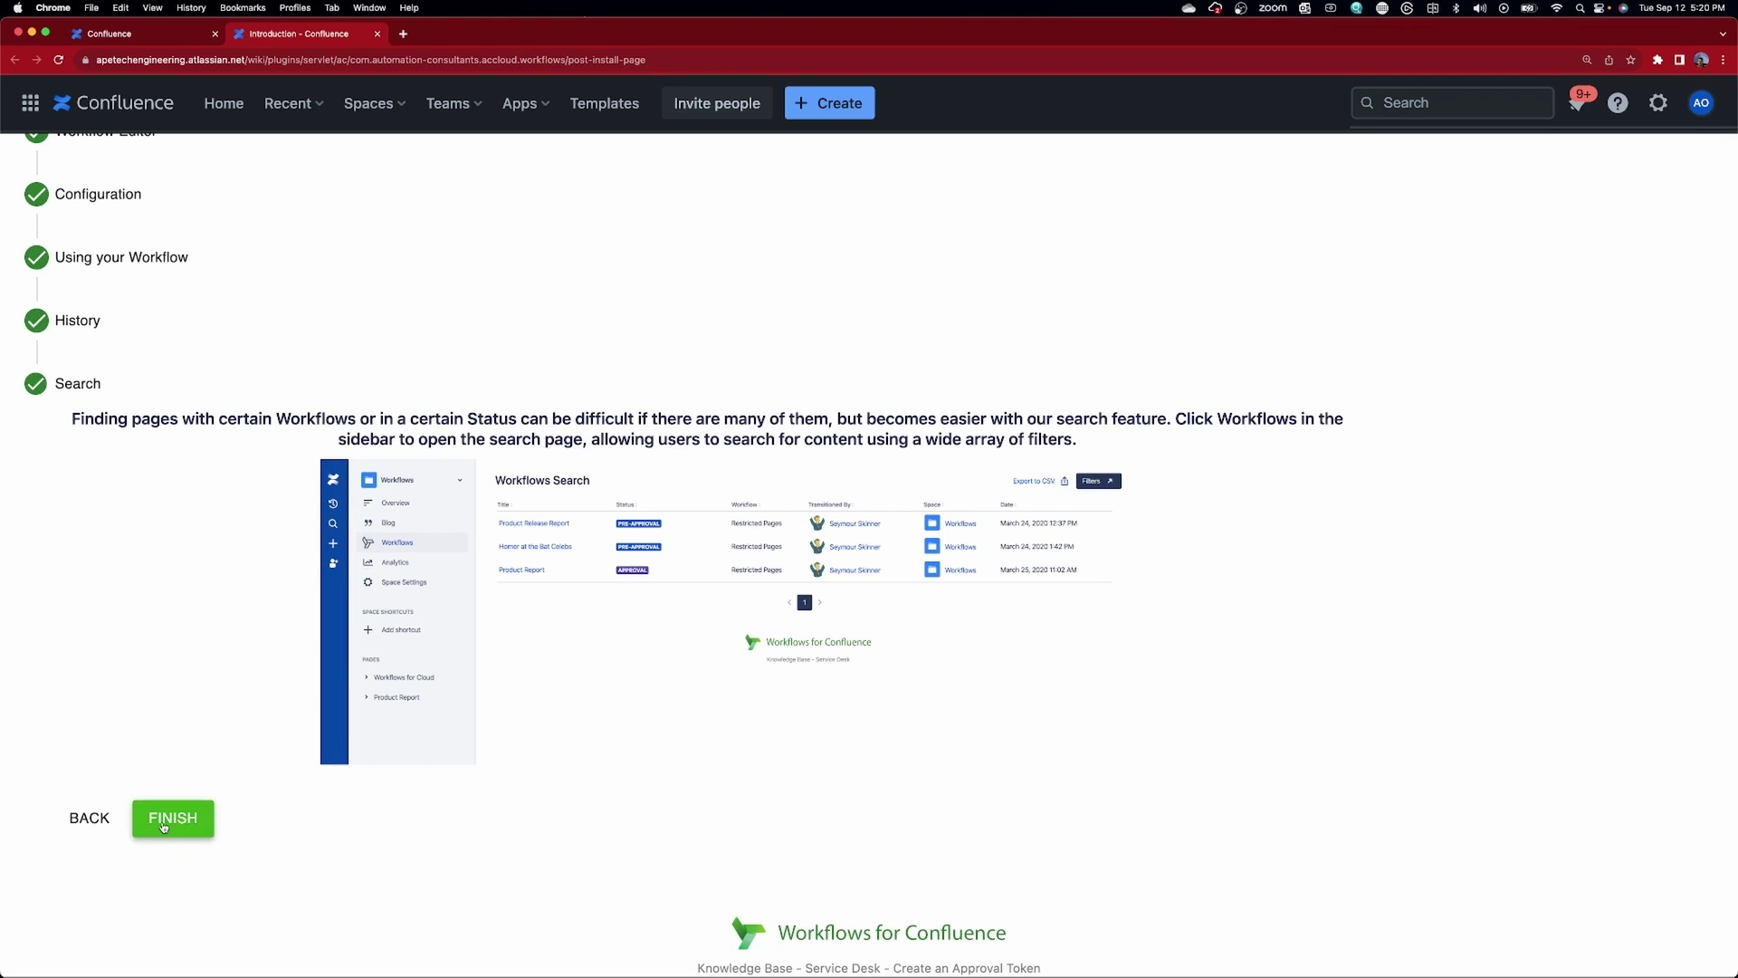
{"action": "left_click", "coordinate": [166, 820]}
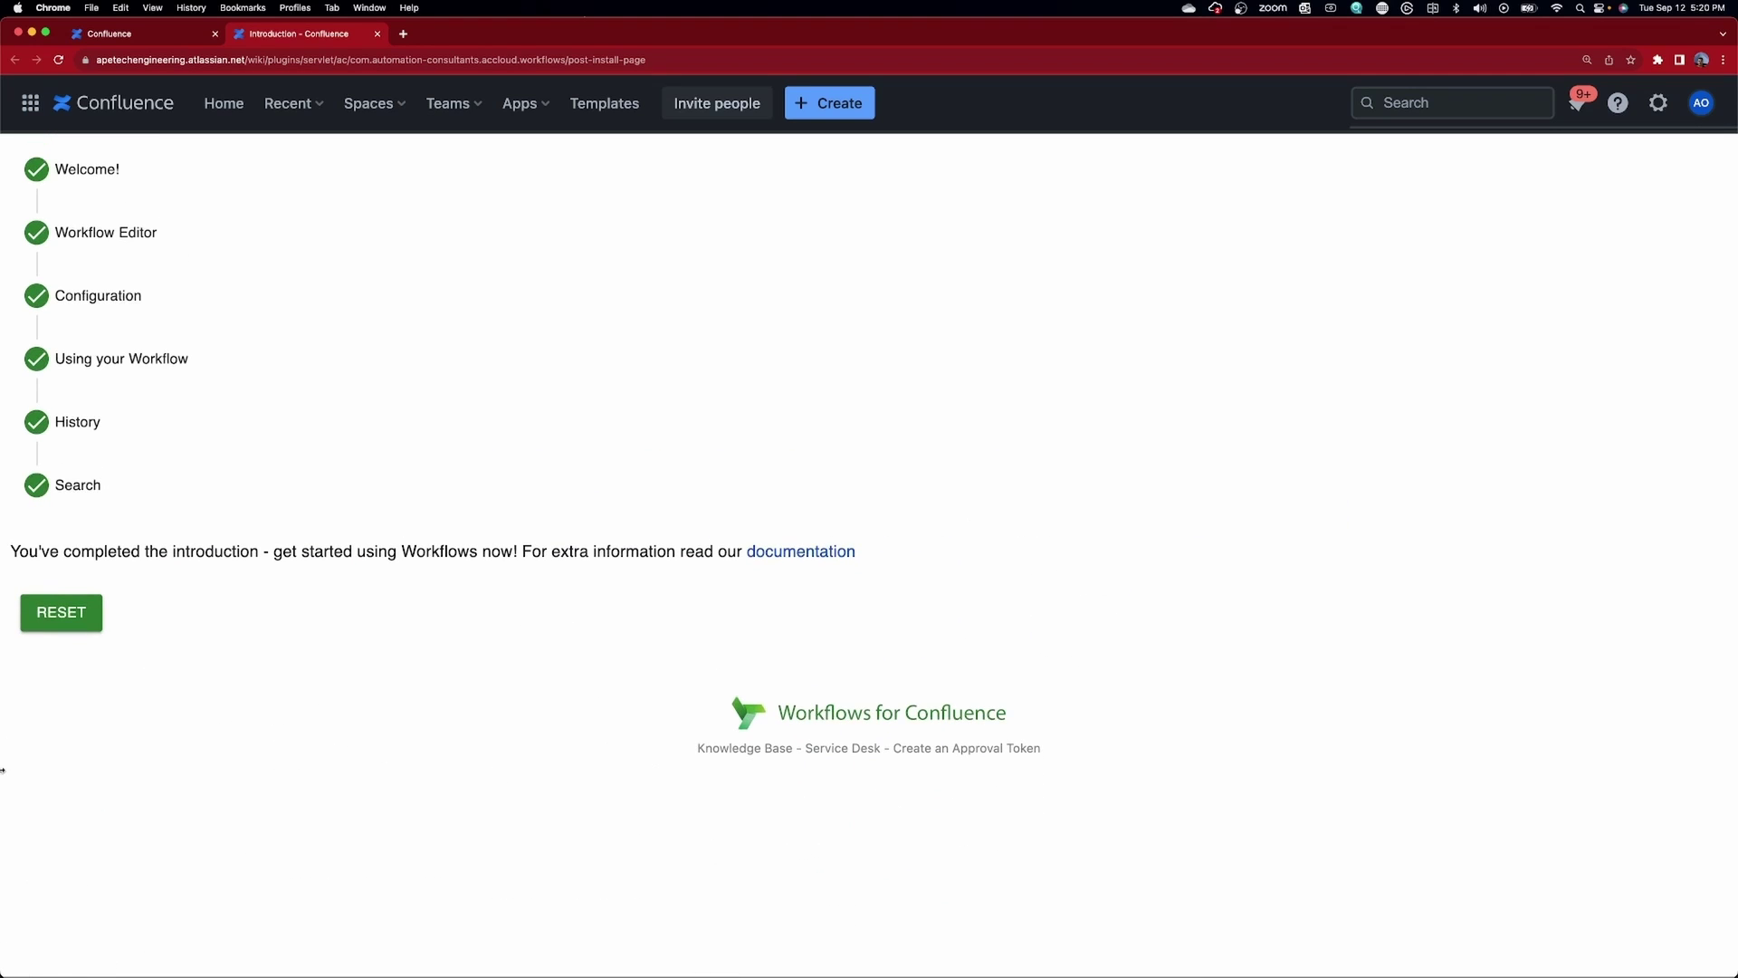